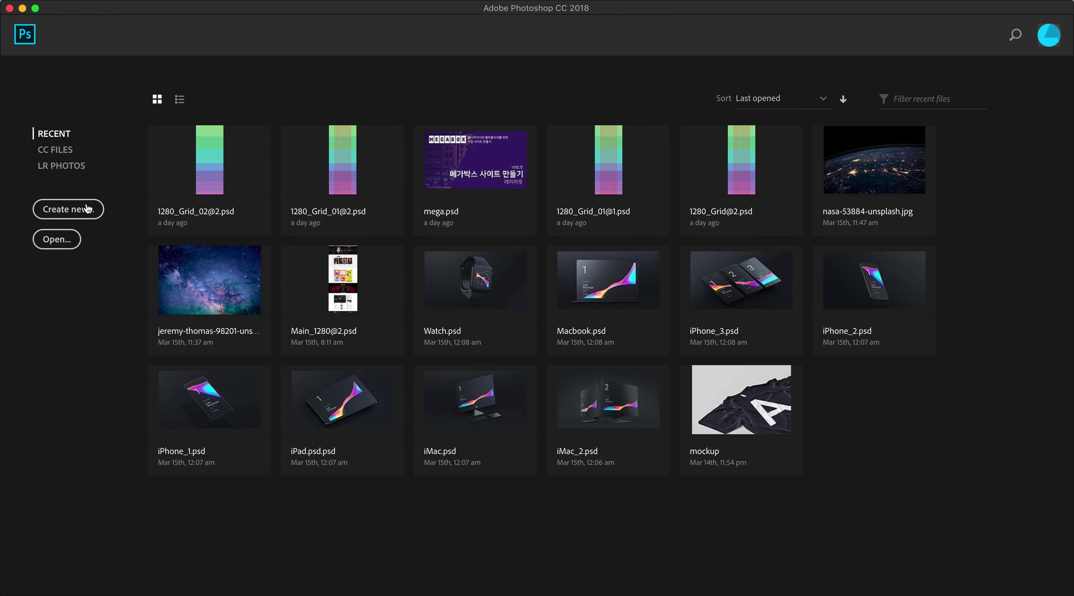
click(67, 241)
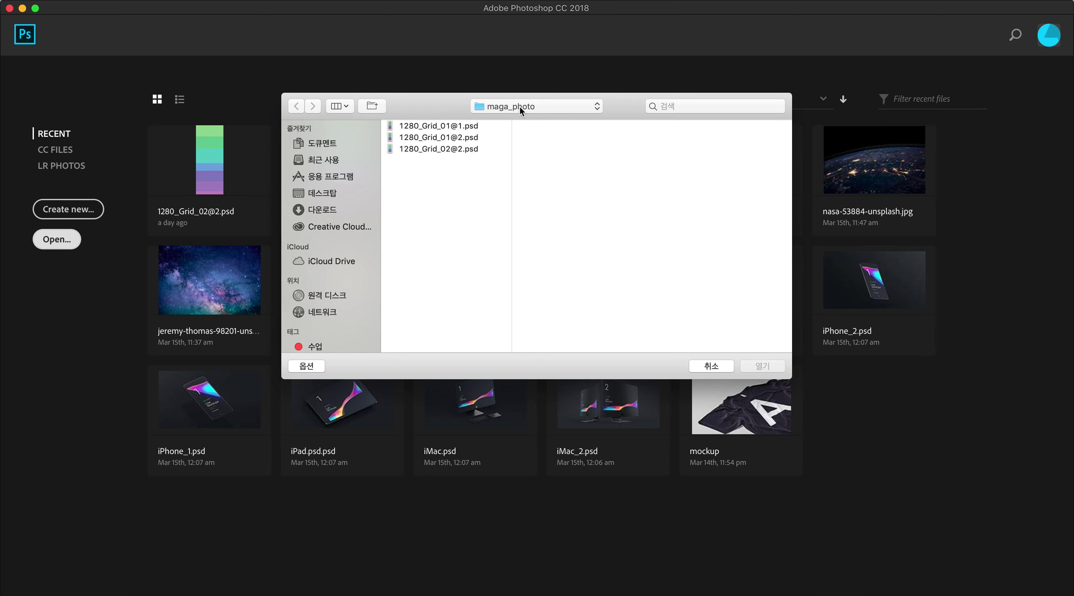
click(472, 128)
click(468, 138)
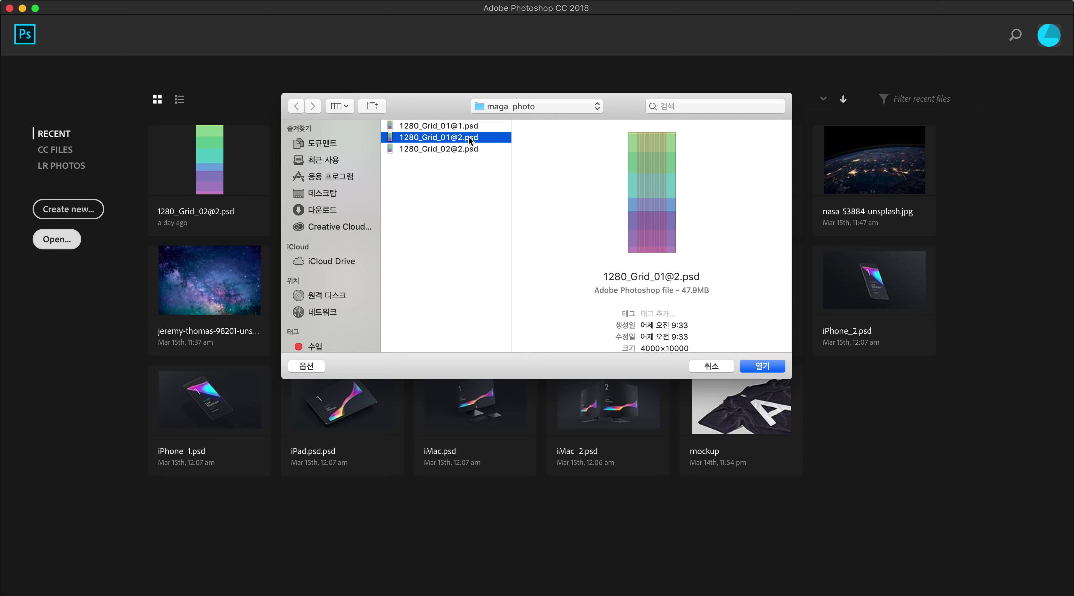
click(444, 149)
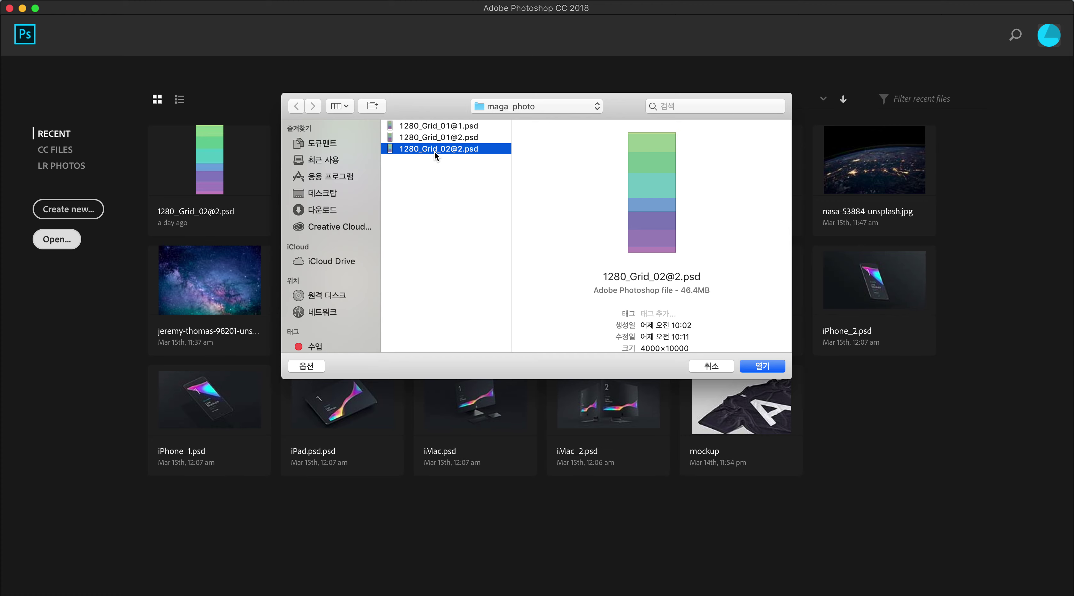
click(749, 369)
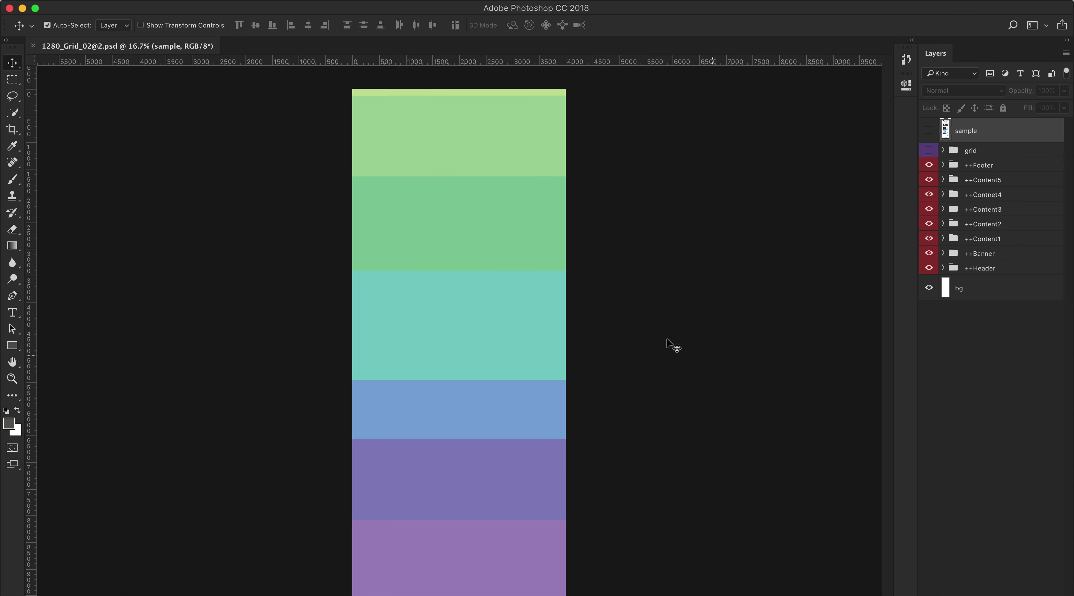
- Show the grid group, preview the sample layer on top, and examine the grid columns over the header and banner areas
click(929, 150)
click(929, 131)
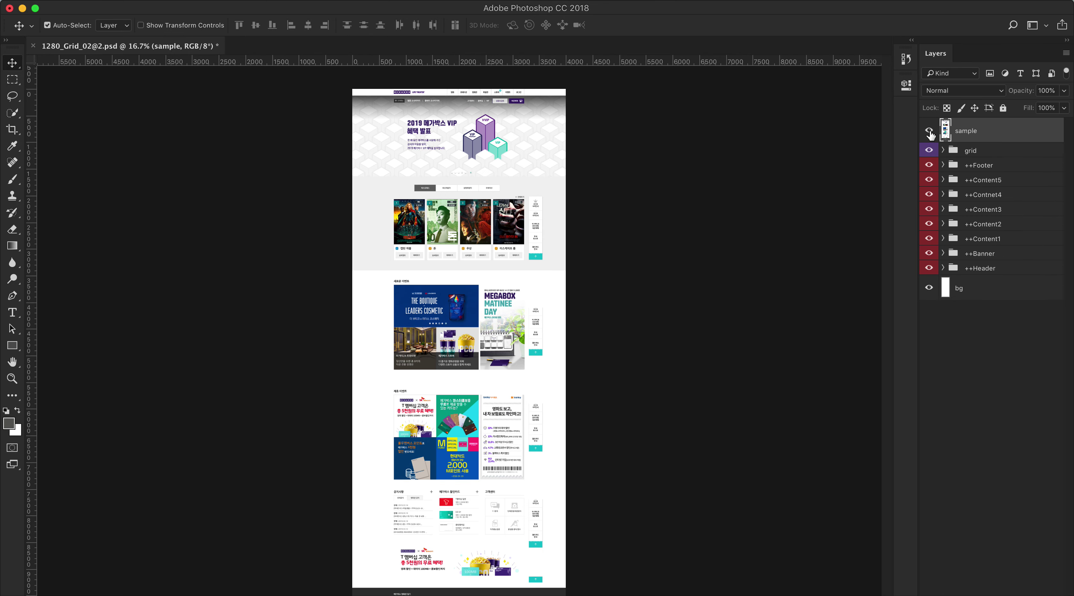
click(929, 131)
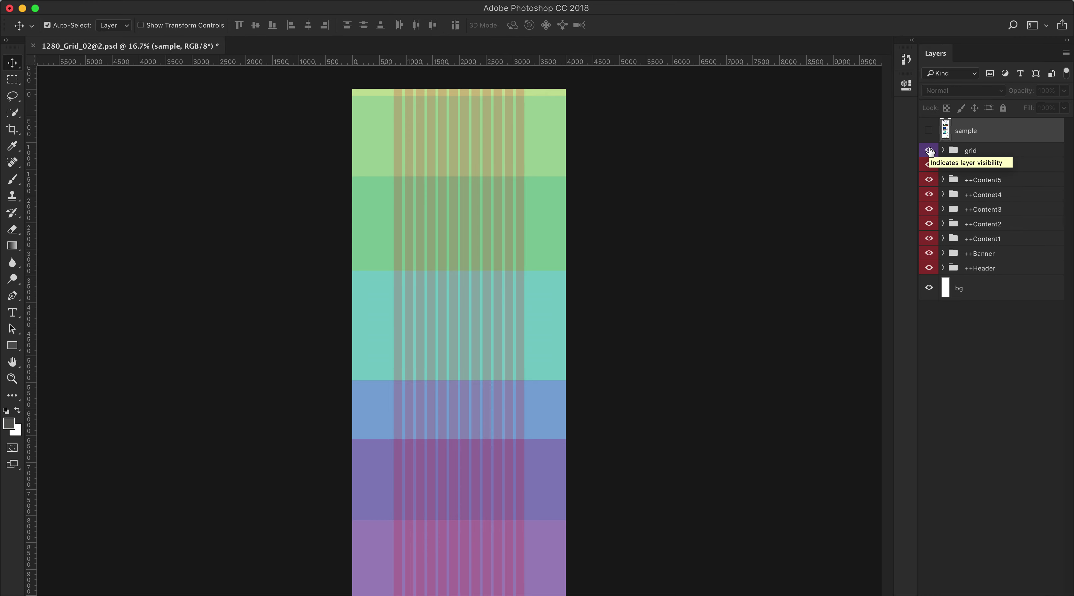
key(super+equal)
key(super+equal)
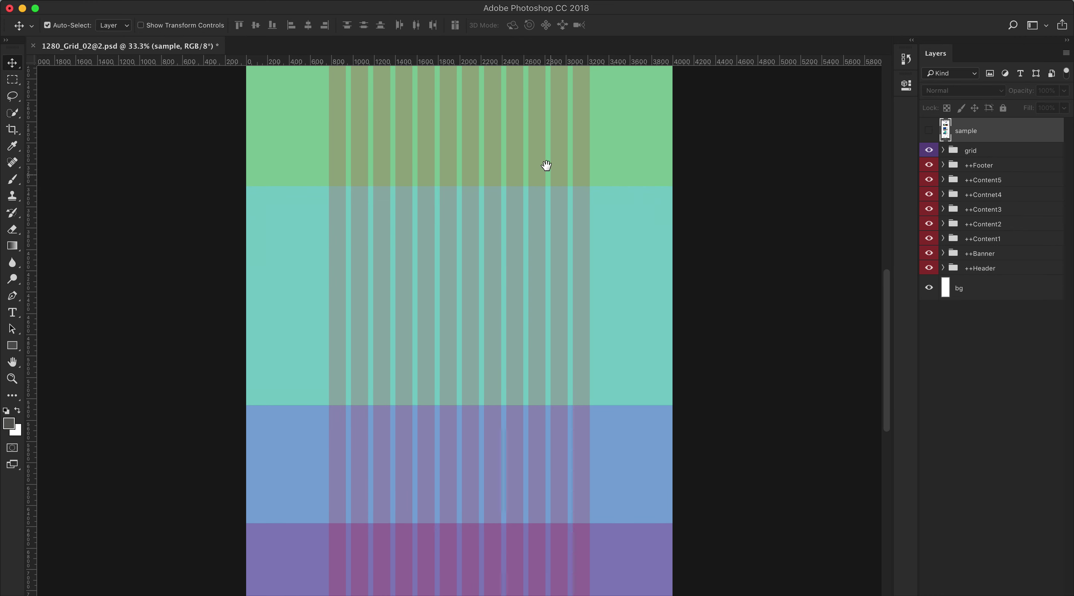
drag(549, 170, 560, 428)
drag(511, 175, 520, 265)
key(super+equal)
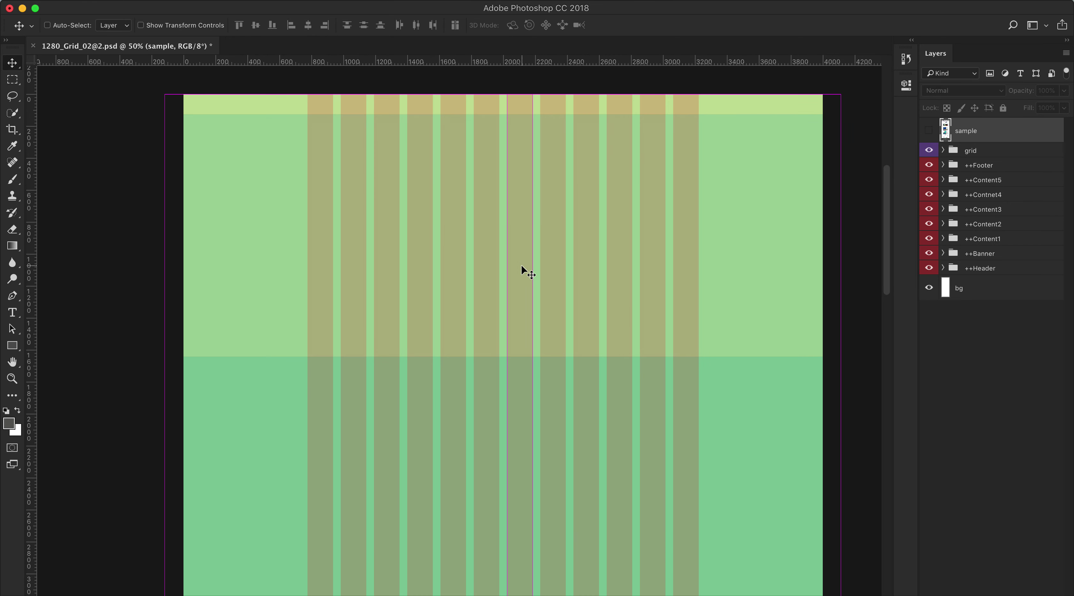
key(super+equal)
drag(523, 229, 432, 419)
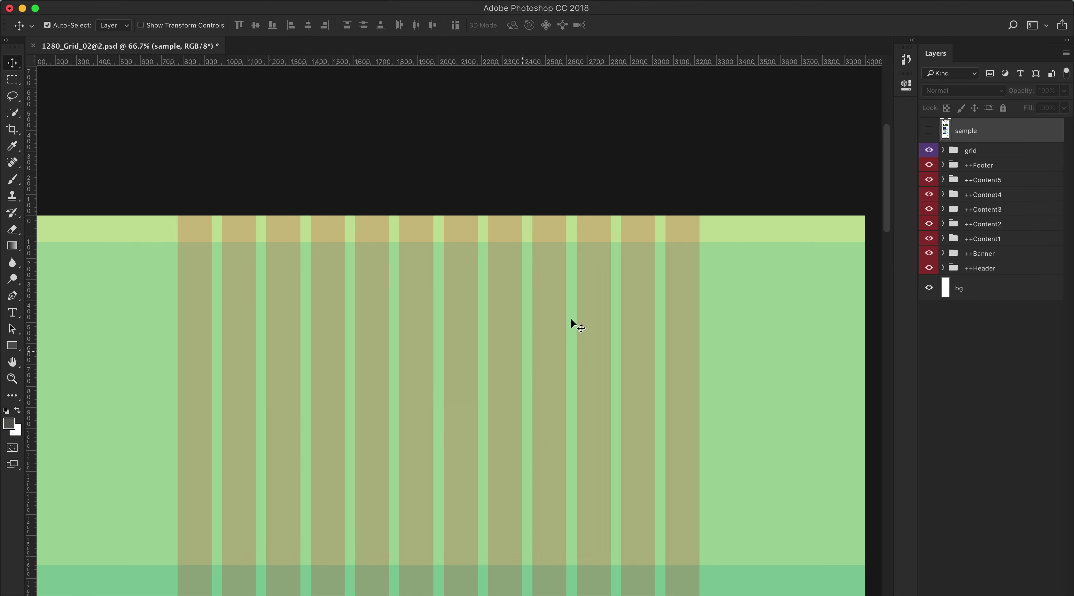
- Hide the grid group, show the sample layer for reference, and toggle the guides
click(929, 151)
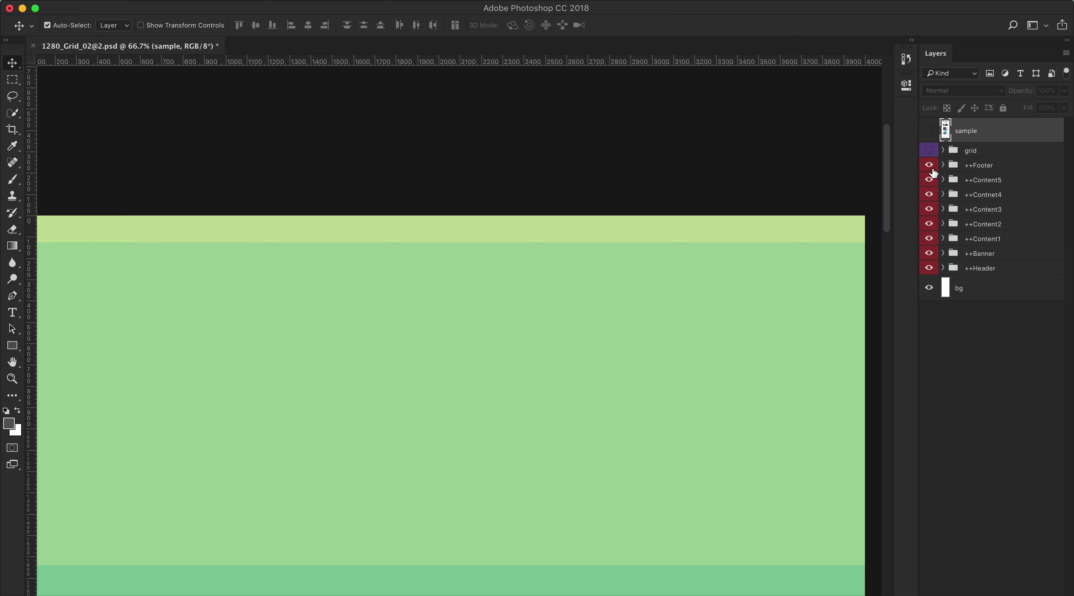
click(929, 131)
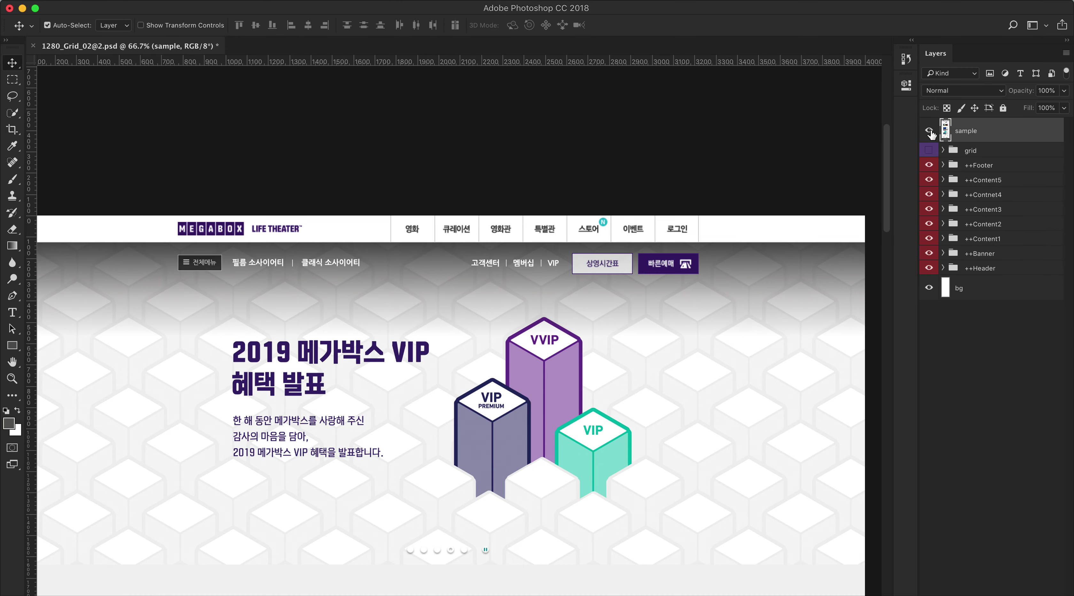
key(super+semicolon)
key(super+semicolon)
- Open logo.png from the mega_image folder inside the 메가박스 사이트 만들기(2019) folder
click(124, 4)
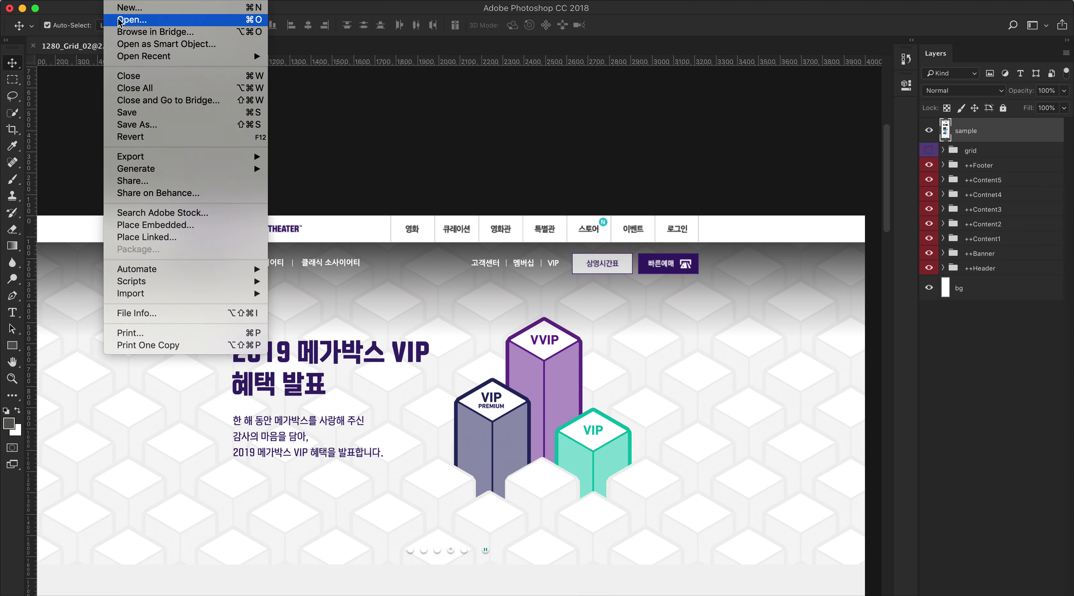
click(292, 144)
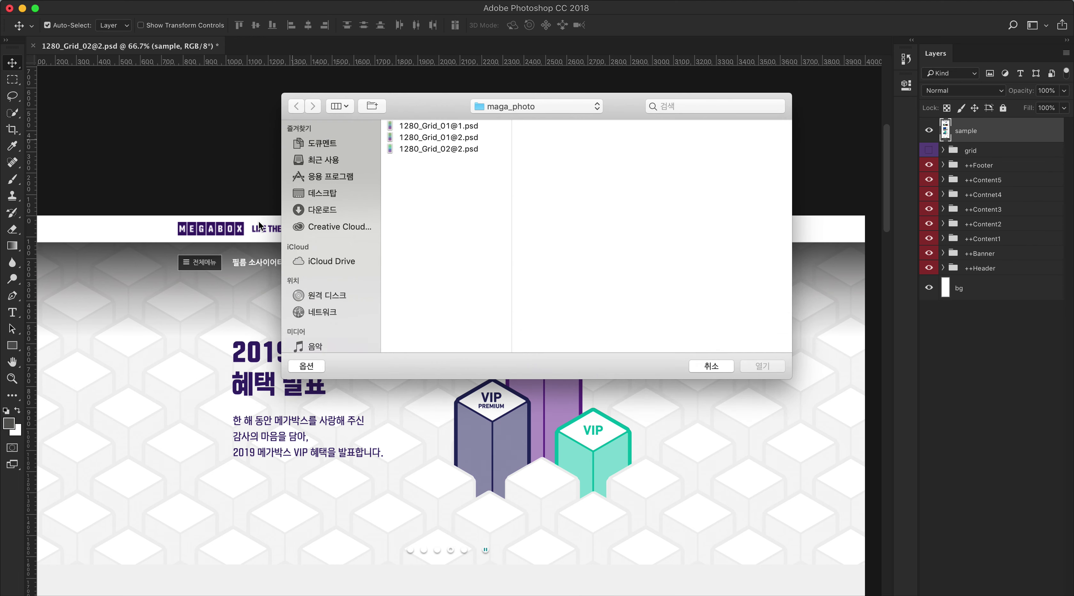
click(510, 108)
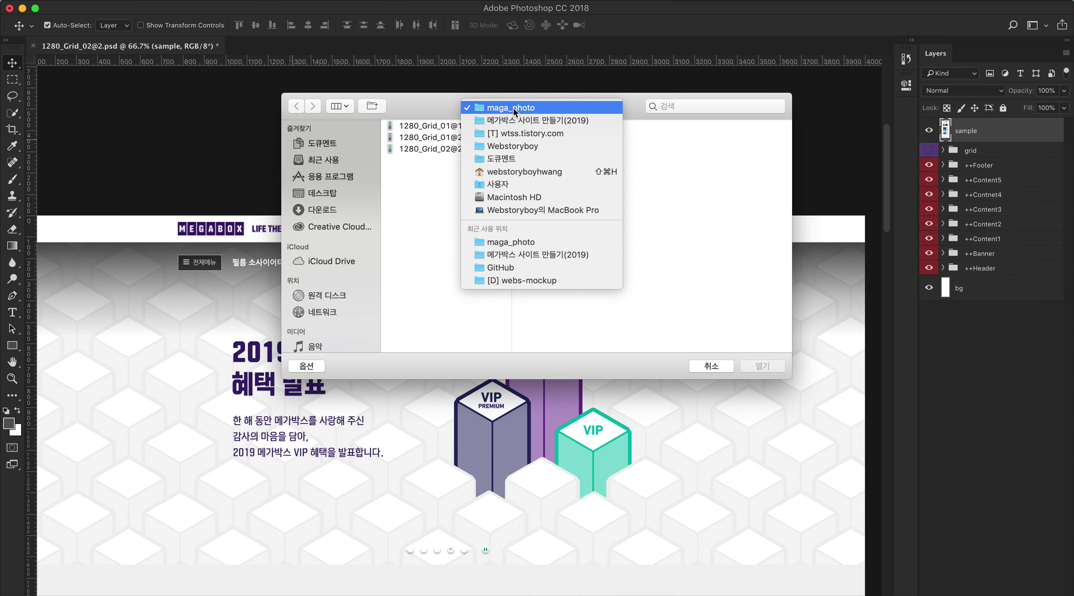
click(514, 120)
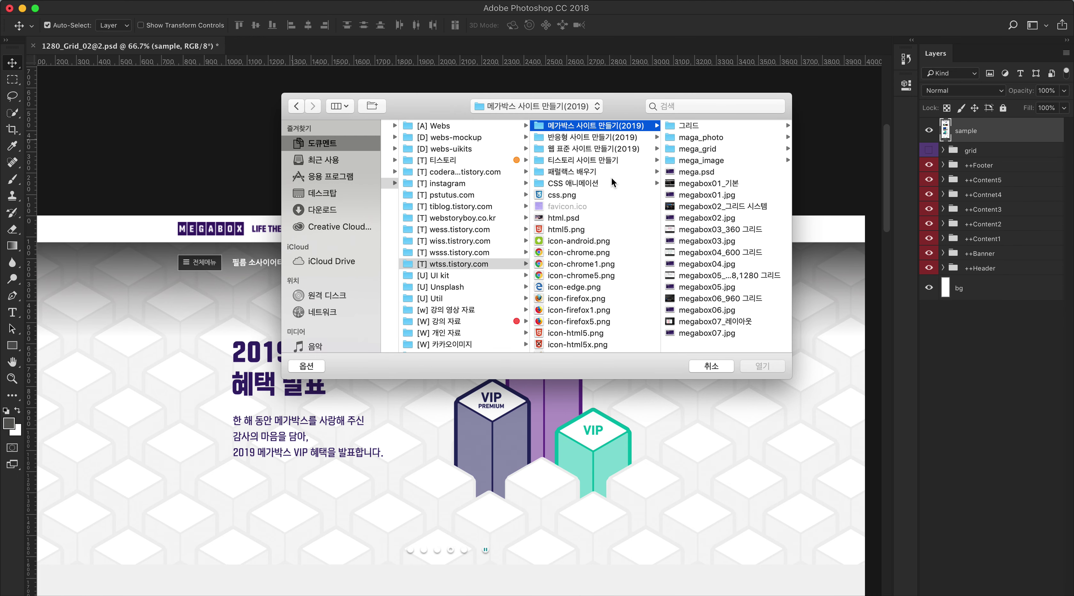
click(705, 160)
click(684, 126)
click(773, 372)
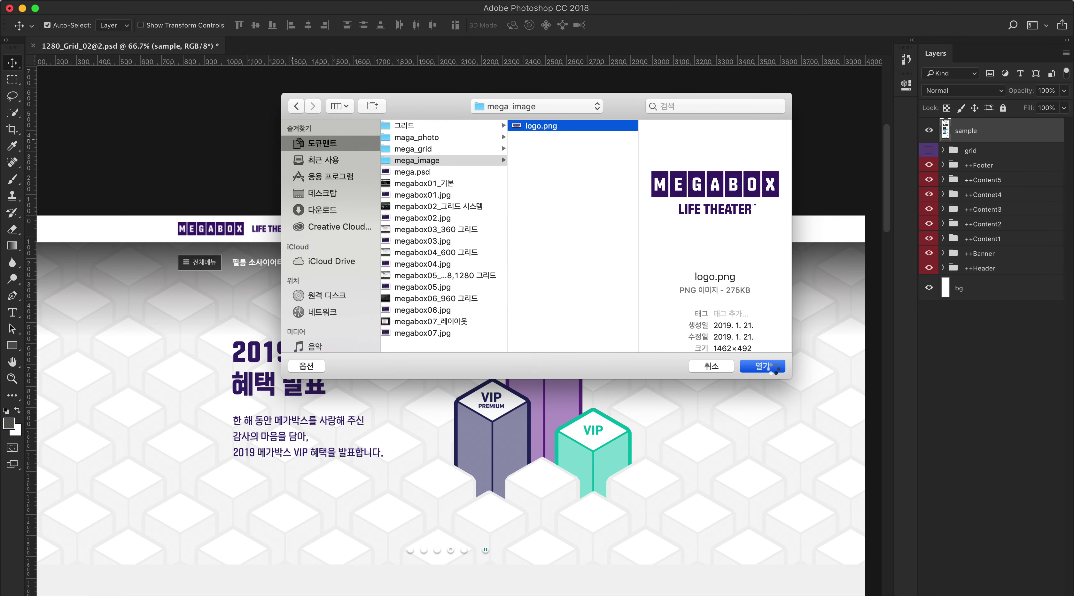
- Float the logo.png window, copy its logo layer into the grid document, and close the logo file
drag(271, 48, 432, 225)
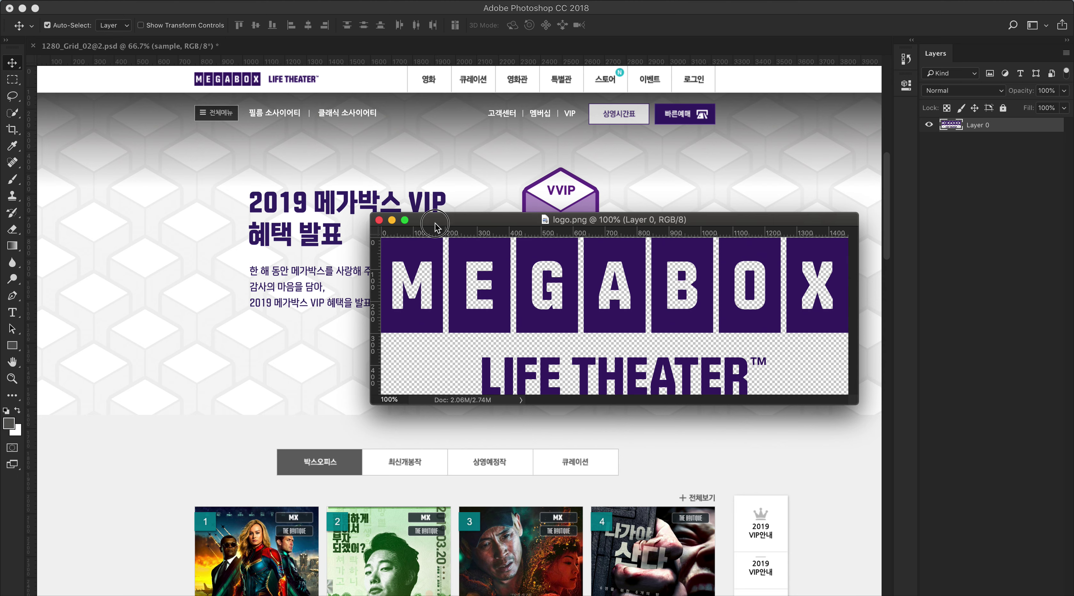
drag(479, 306, 238, 170)
drag(422, 224, 416, 260)
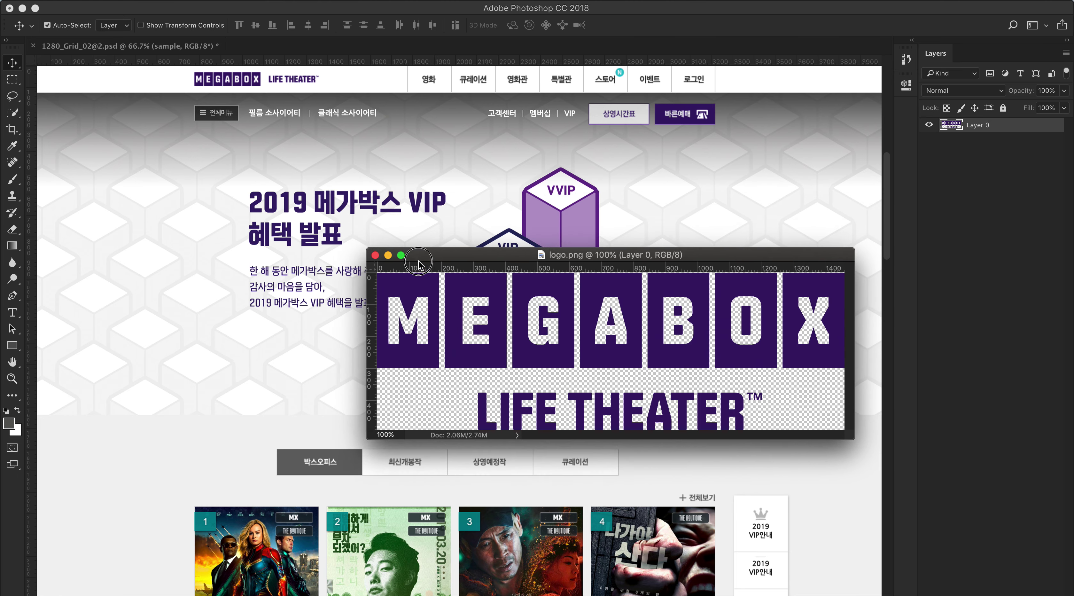
drag(410, 309, 698, 431)
click(659, 357)
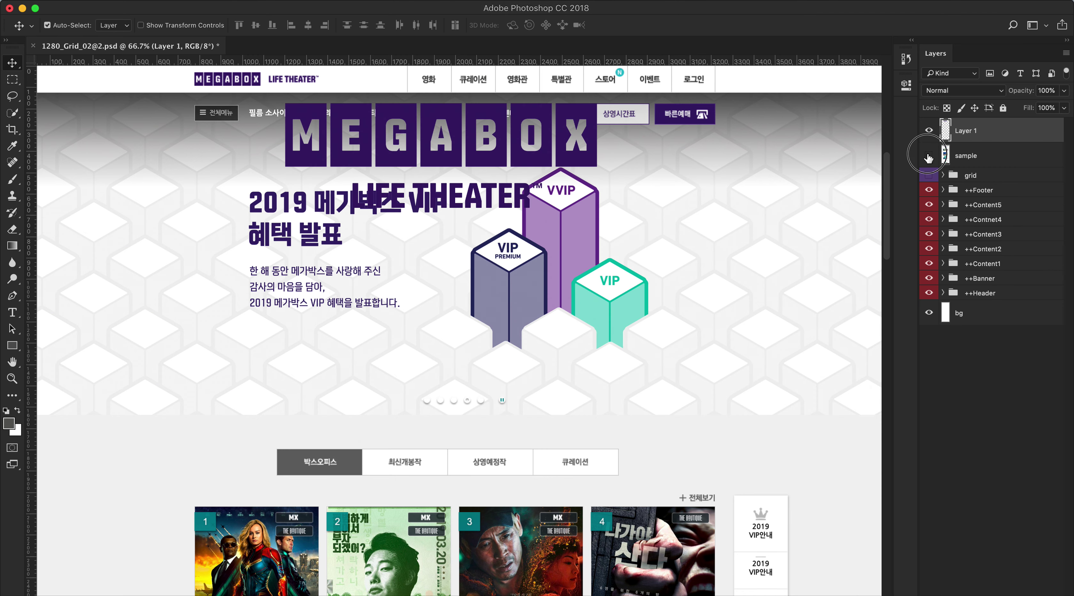
- Hide the sample layer and shift the imported logo slightly to the left within the banner area
click(929, 156)
drag(617, 179, 642, 288)
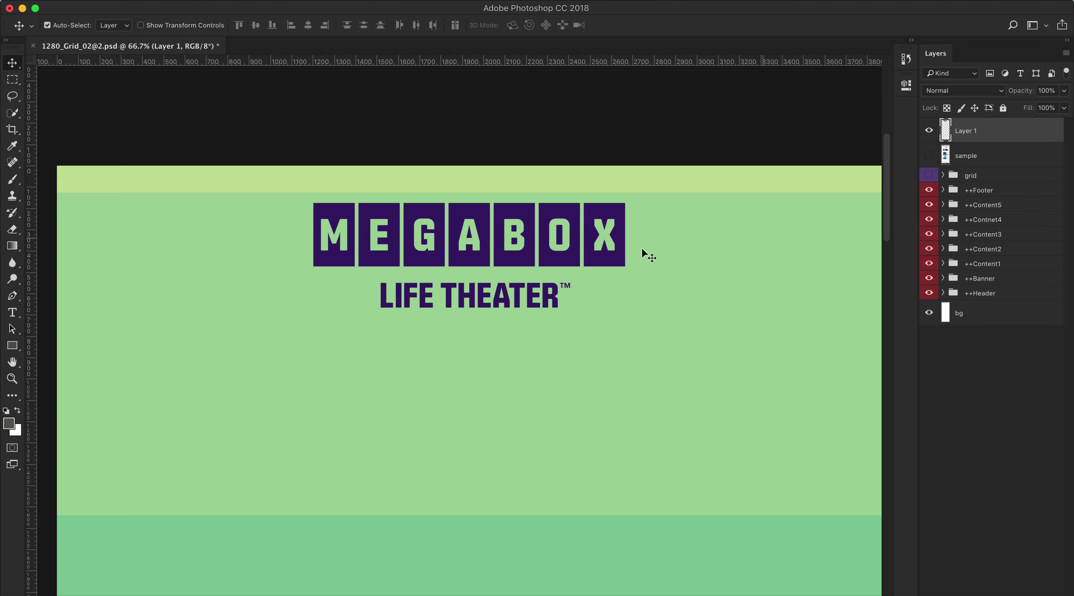
drag(470, 247, 432, 247)
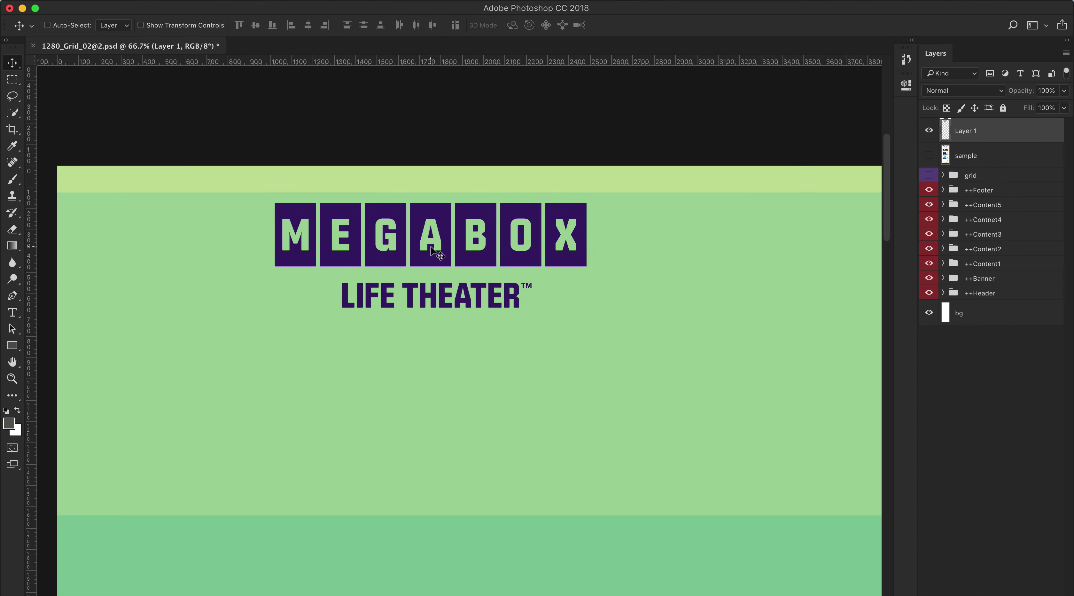
- Convert the imported logo layer to a smart object
right_click(431, 246)
key(Escape)
scroll(752, 184, down, 2)
right_click(967, 130)
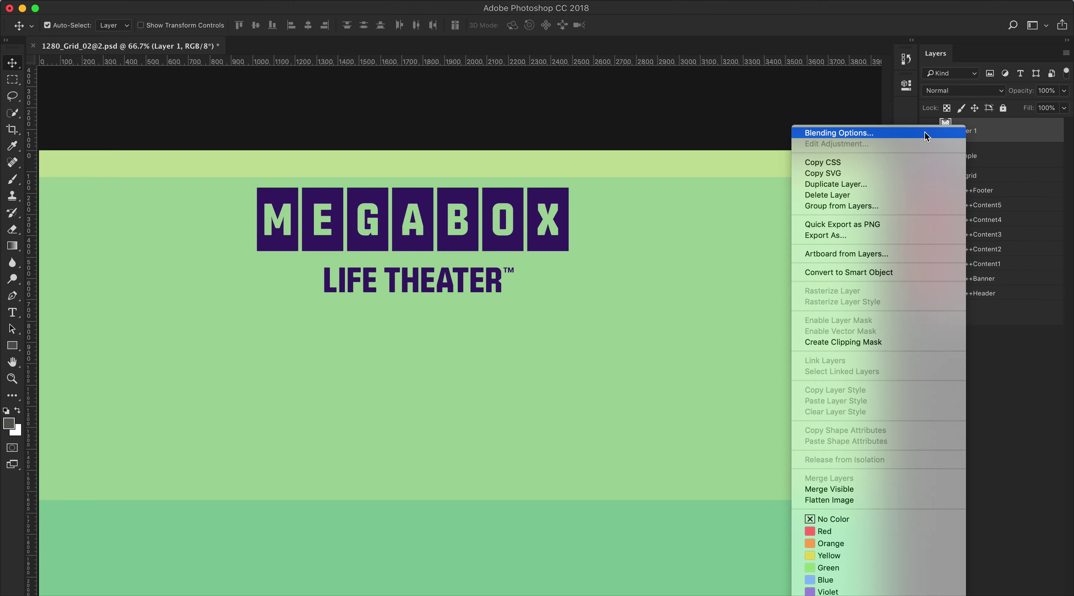
click(869, 271)
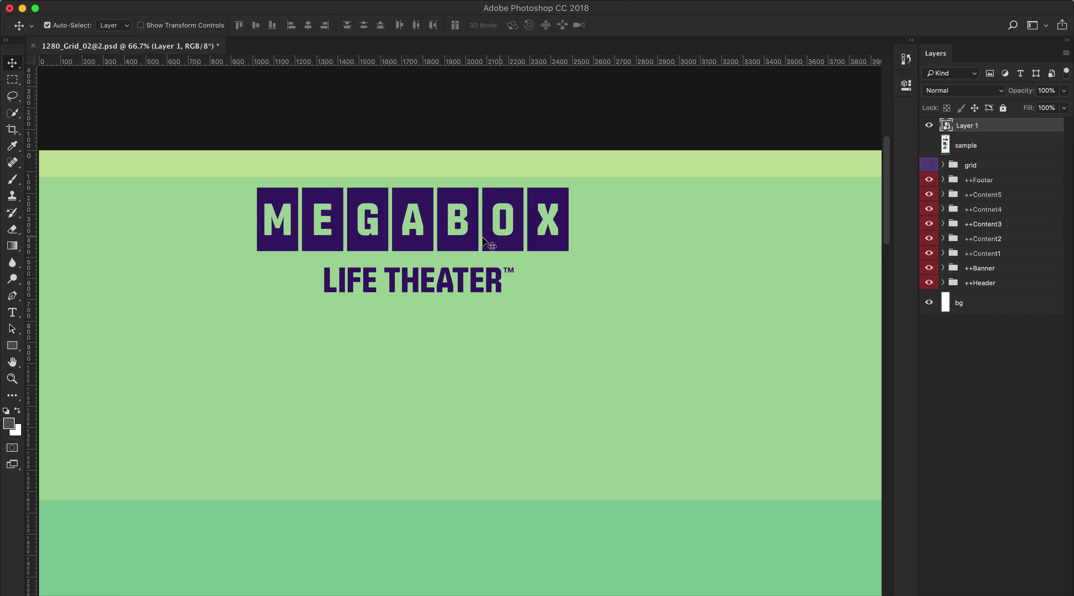
- Copy the MEGABOX part of the logo into a new document of matching size and float its window
key(m)
drag(250, 182, 579, 261)
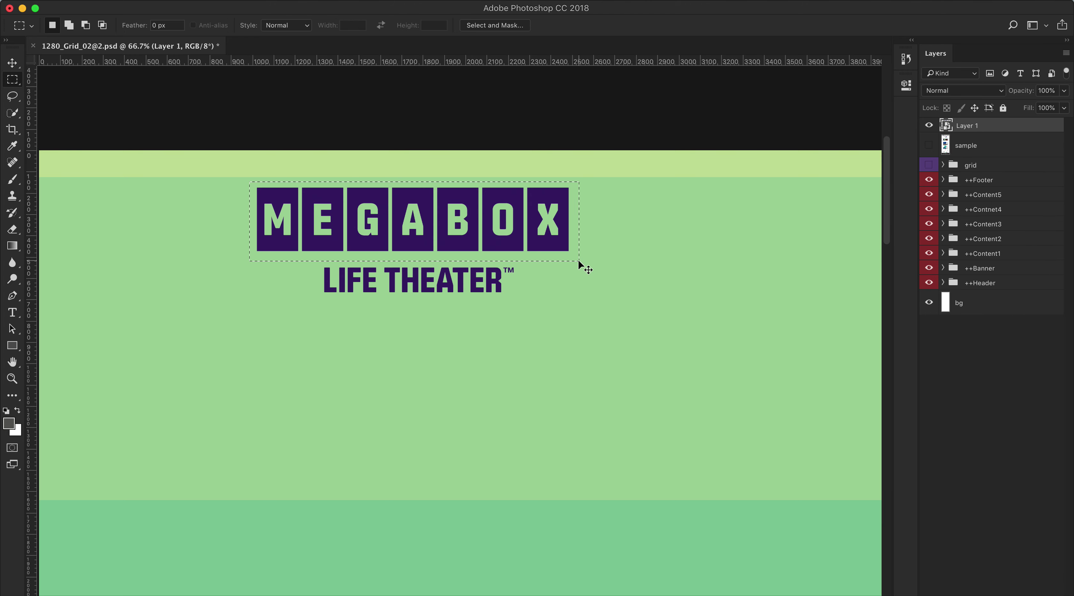
key(super+c)
key(super+n)
key(Return)
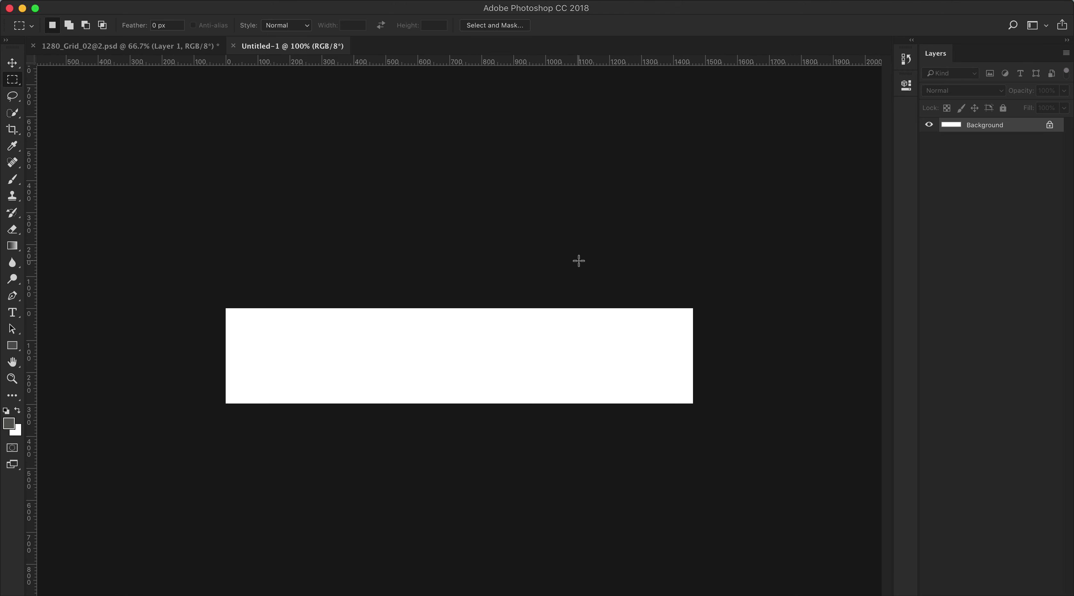
key(super+v)
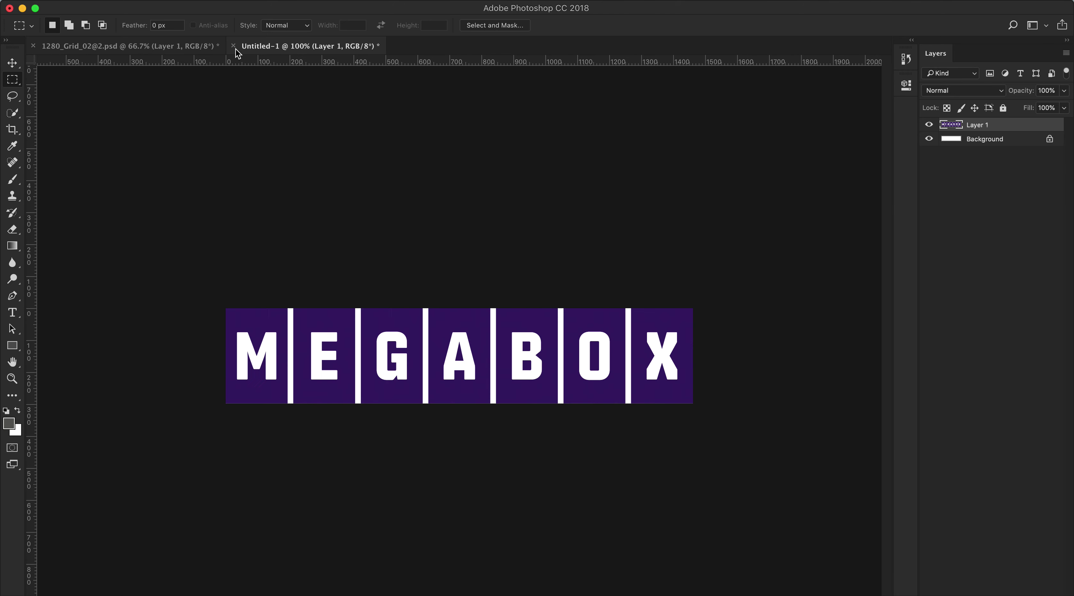
drag(236, 50, 637, 215)
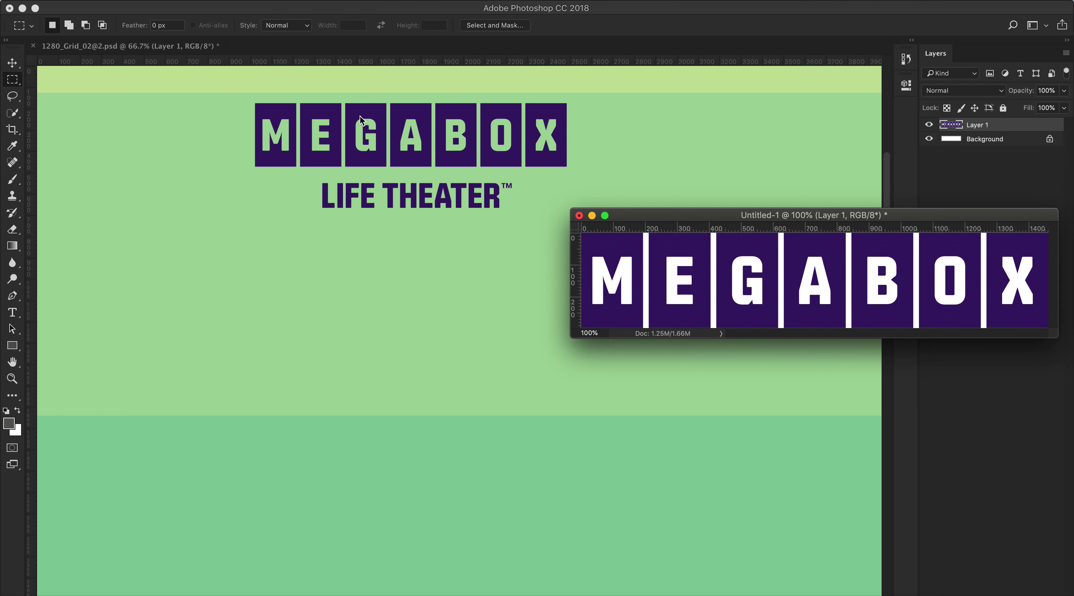
- Copy the LIFE THEATER text of the logo from the grid document into another new document and float its window
click(166, 50)
scroll(297, 233, up, 5)
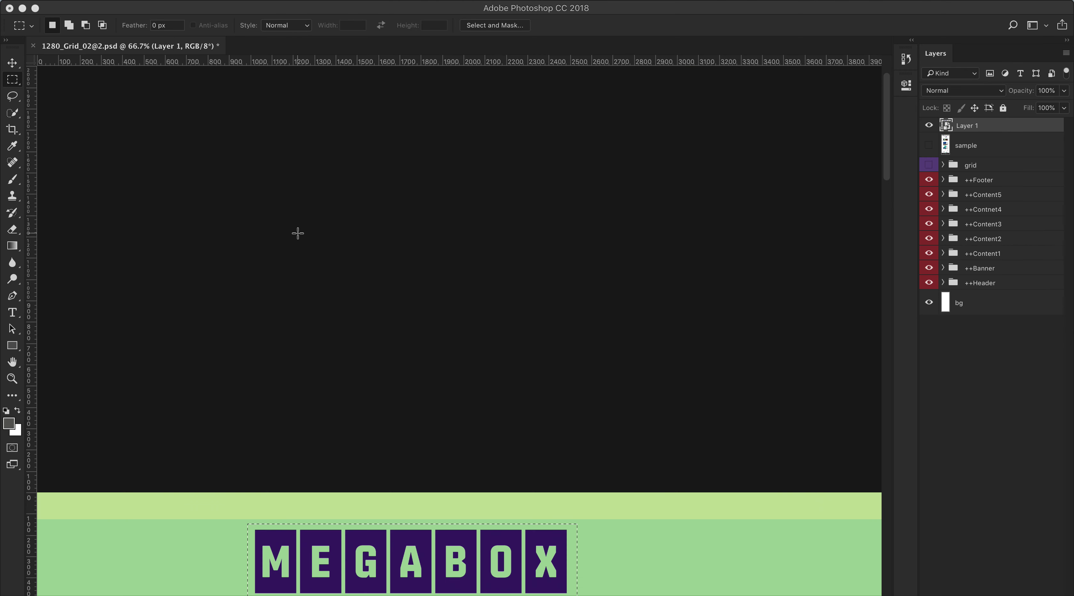
click(351, 443)
drag(315, 420, 515, 457)
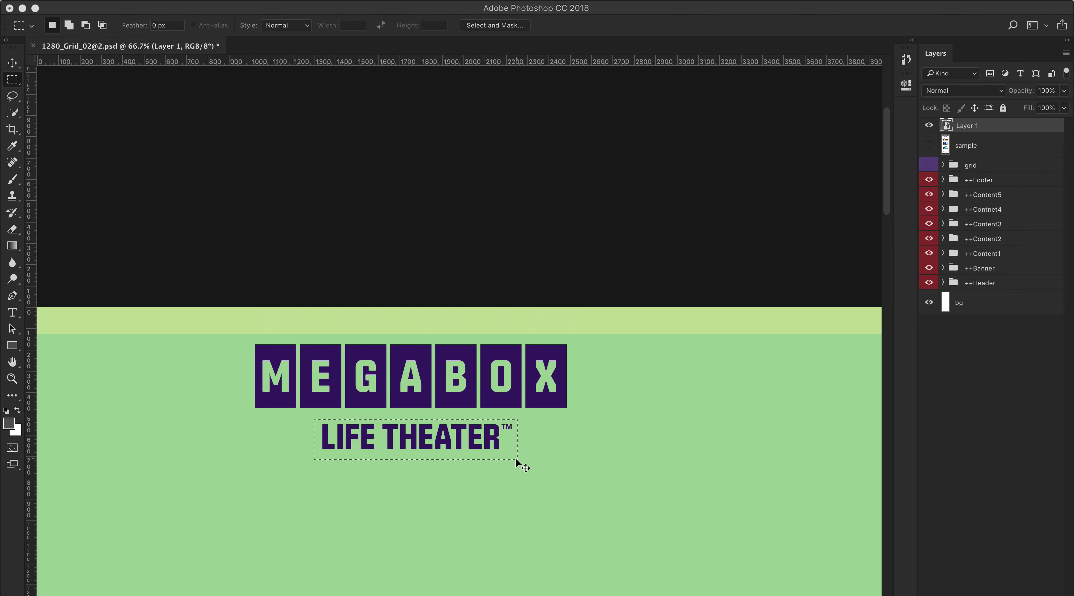
key(super+n)
key(Return)
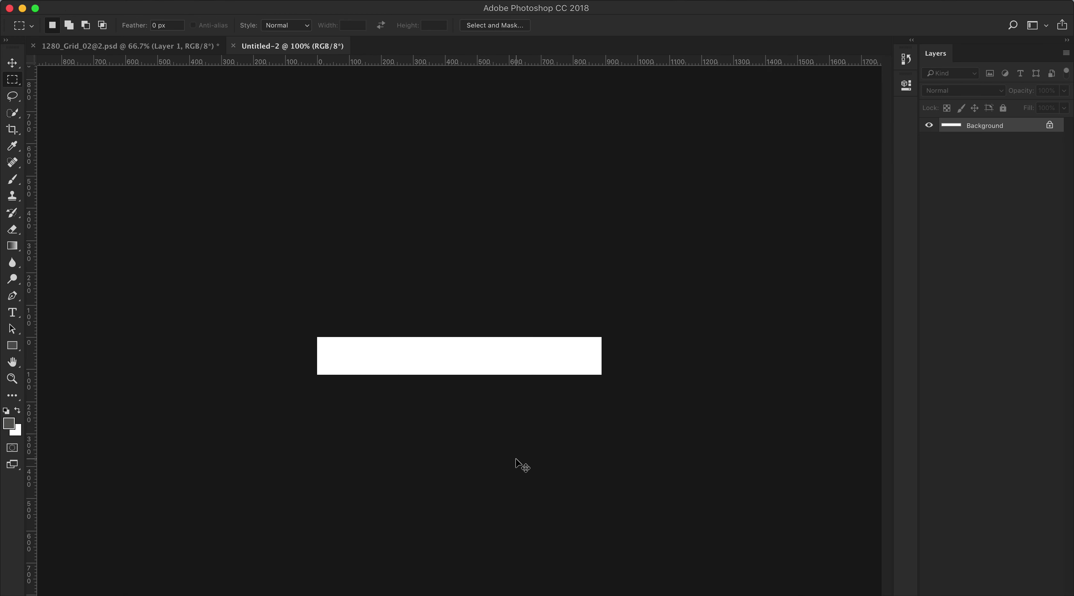
key(super+v)
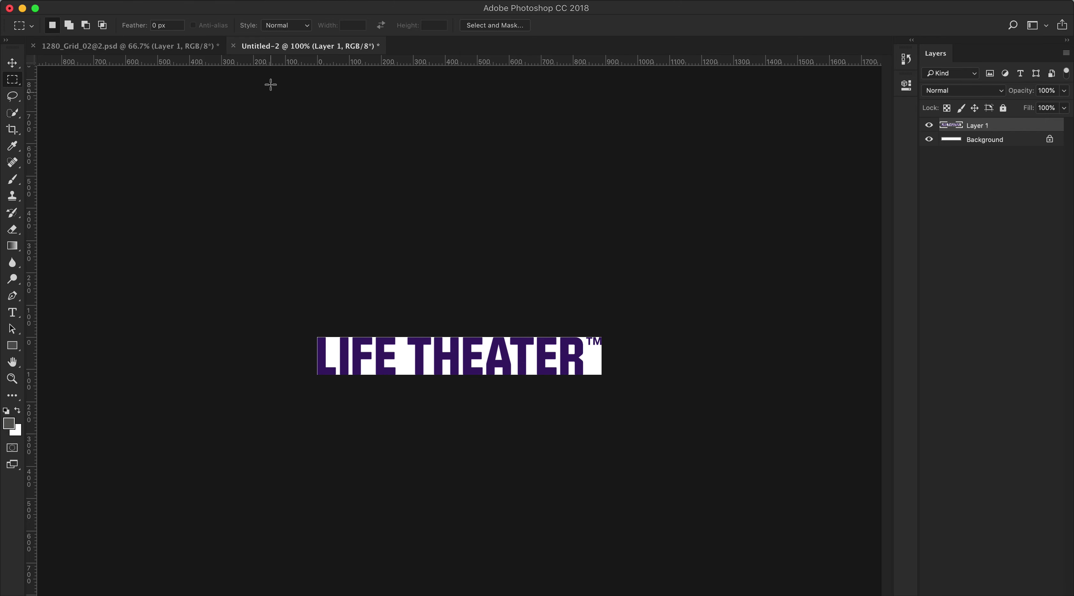
drag(265, 52, 622, 276)
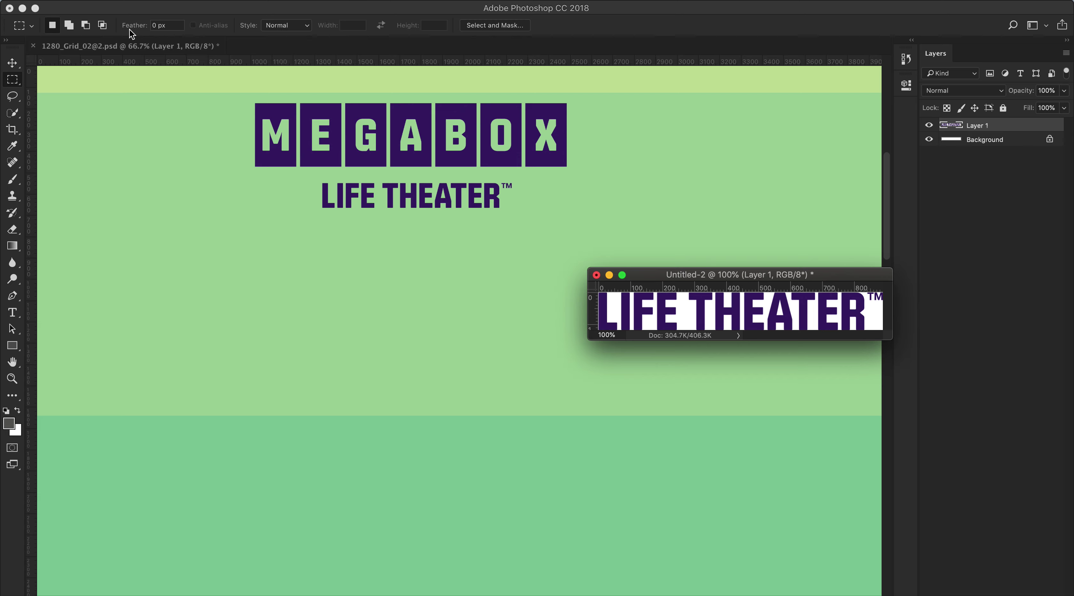
- Return to the grid document and delete the combined logo layer, undoing its accidental move beforehand
click(128, 47)
click(376, 162)
key(v)
click(401, 162)
drag(401, 163, 379, 170)
key(super+z)
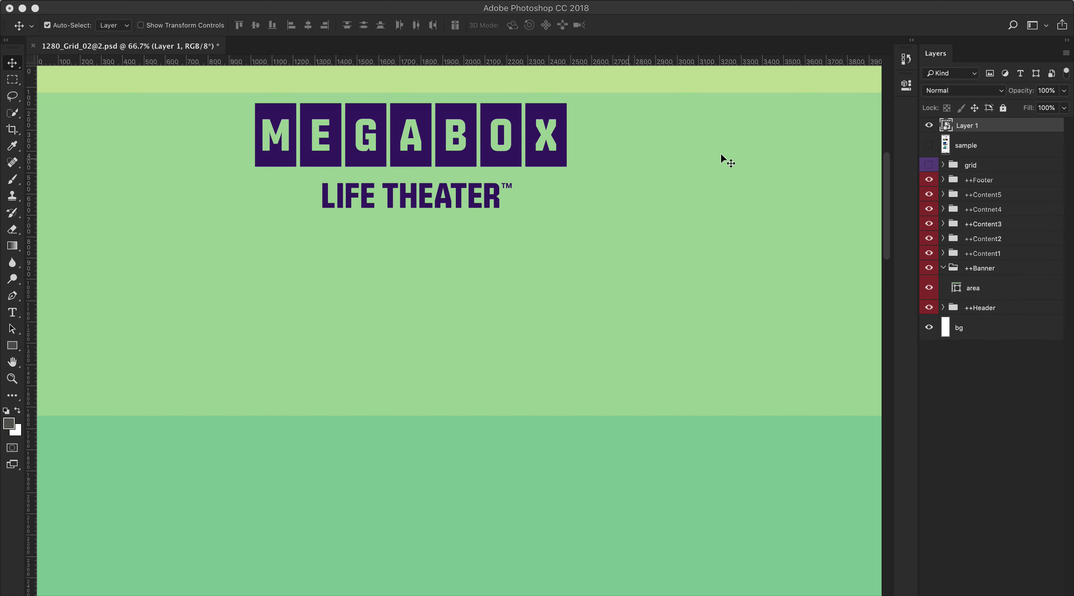
key(BackSpace)
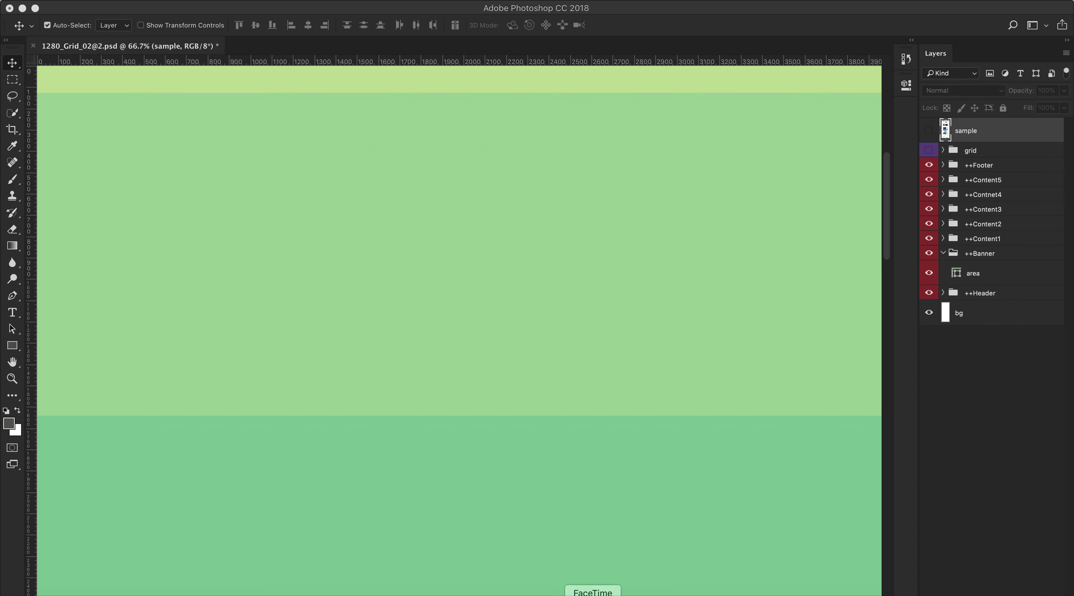
- Show the guides around the header area of the grid document
scroll(380, 349, up, 5)
scroll(354, 331, left, 8)
key(super+semicolon)
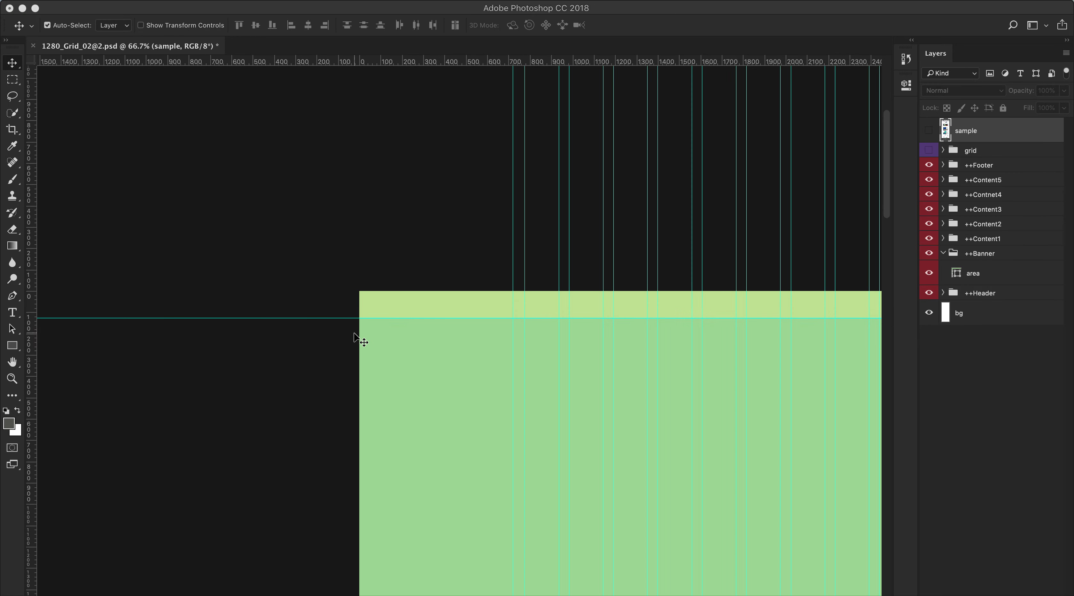
- Create a new group inside the ++Header group above its area layer, and collapse the ++Banner group
scroll(521, 347, right, 5)
scroll(521, 347, down, 5)
scroll(521, 347, right, 4)
scroll(521, 347, down, 3)
scroll(521, 347, right, 1)
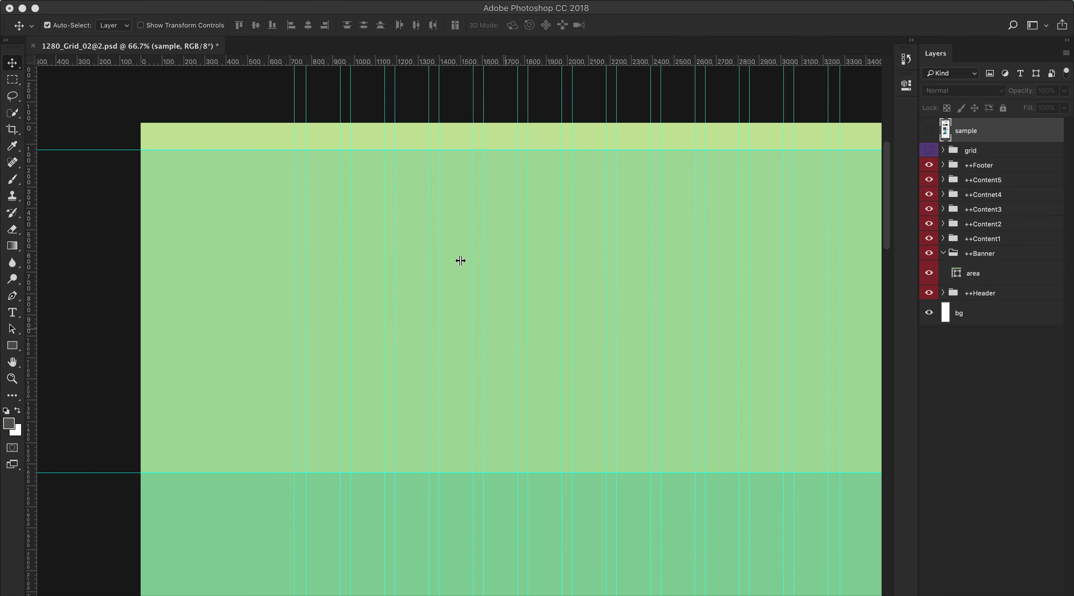
click(1004, 256)
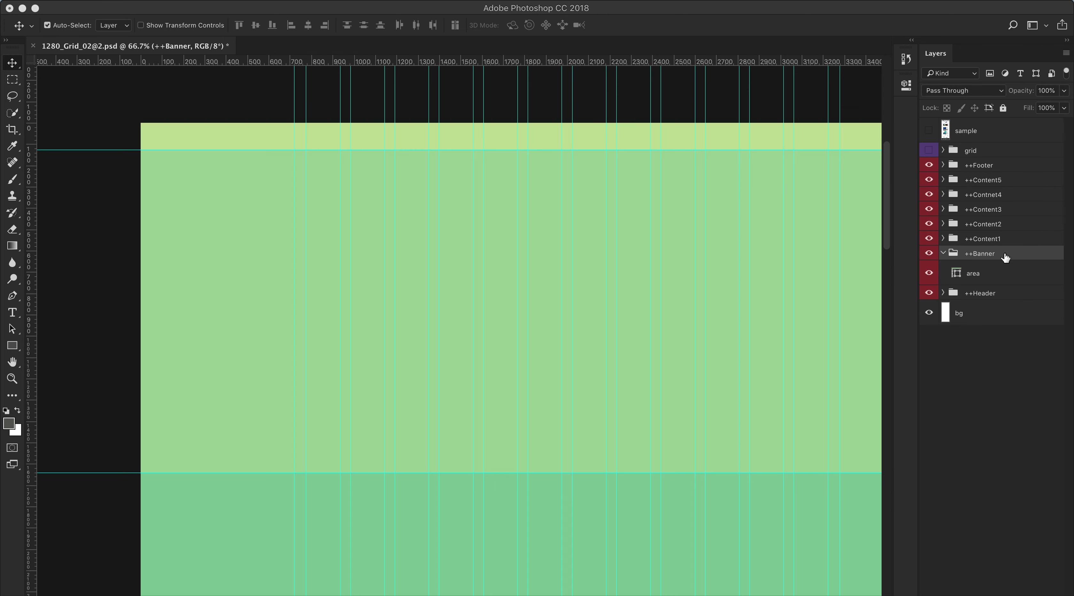
key(super+g)
key(super+z)
drag(974, 294, 957, 267)
click(943, 253)
click(943, 268)
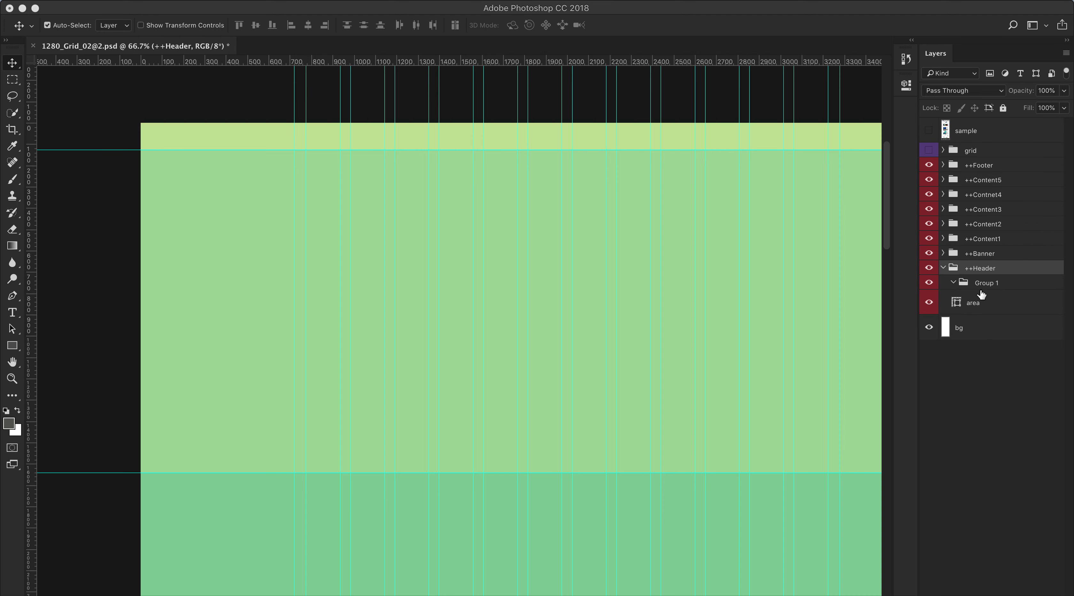
- Rename the new group inside ++Header as logo
double_click(983, 283)
text(log)
key(Return)
right_click(1002, 265)
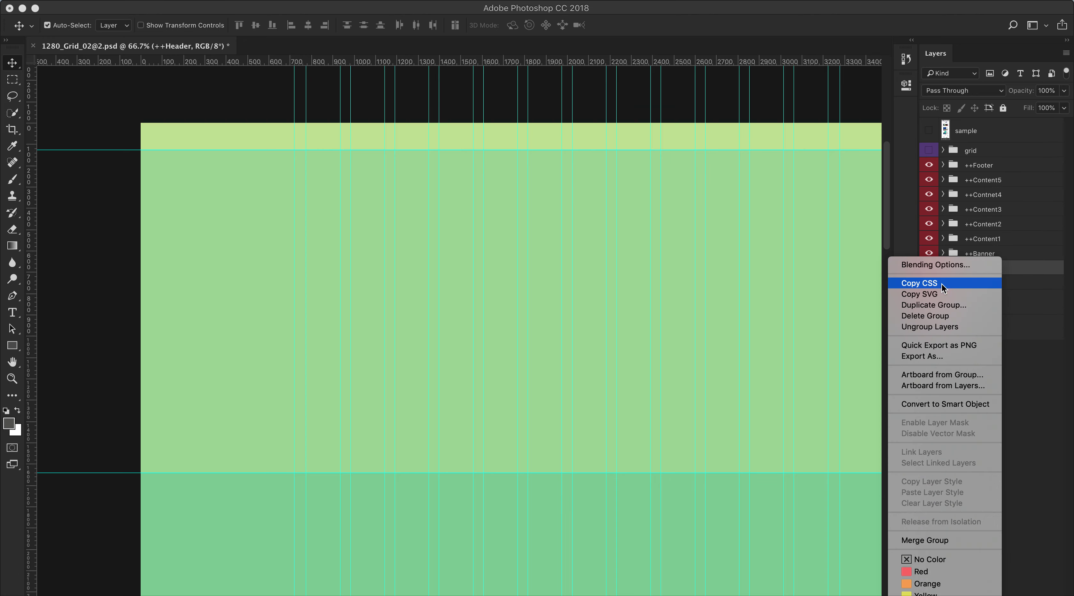
click(1032, 273)
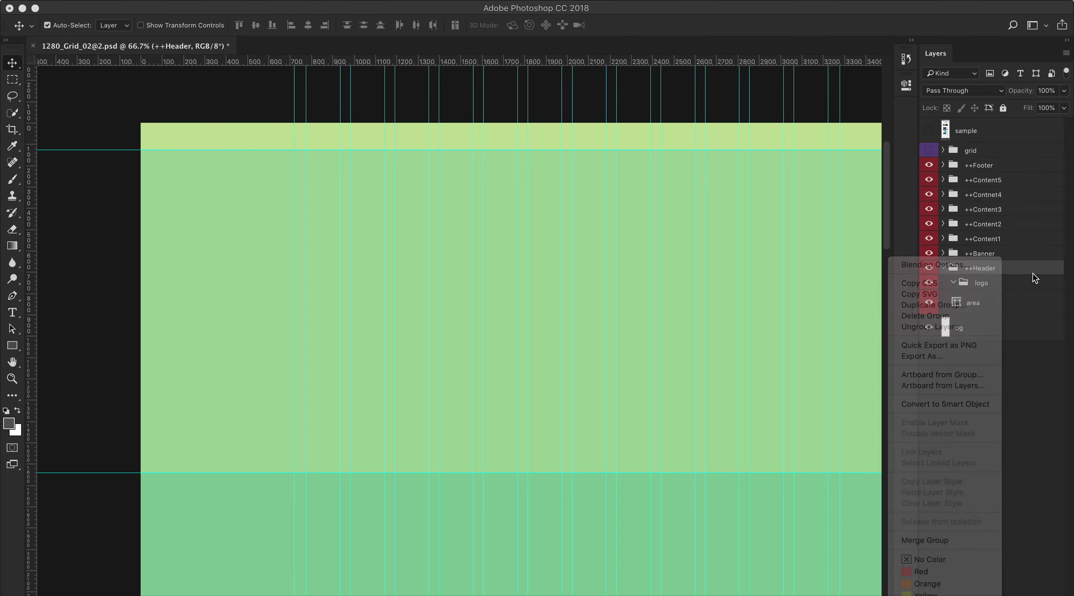
- Create another group named +++Menu and place it inside the ++Header group above the logo group
key(super+g)
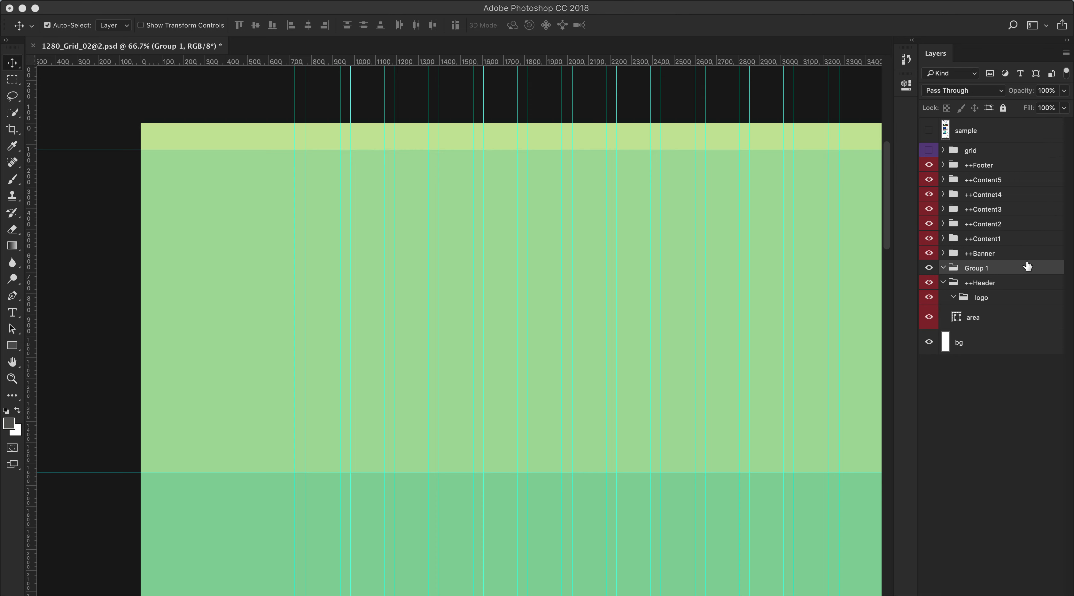
right_click(1006, 287)
click(1054, 486)
key(super+g)
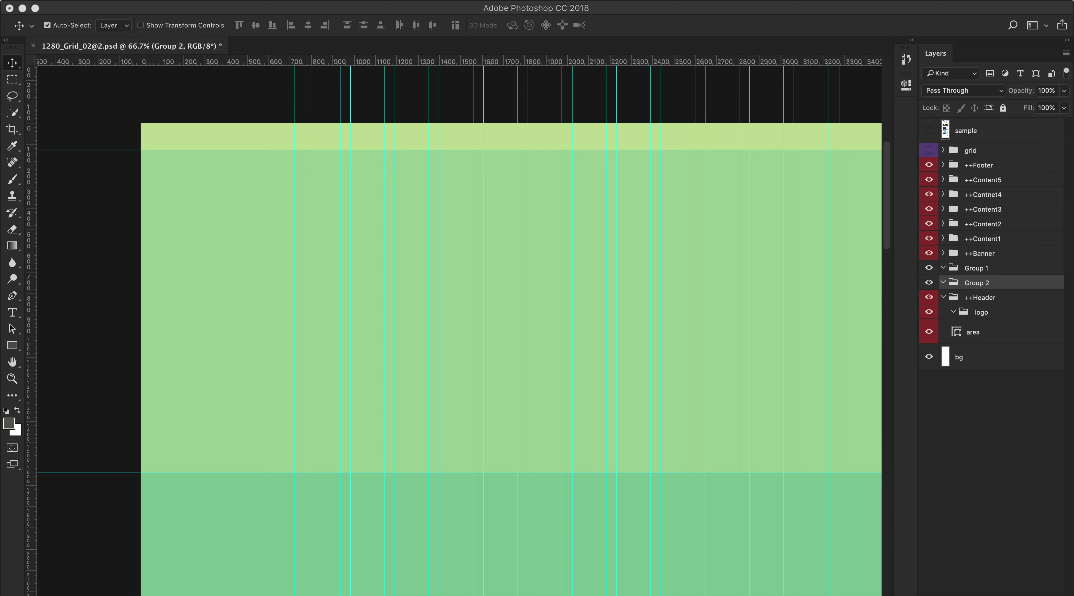
double_click(983, 284)
text(+++Menu)
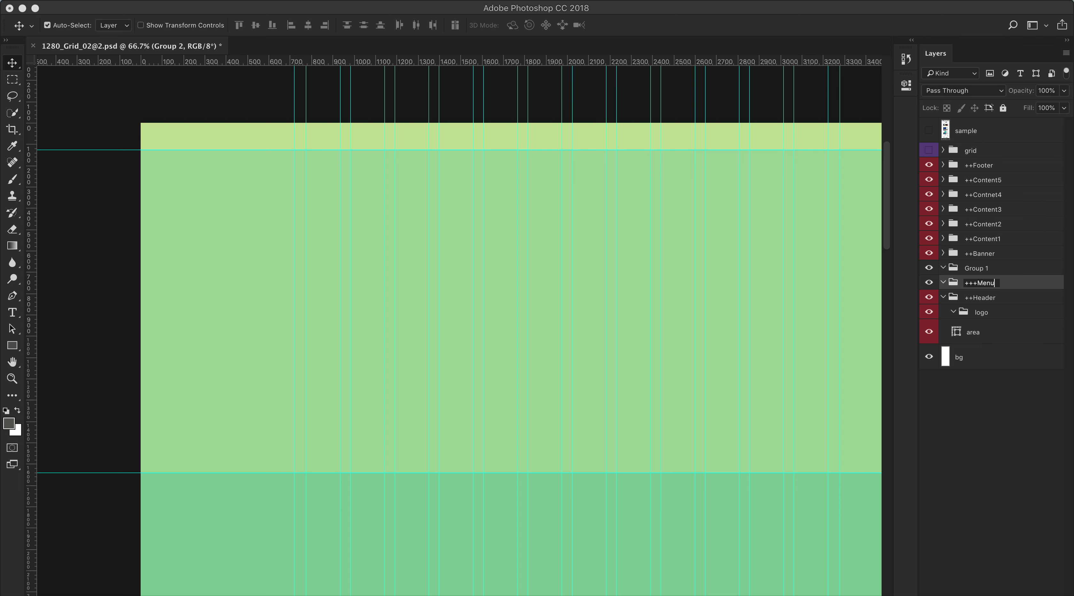
key(Return)
mouse_move(997, 282)
mouse_down()
mouse_move(1006, 281)
mouse_move(1001, 301)
mouse_up()
- Rename the logo group as +++logo and remove the empty Group 1 above ++Header
click(979, 315)
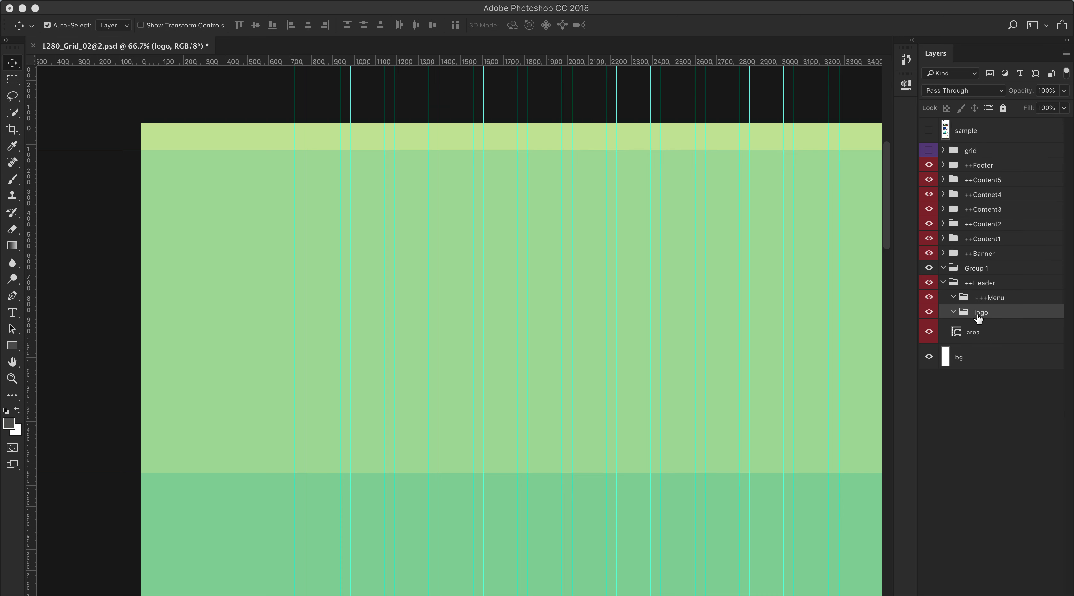
double_click(980, 315)
key(Left)
text(+++)
key(Return)
click(1001, 268)
key(super+shift+g)
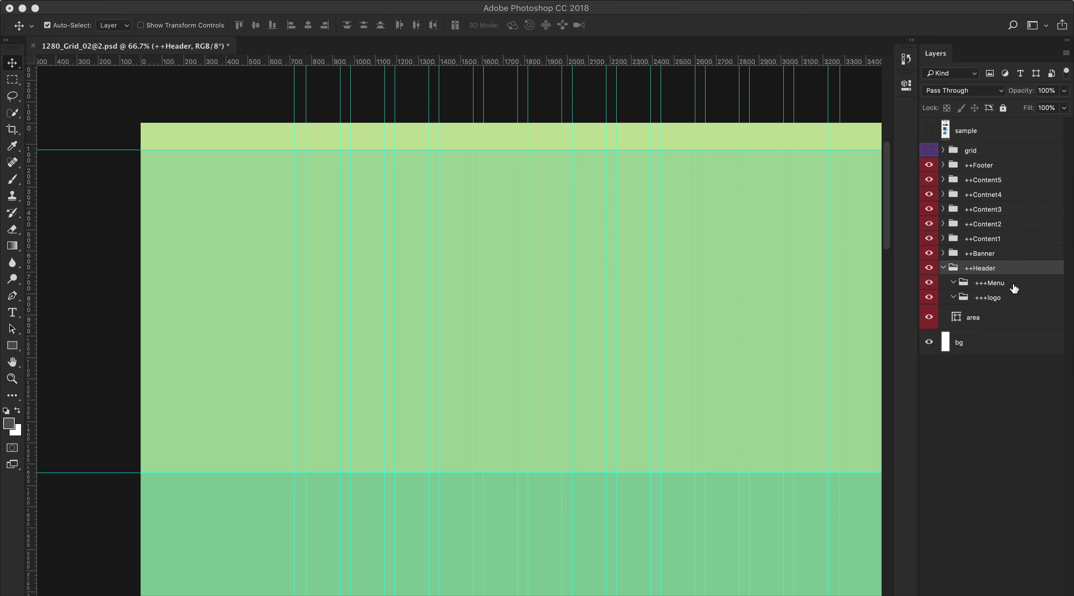
- Copy the MEGABOX layer from its floating document into the +++logo group of the grid document
click(1014, 287)
click(1011, 302)
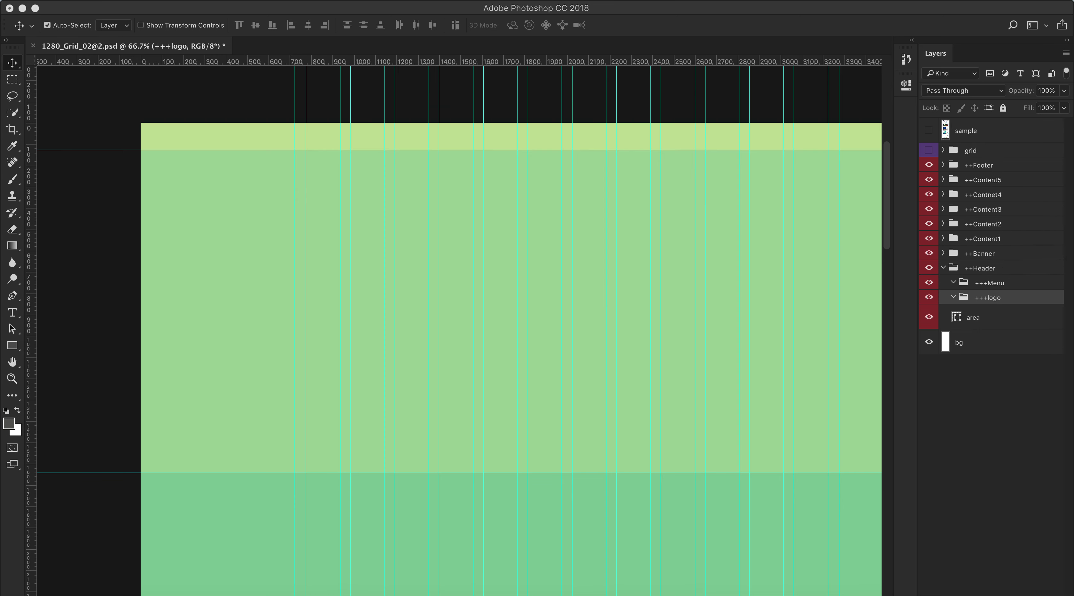
right_click(767, 594)
click(756, 572)
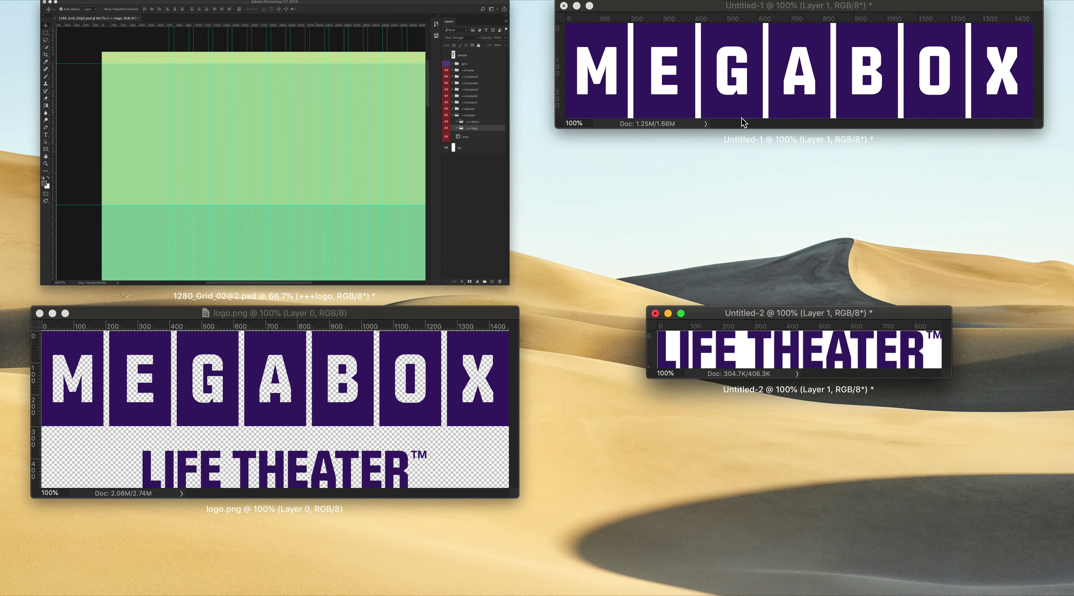
click(765, 77)
drag(747, 273, 318, 149)
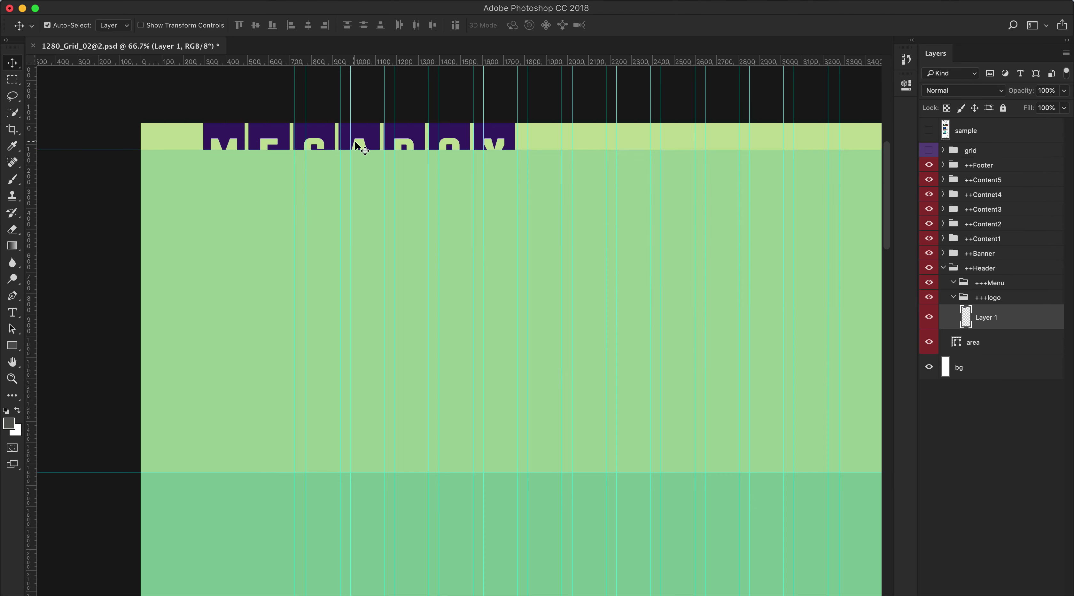
- Rename the copied MEGABOX layer as logo
double_click(985, 317)
key(BackSpace)
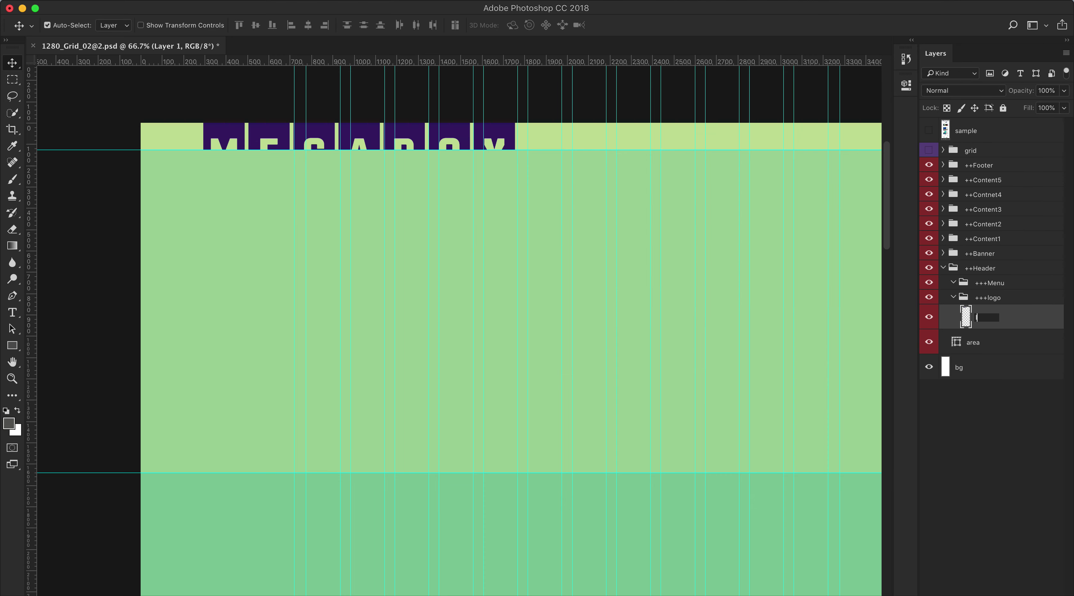
key(Return)
- Scale the MEGABOX logo down so it fits within the height of the header bar
key(ctrl+t)
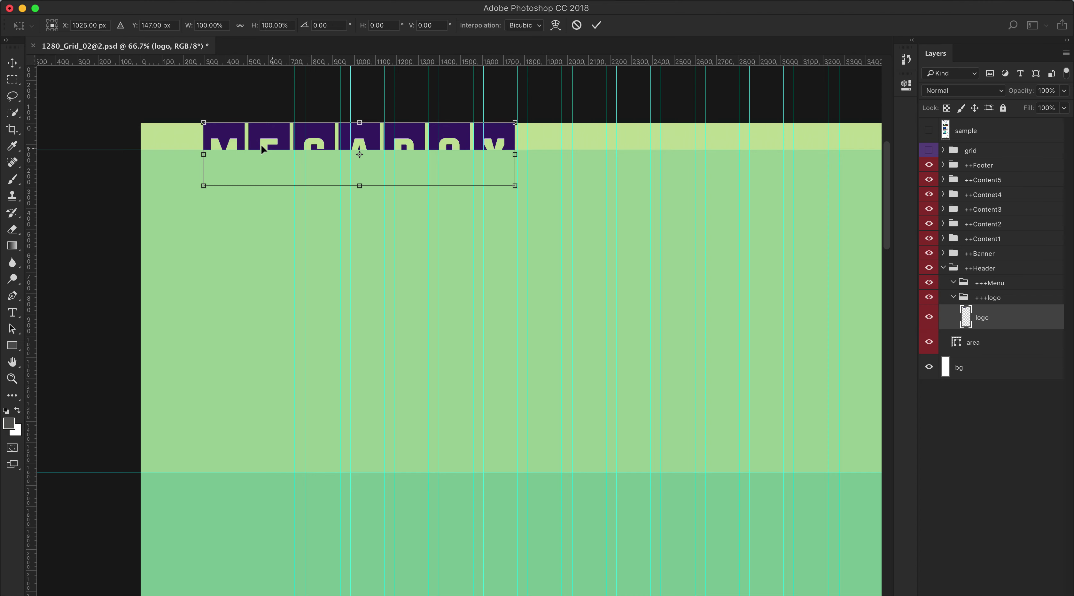
drag(206, 123, 318, 131)
drag(518, 173, 399, 145)
key(Return)
- Align the MEGABOX logo with the first content column's guide and nudge it to the header bar's vertical middle
key(super+1)
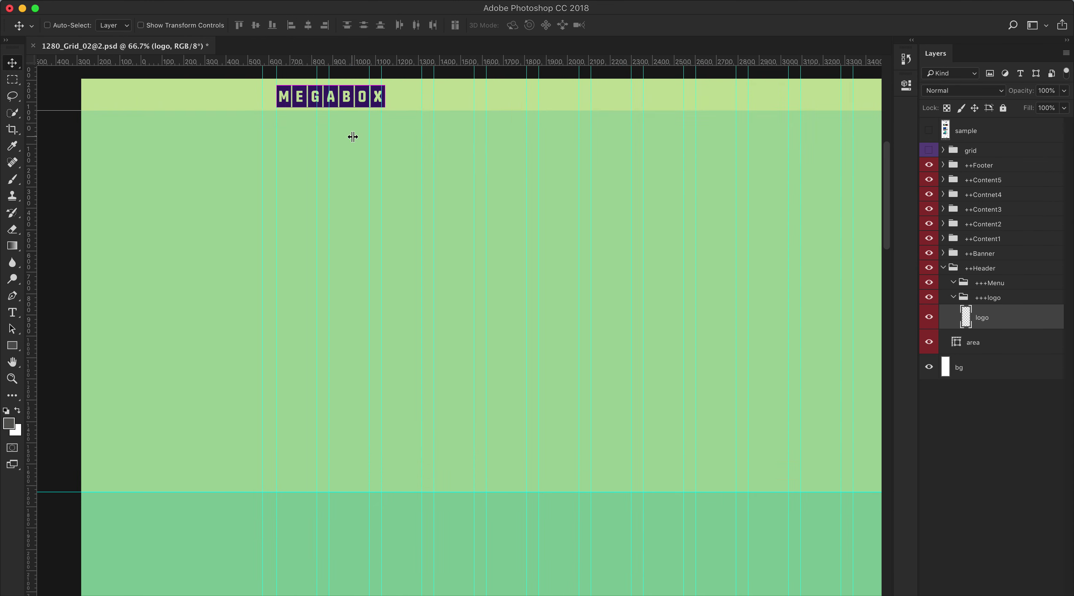
drag(360, 120, 402, 280)
key(Up)
key(Up)
key(Up)
key(Up)
key(Up)
key(Up)
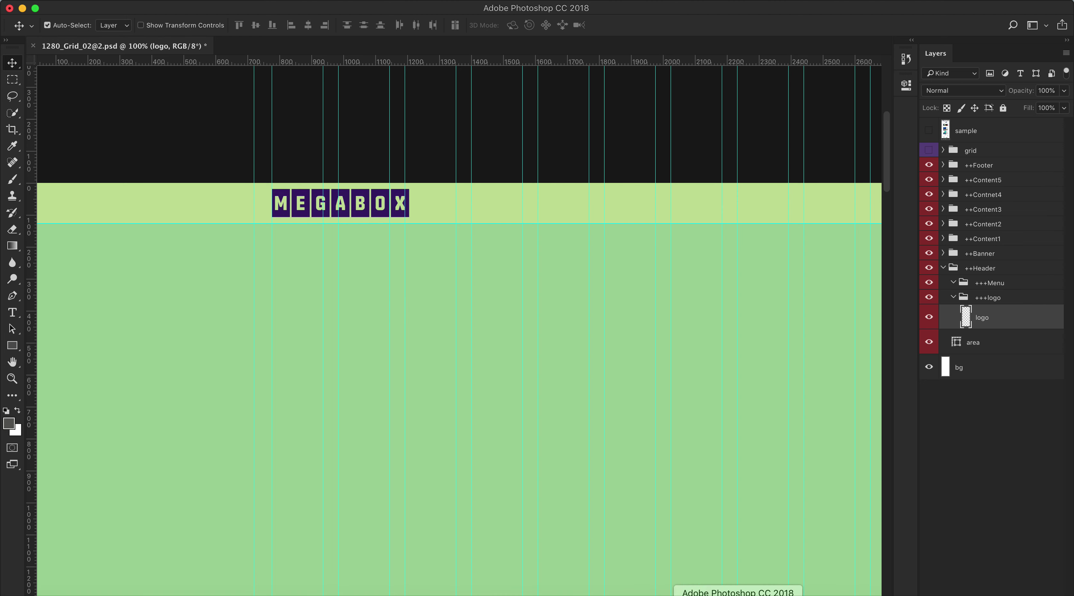
- Copy the LIFE THEATER layer from its floating document into the +++logo group of the grid document
right_click(763, 593)
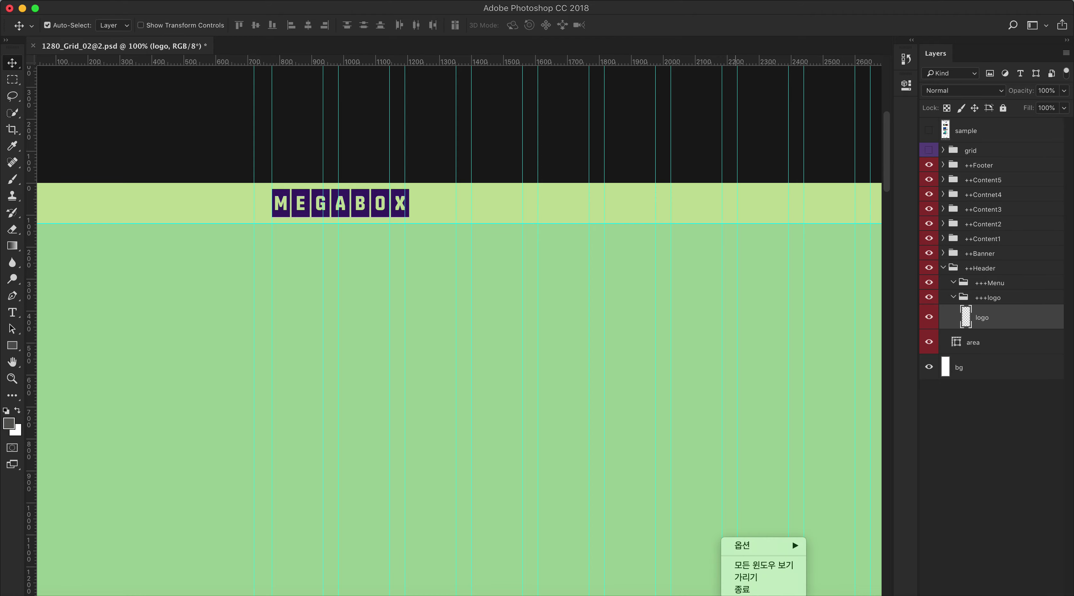
click(761, 565)
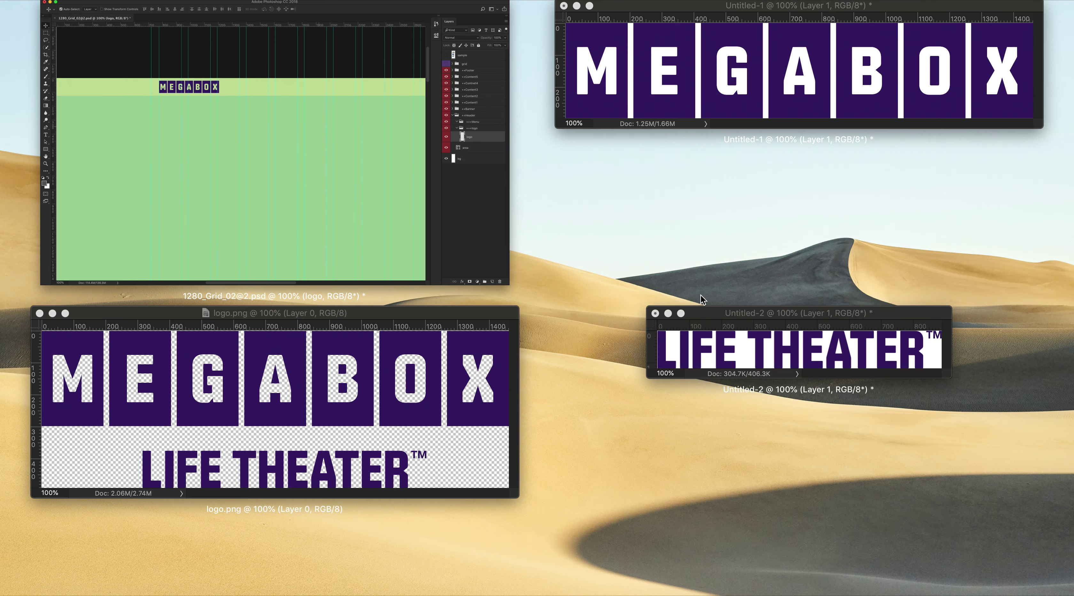
click(700, 361)
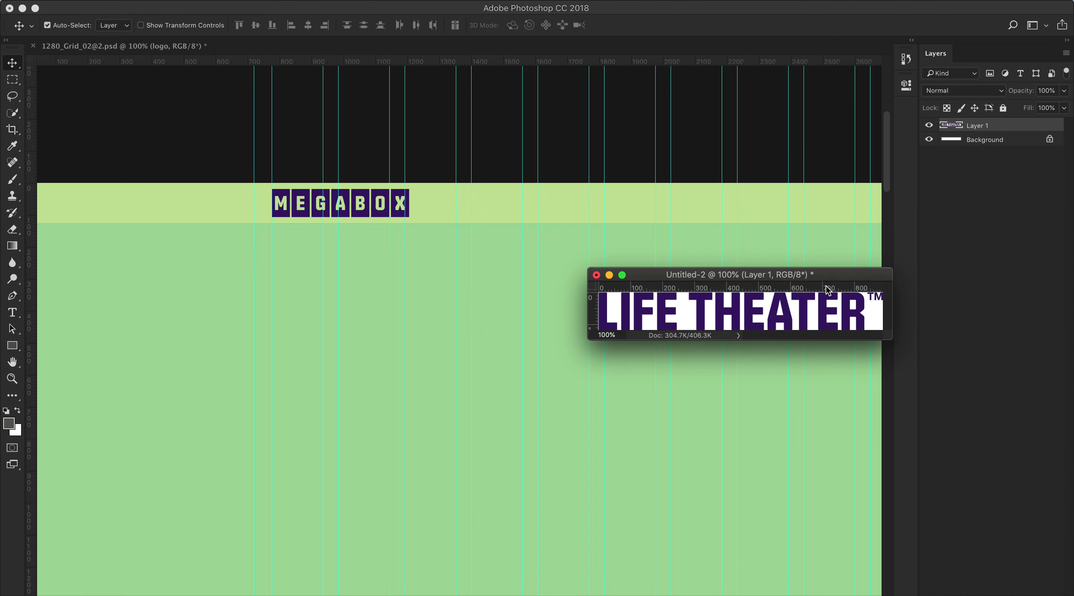
key(super)
drag(671, 322, 488, 260)
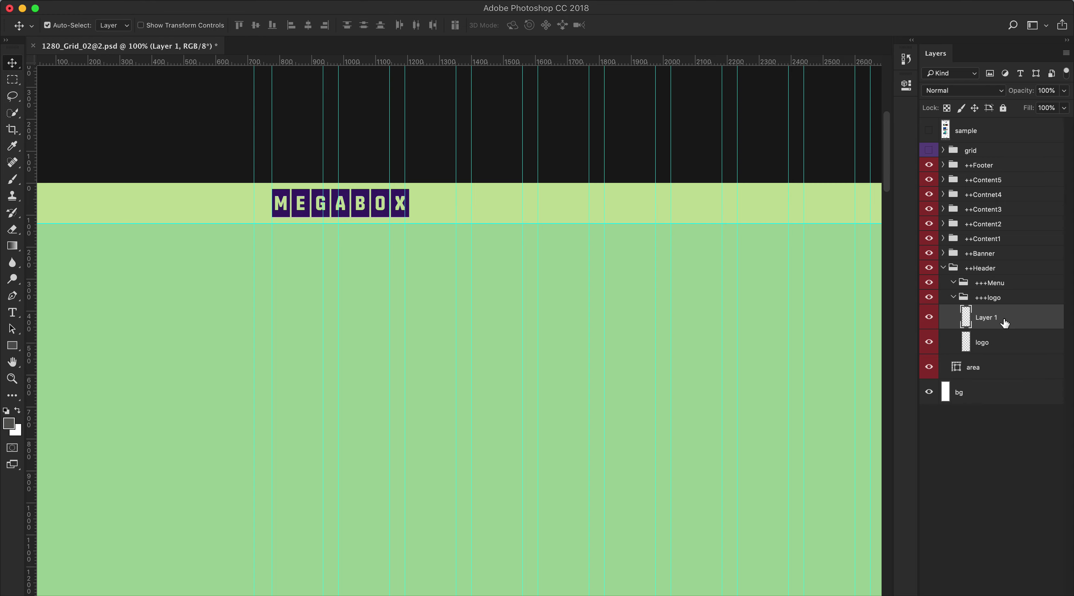
- Scale the LIFE THEATER text down to the header's height and place it just beside the MEGABOX logo
key(super+t)
drag(546, 257, 522, 210)
drag(690, 190, 511, 207)
key(Return)
drag(435, 206, 445, 207)
click(528, 259)
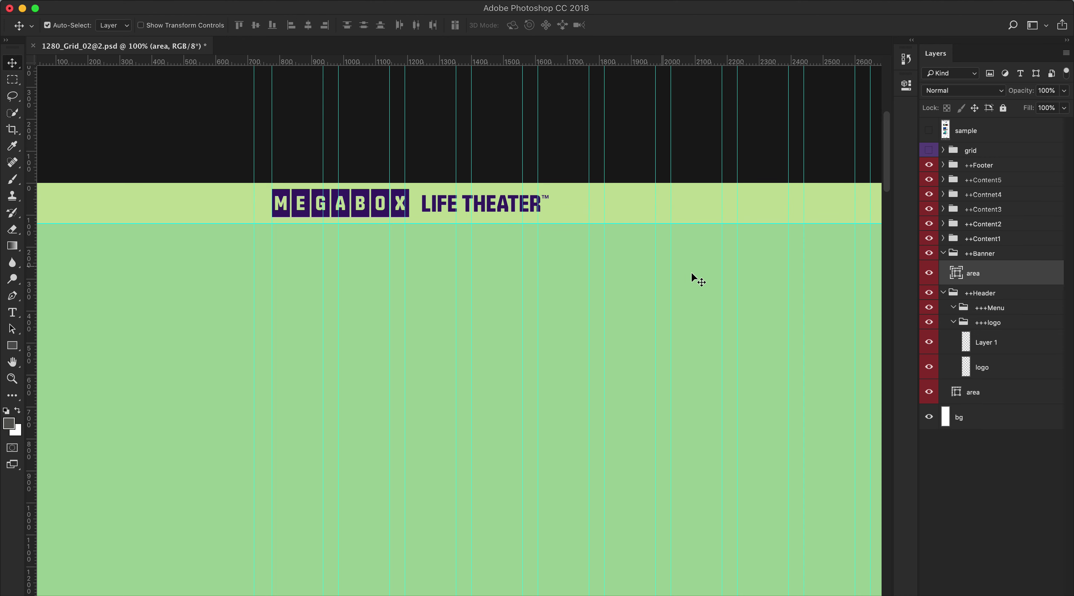
- Rename the LIFE THEATER layer after its text and collapse the +++logo group
key(super+minus)
drag(731, 285, 635, 269)
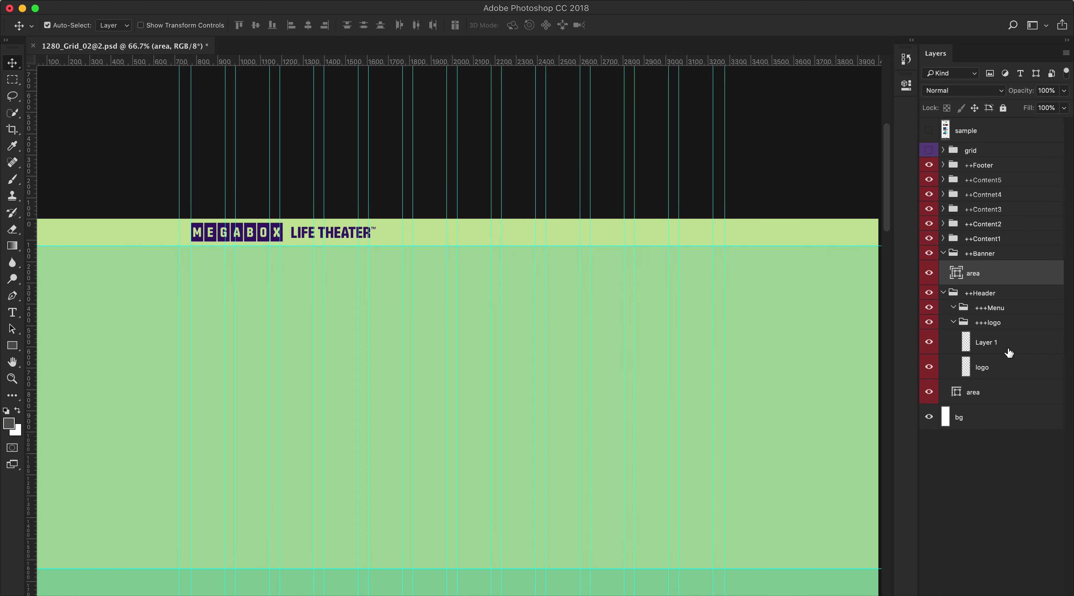
double_click(987, 343)
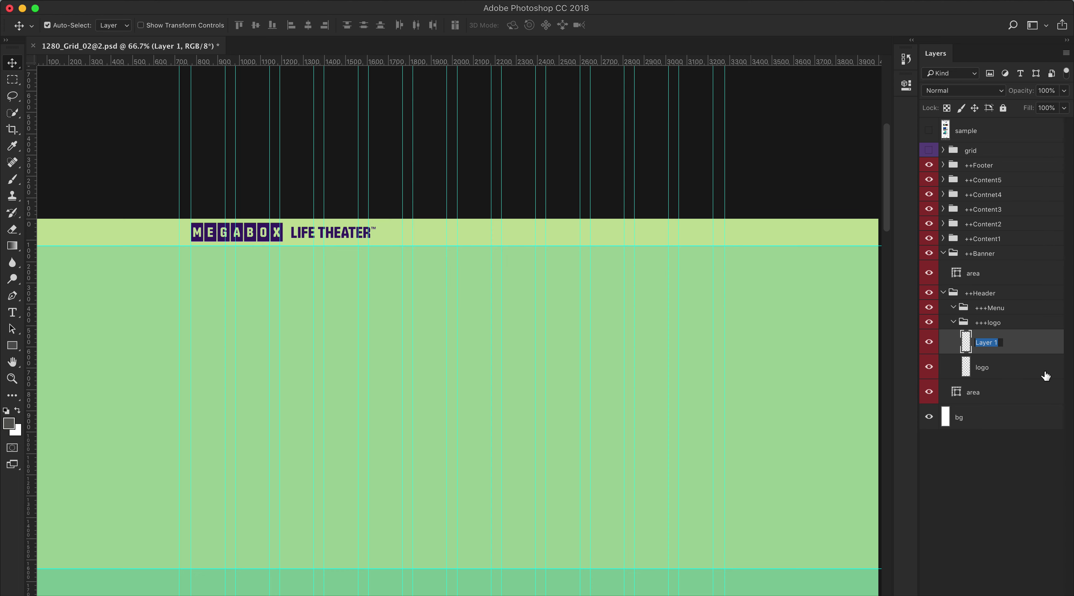
text(lif)
key(Return)
click(953, 322)
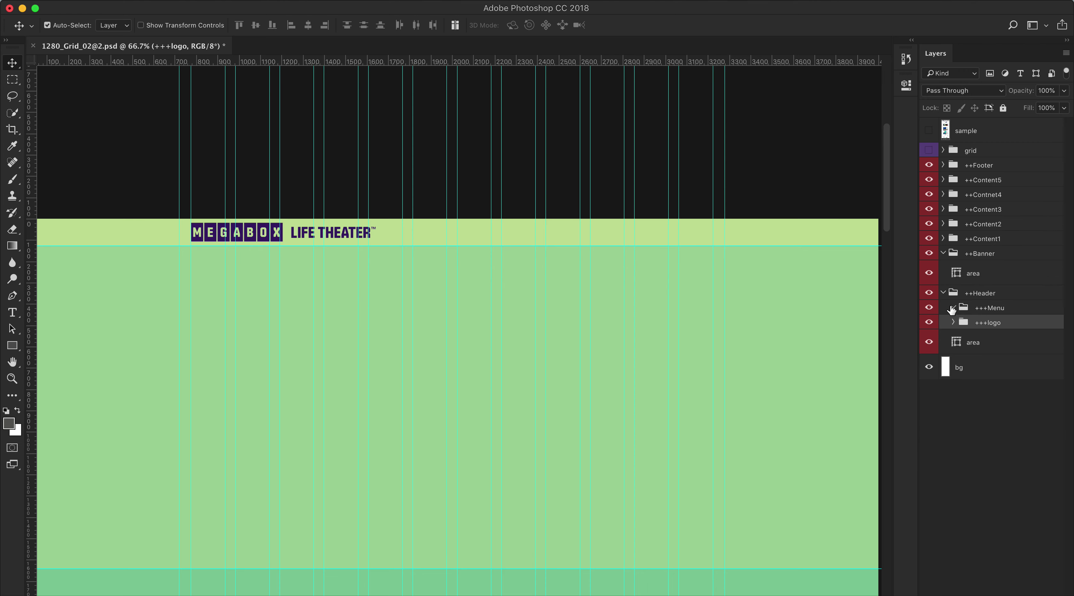
click(977, 311)
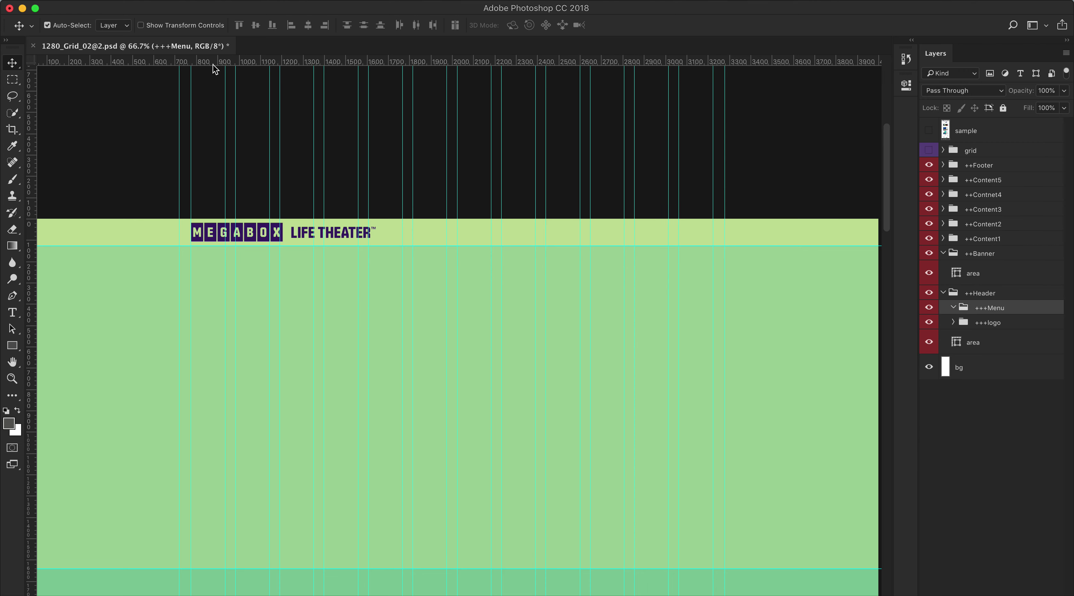
click(121, 3)
click(420, 208)
key(super+o)
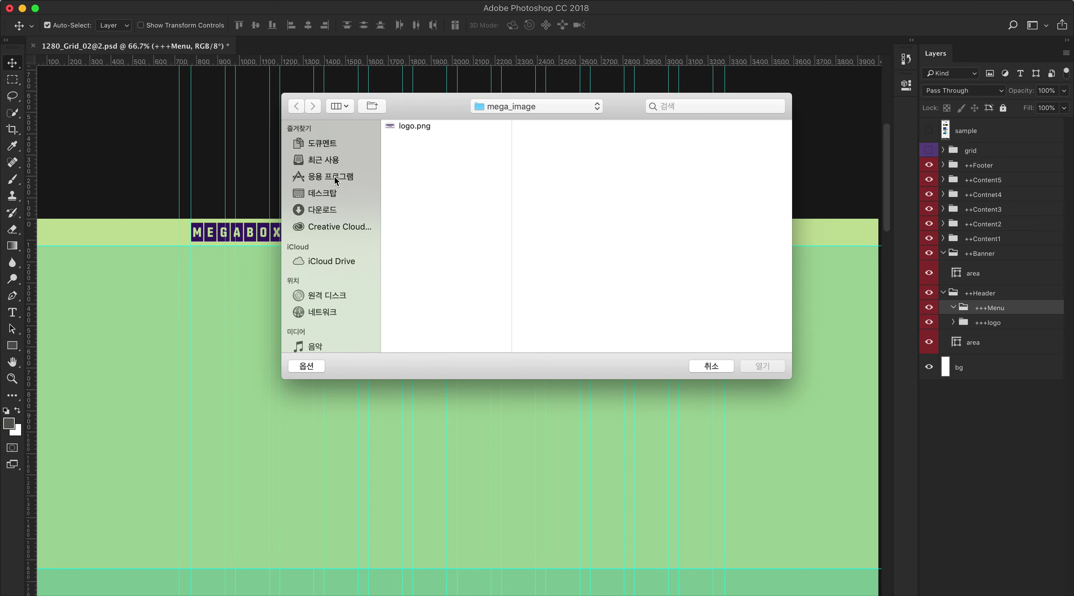
click(528, 107)
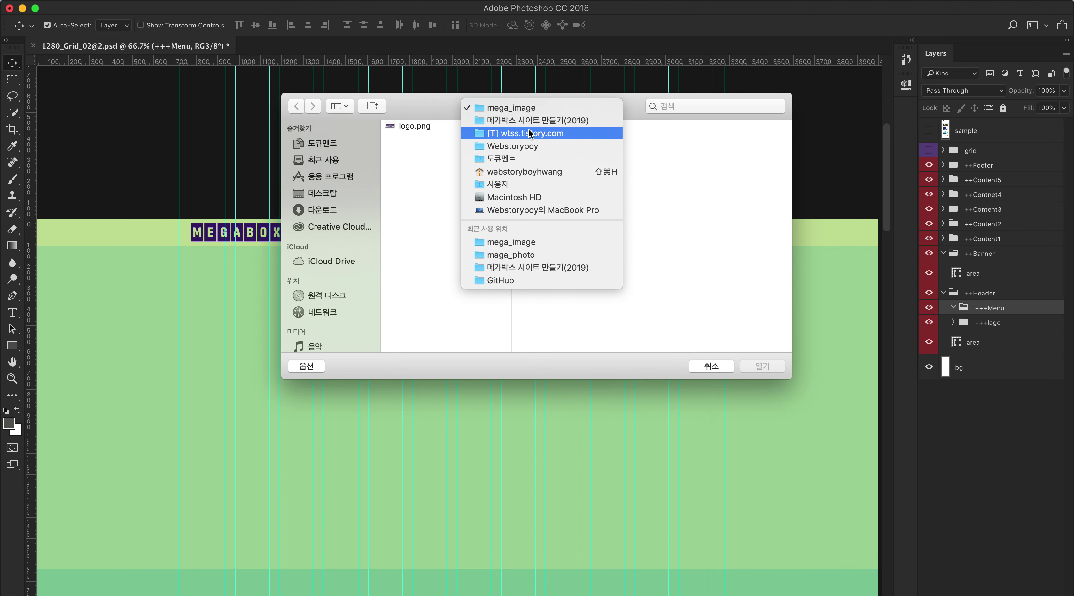
click(526, 121)
click(691, 127)
click(698, 183)
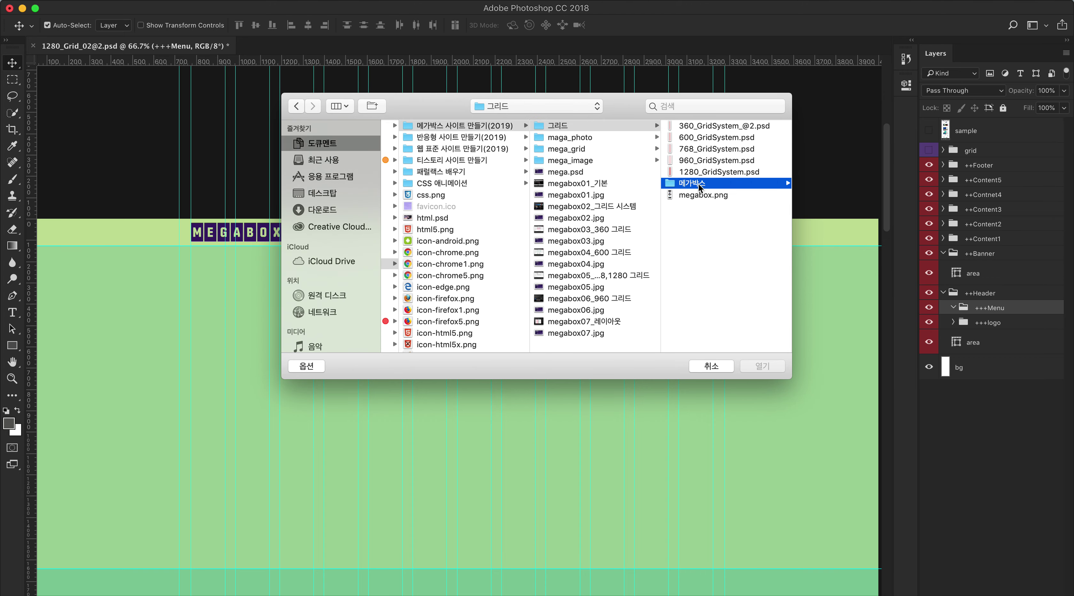
click(714, 205)
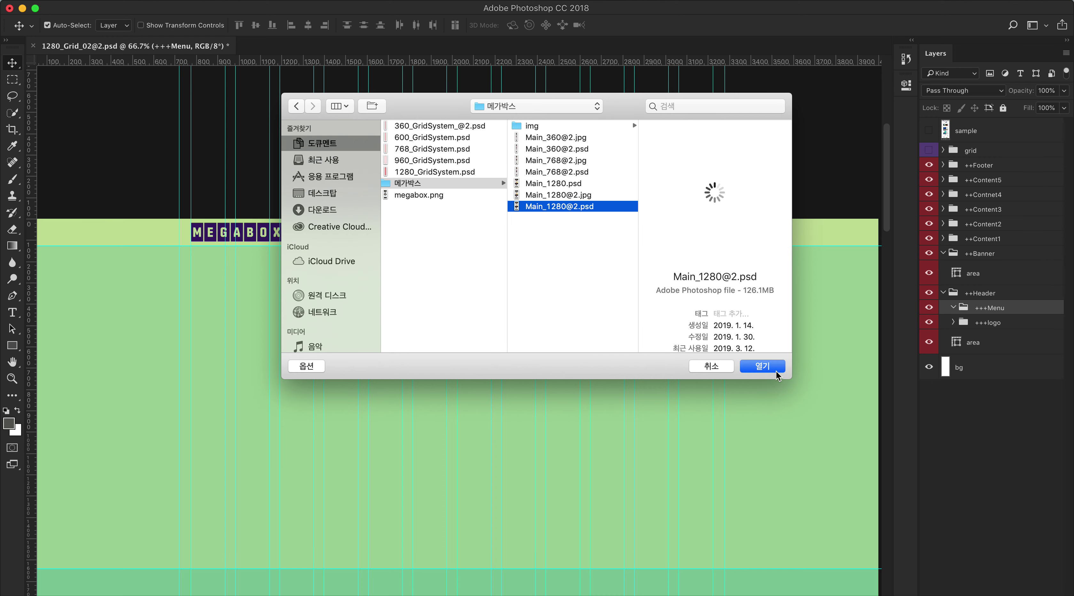
click(764, 366)
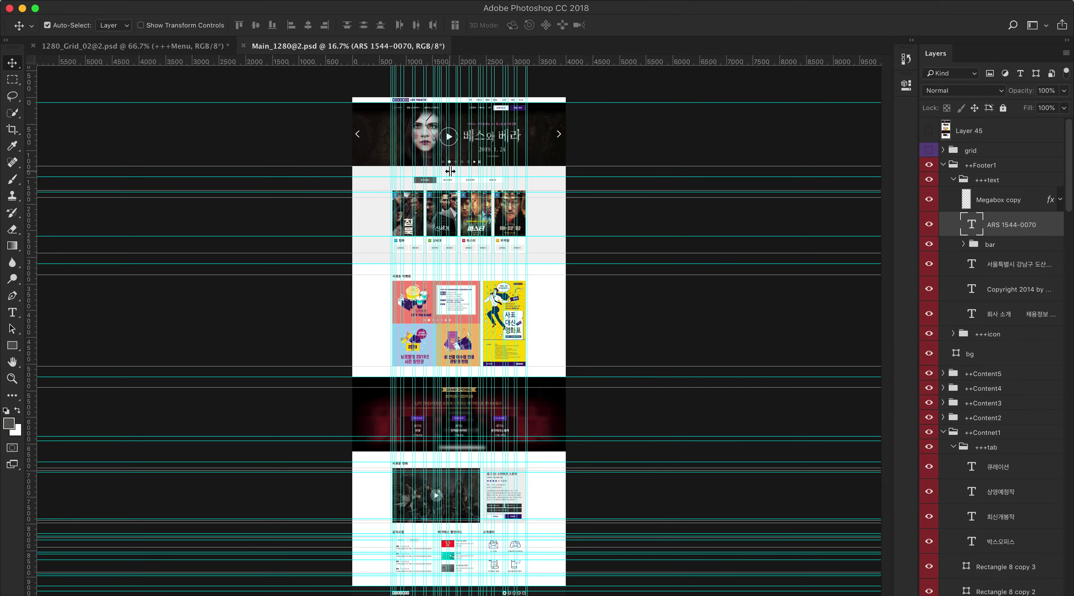
scroll(450, 171, up, 5)
scroll(513, 426, up, 6)
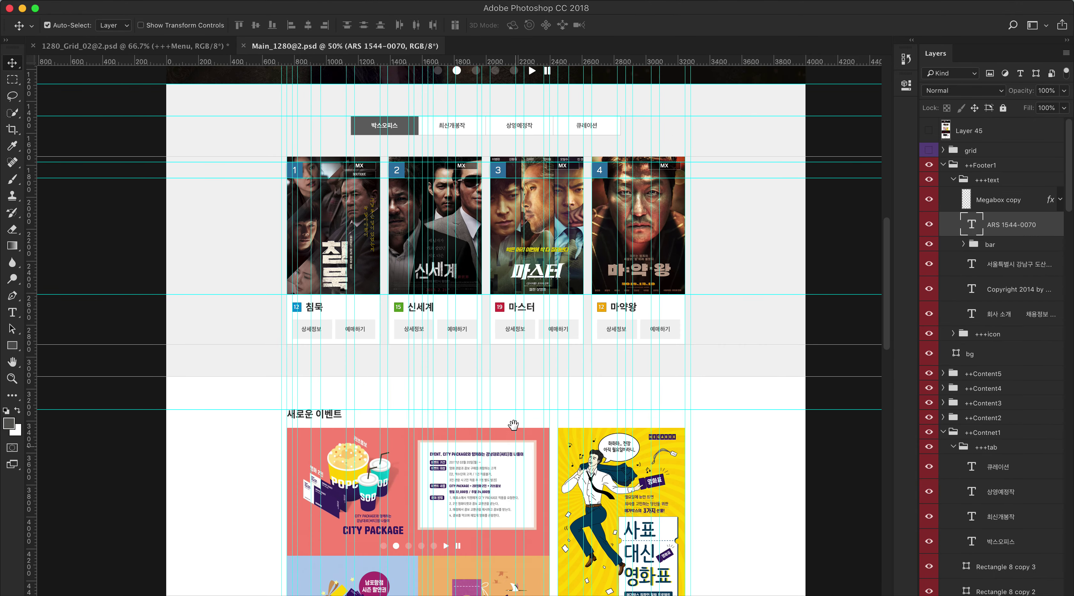
scroll(484, 355, up, 3)
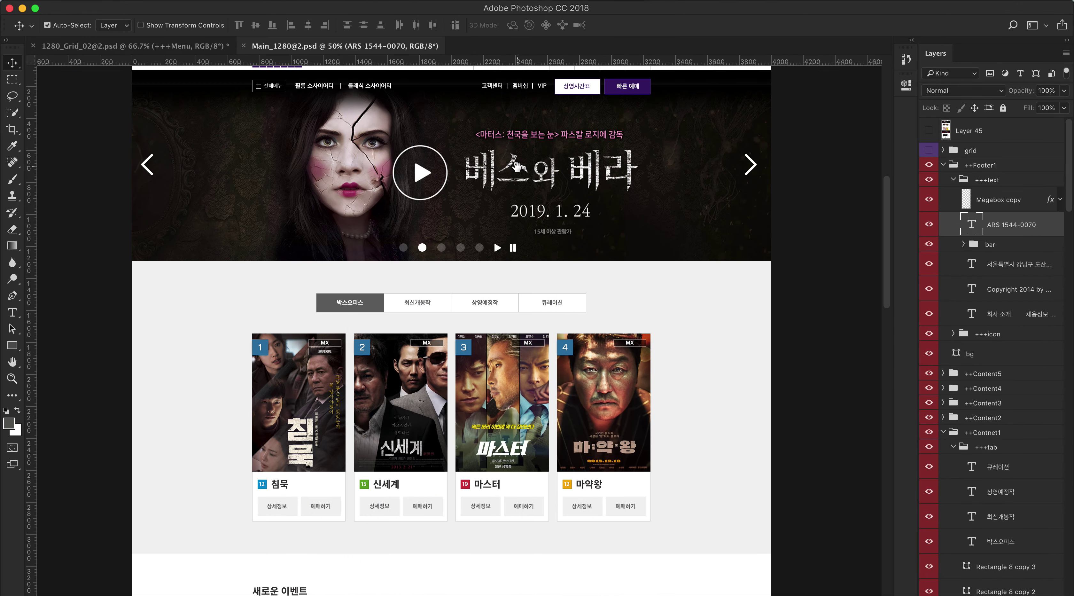
scroll(539, 277, up, 4)
scroll(539, 277, up, 4)
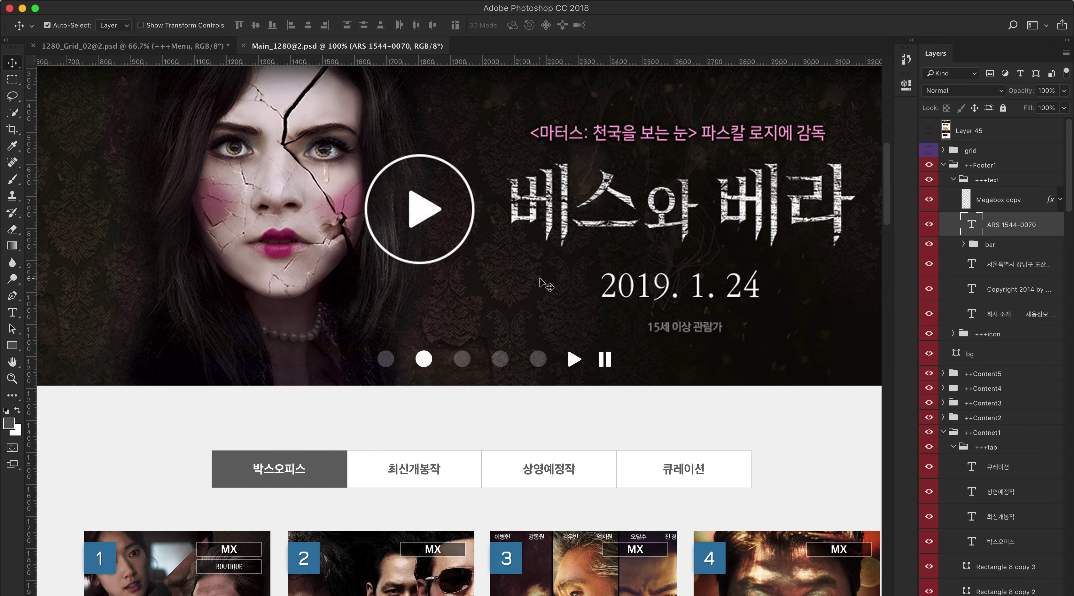
scroll(558, 408, up, 1)
scroll(618, 251, right, 2)
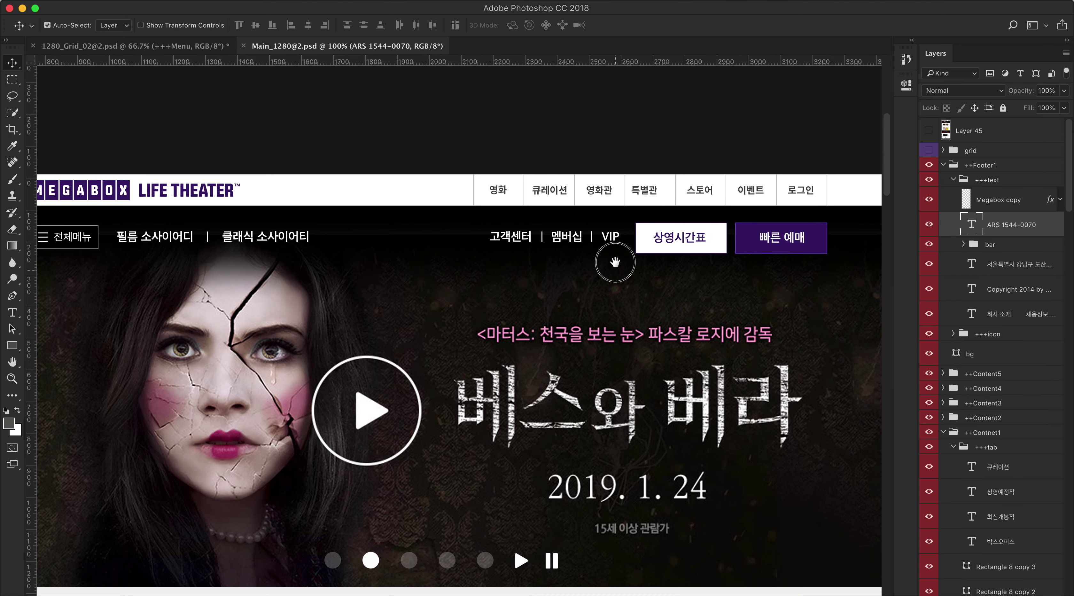
scroll(449, 206, down, 1)
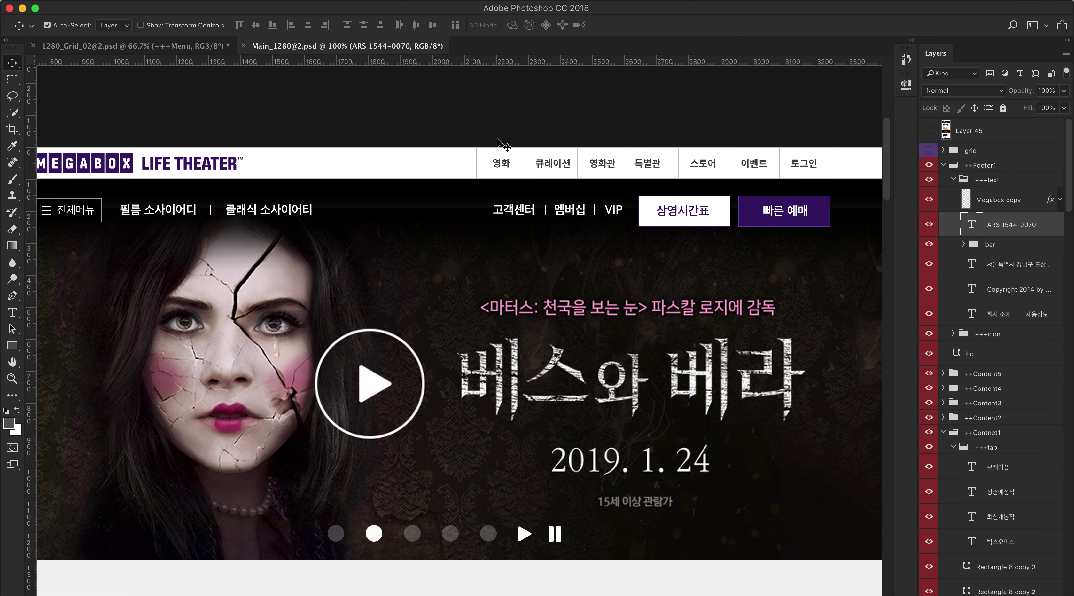
click(182, 47)
drag(432, 163, 376, 247)
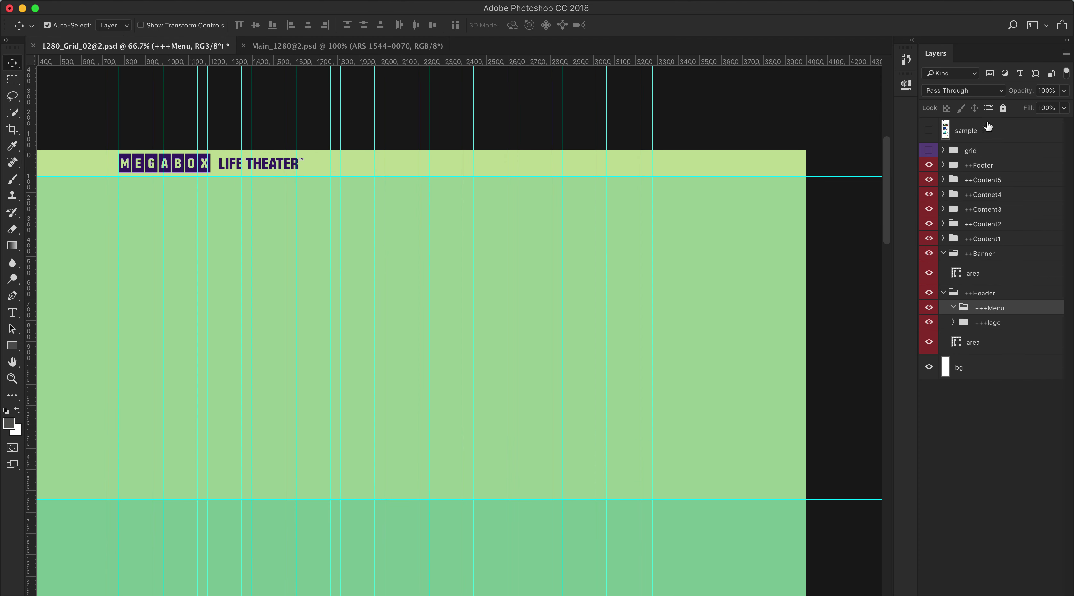
click(929, 132)
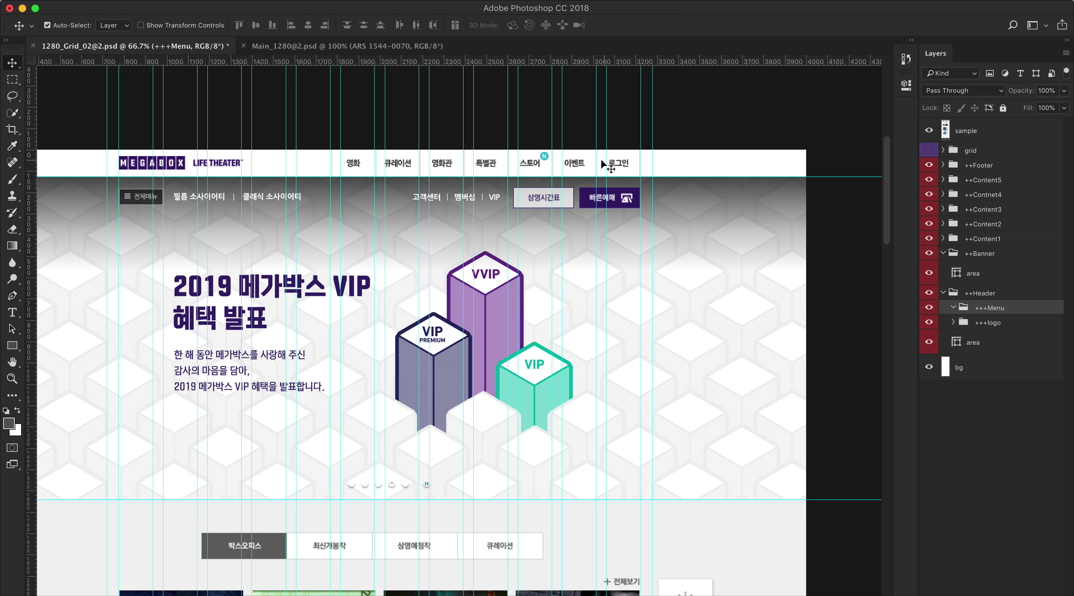
key(u)
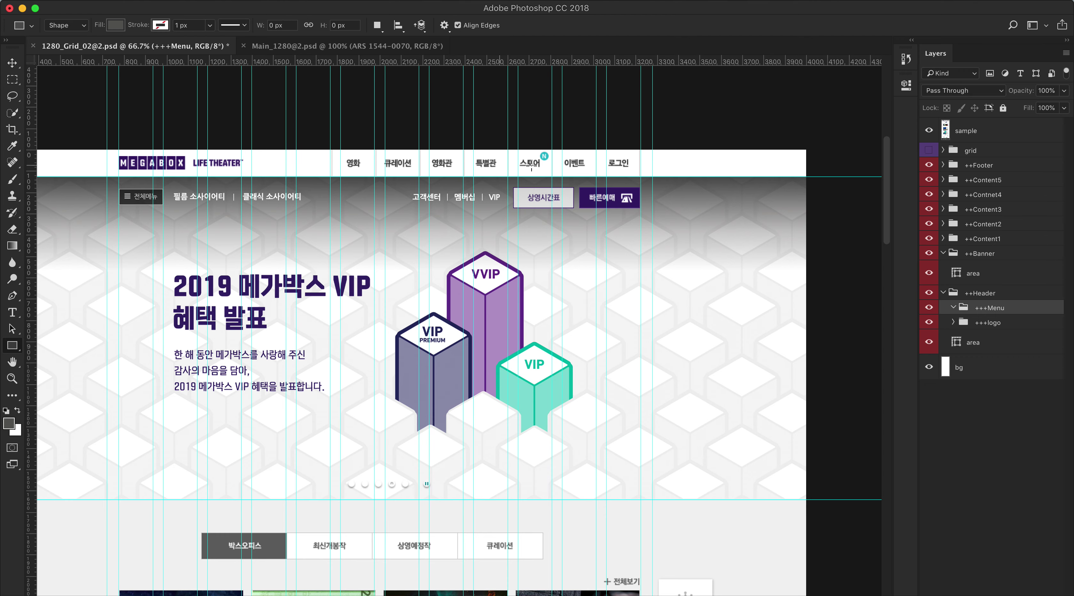
drag(597, 150, 638, 175)
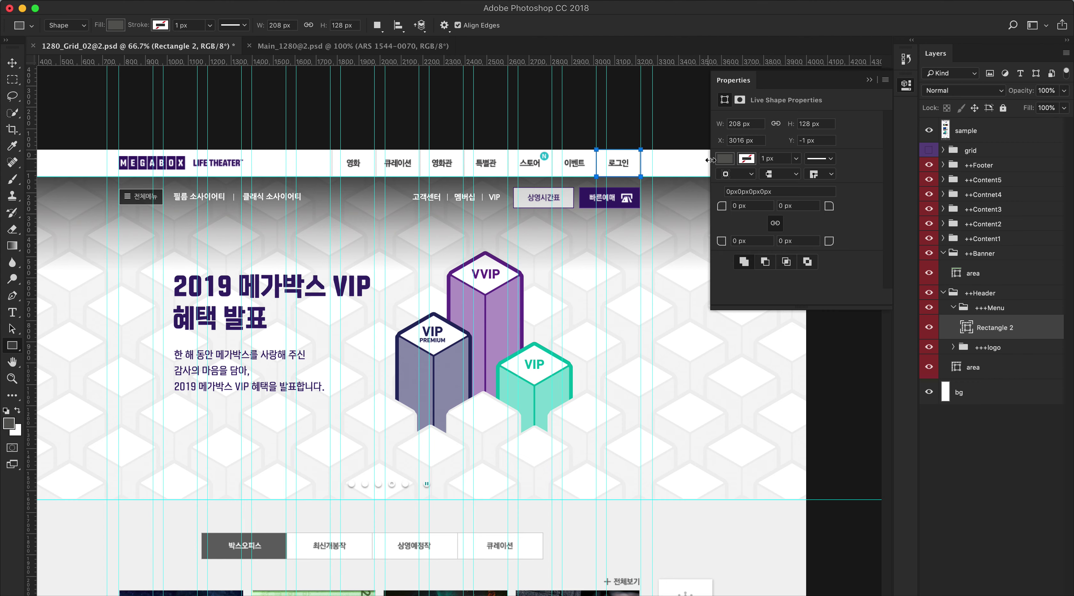
- Fill the new rectangle with purple, then hide the sample layer and the guides
click(725, 159)
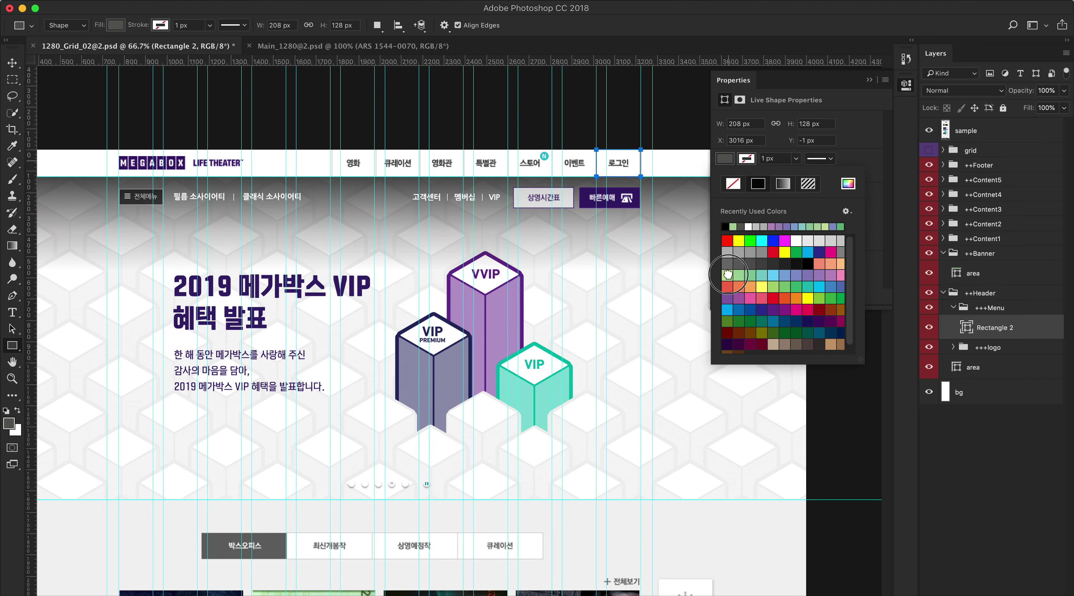
click(729, 274)
click(738, 297)
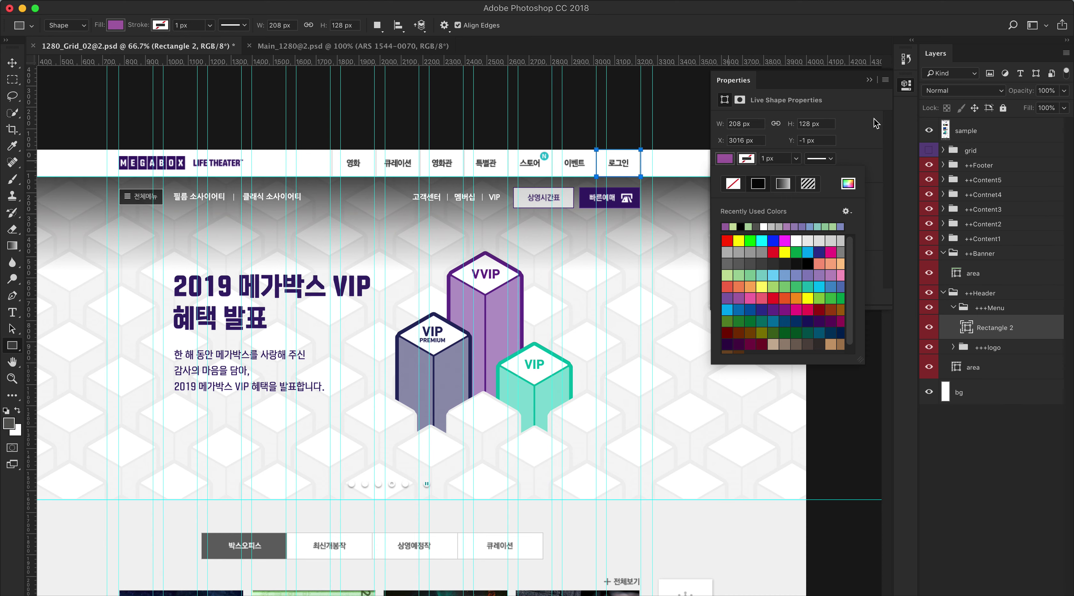
click(868, 80)
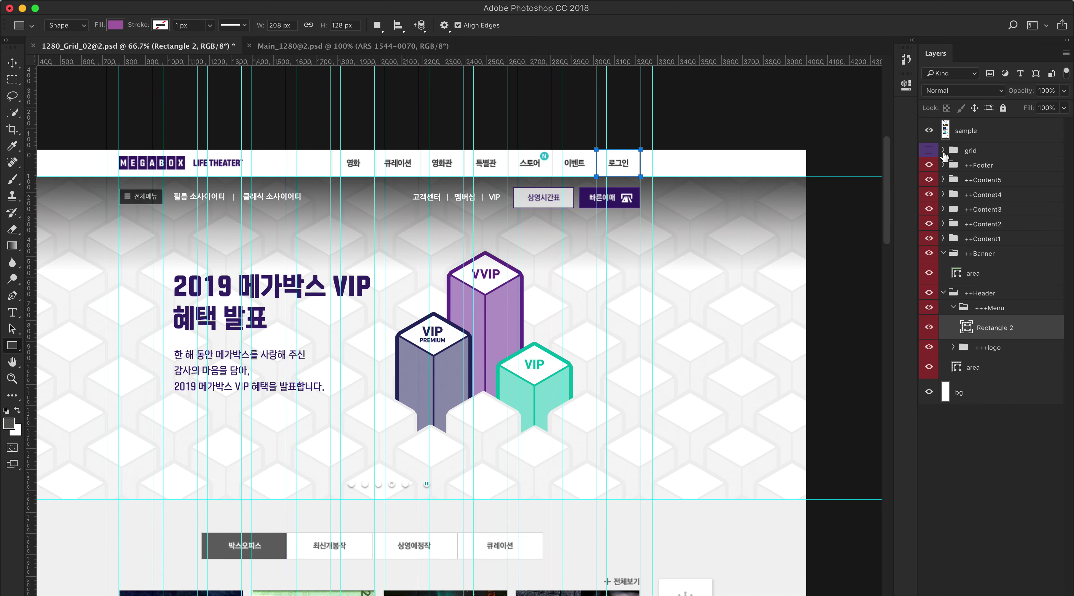
click(929, 131)
key(super+semicolon)
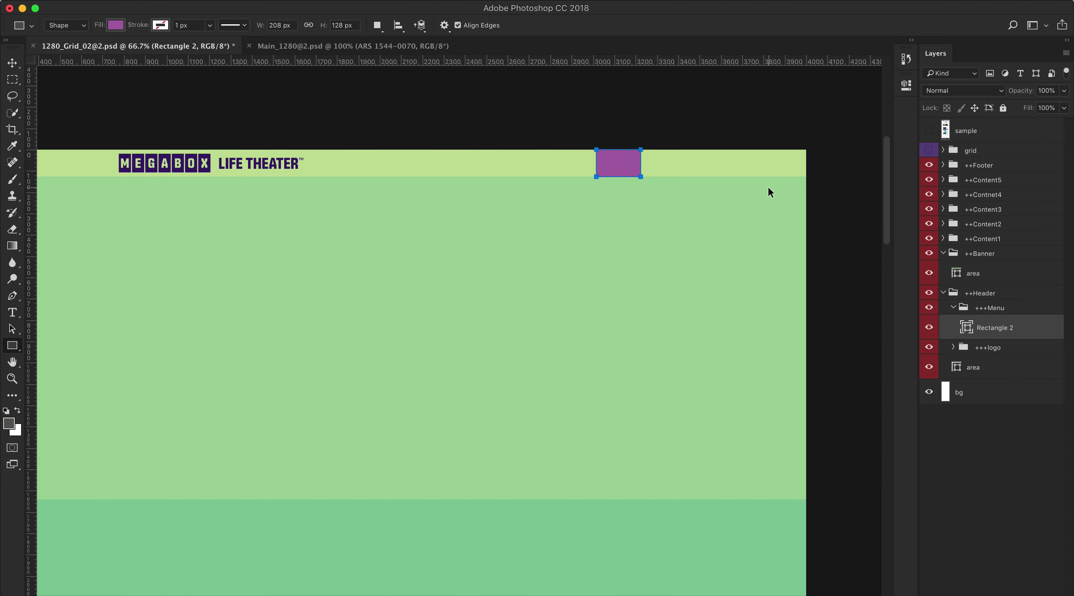
- Compare the purple rectangle with the sample's menu cells and inspect its edges at 200%
key(super+equal)
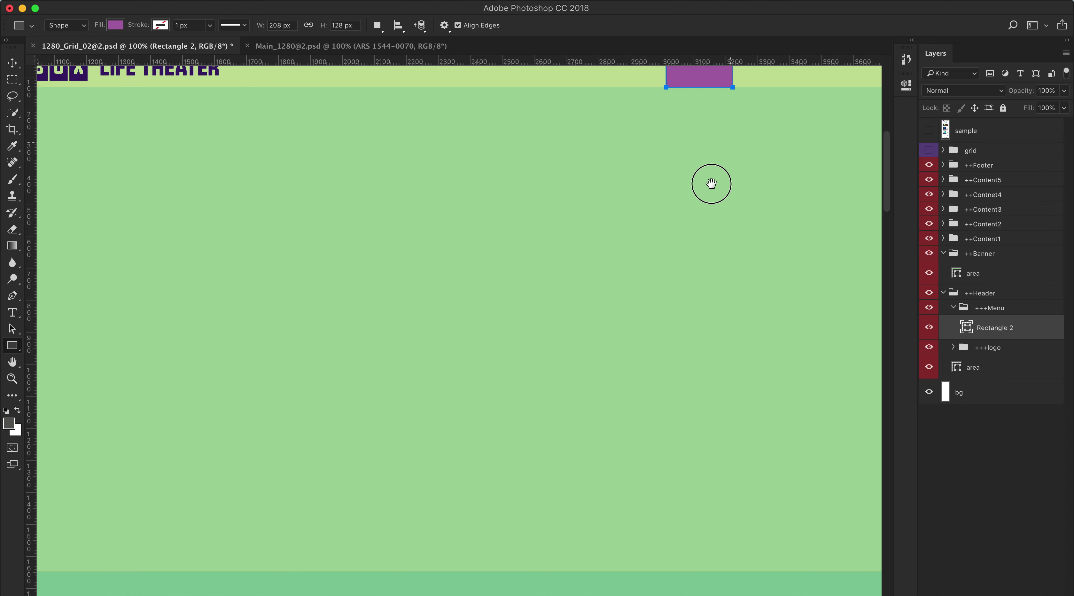
drag(719, 163, 679, 237)
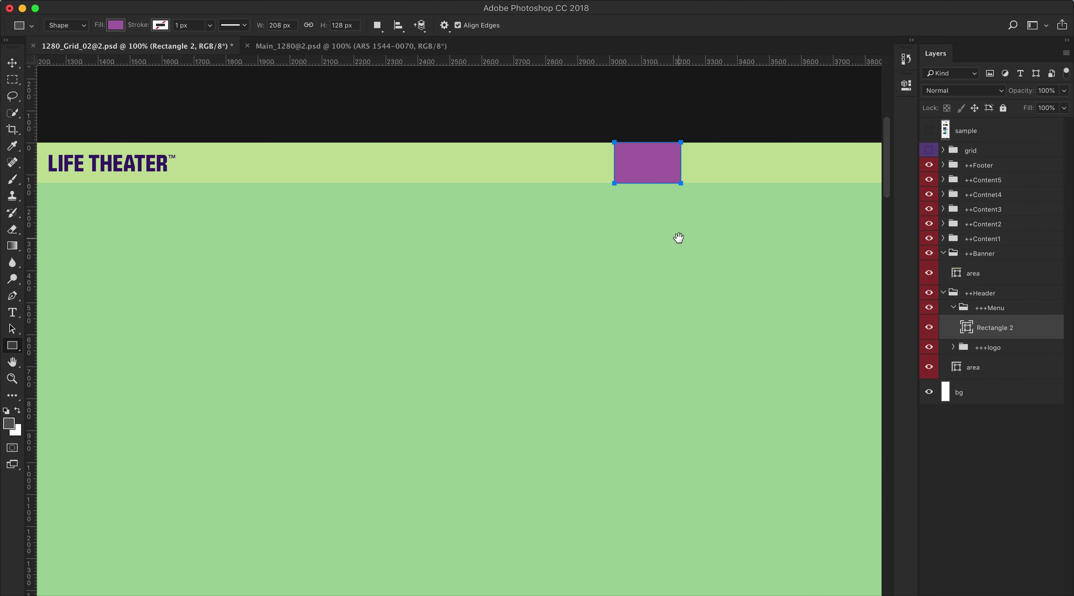
click(929, 131)
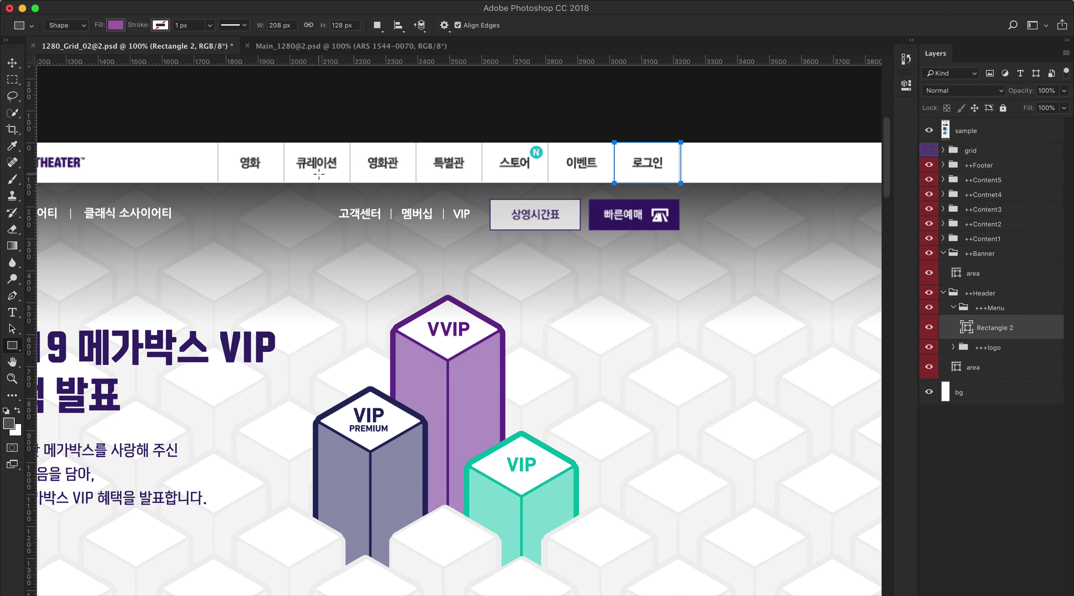
click(929, 130)
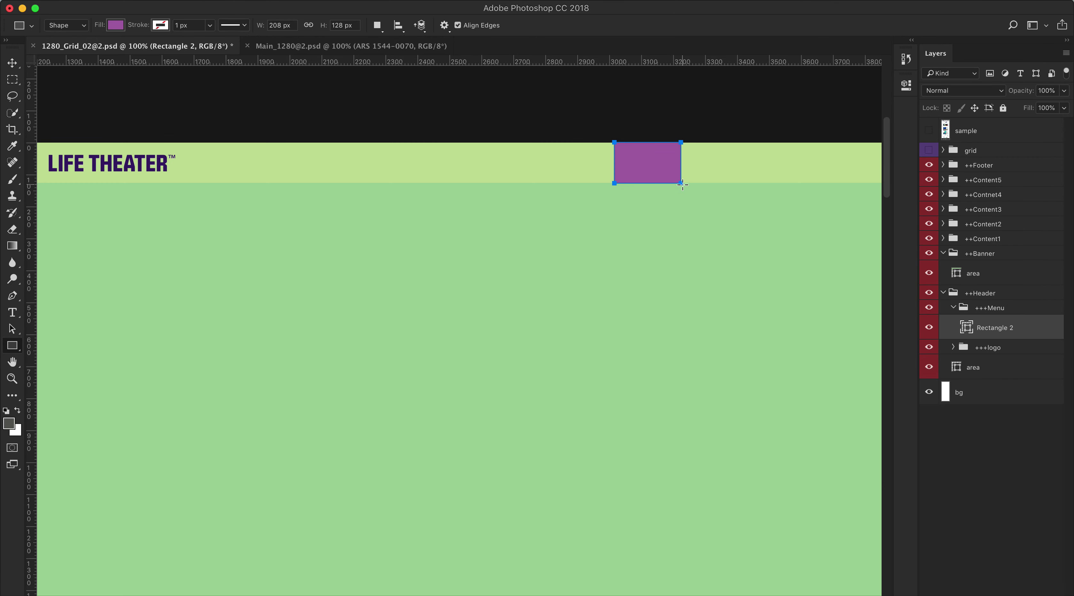
key(super+equal)
drag(720, 153, 546, 336)
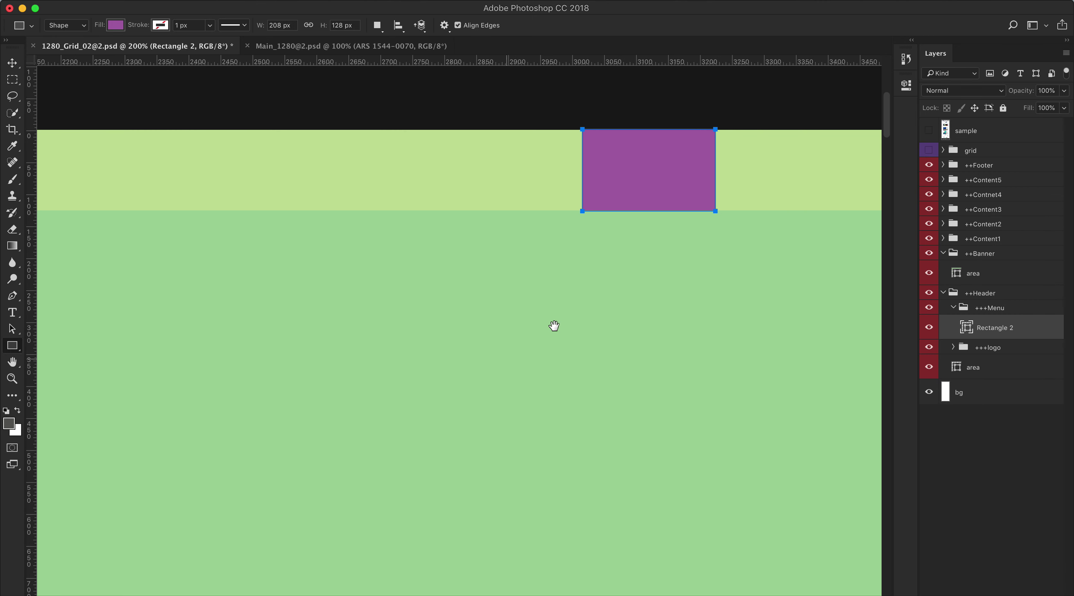
drag(594, 295, 587, 300)
key(v)
click(628, 195)
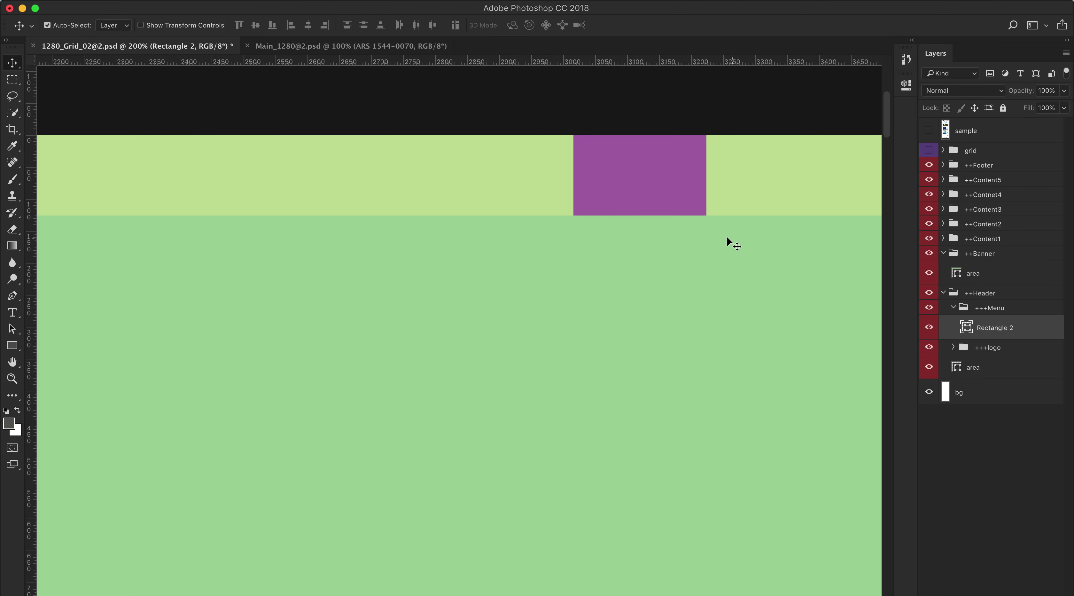
click(331, 49)
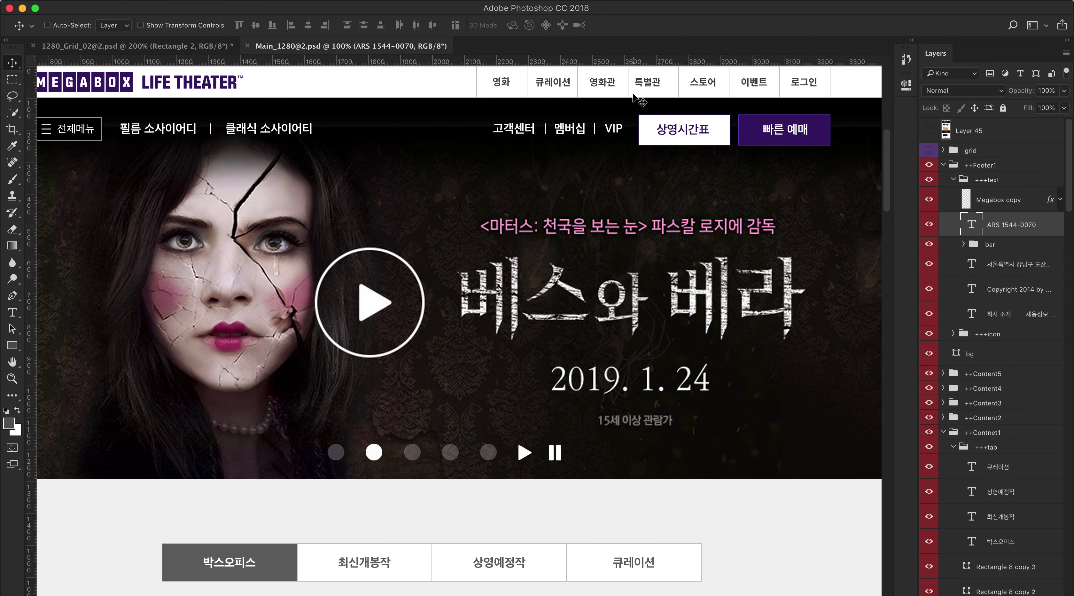
key(super+equal)
key(super+equal)
scroll(560, 361, up, 10)
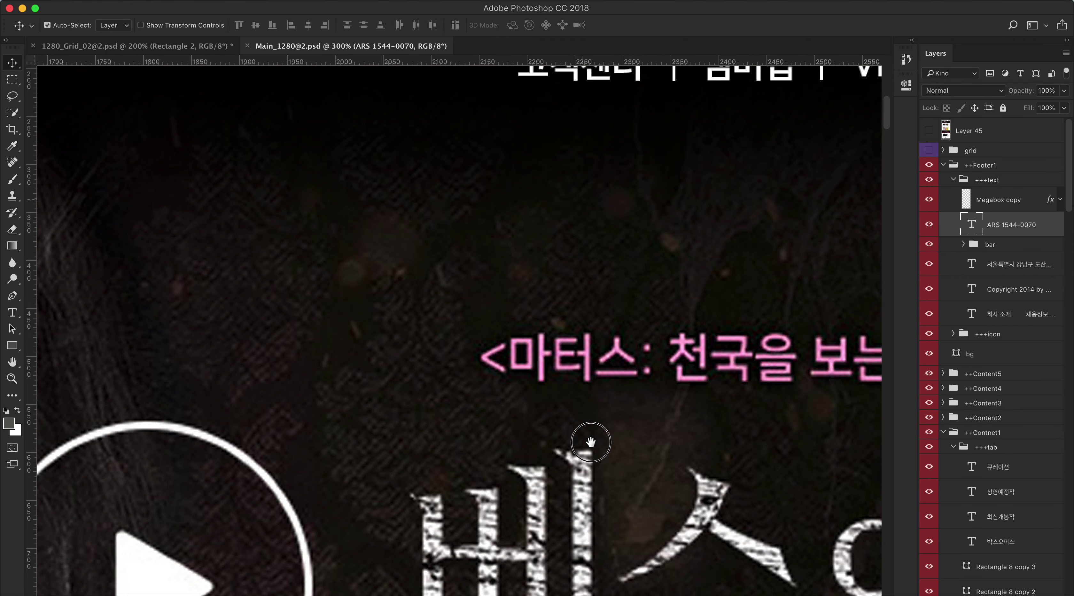
key(i)
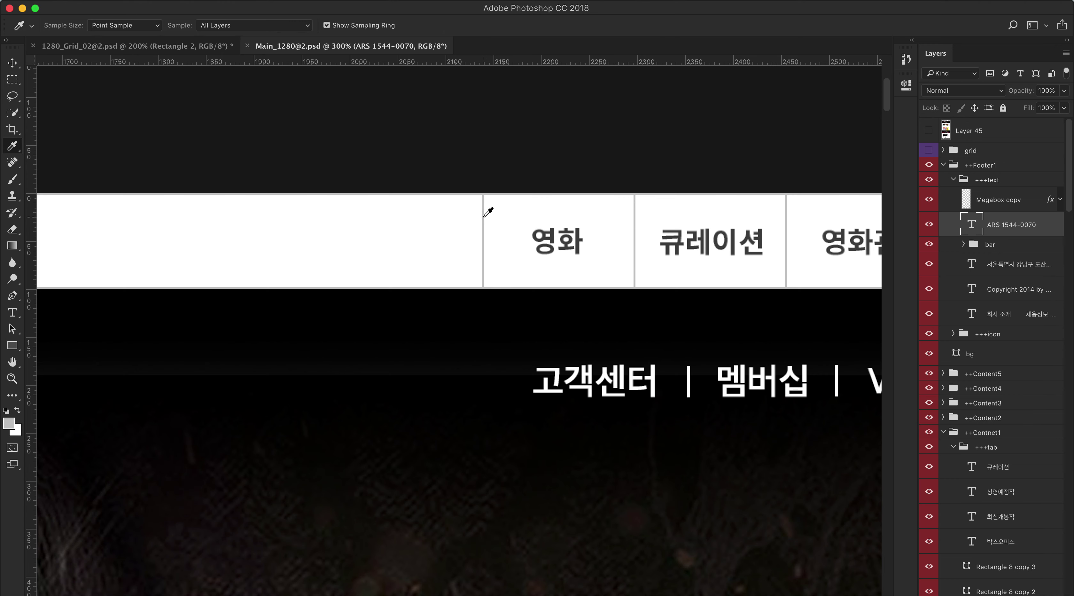
click(8, 423)
click(659, 233)
click(202, 47)
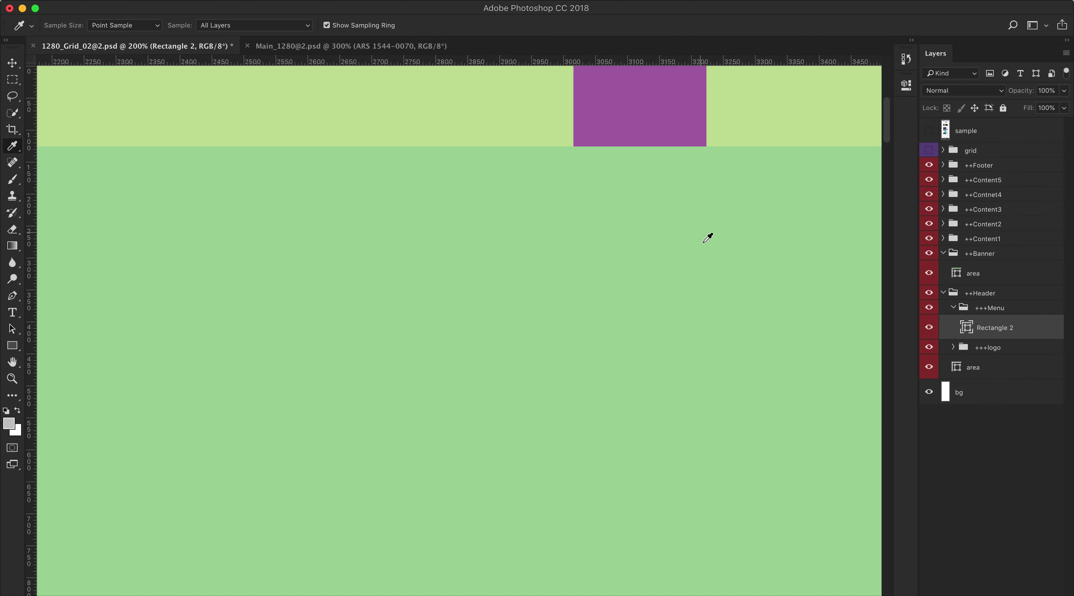
- Give the menu rectangle a 2 px stroke in the color #cccccc
key(v)
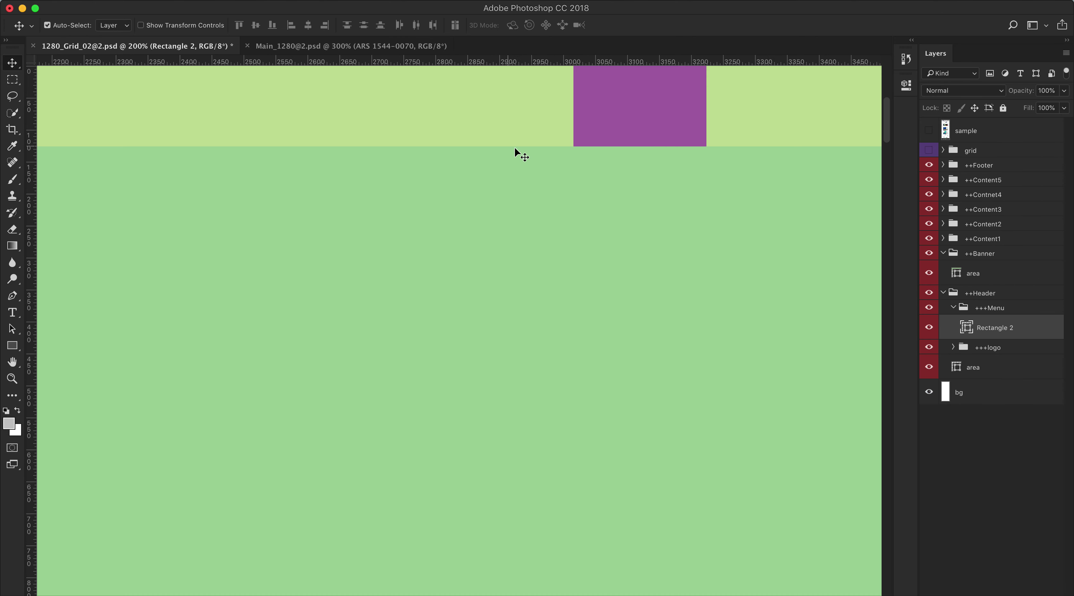
click(10, 346)
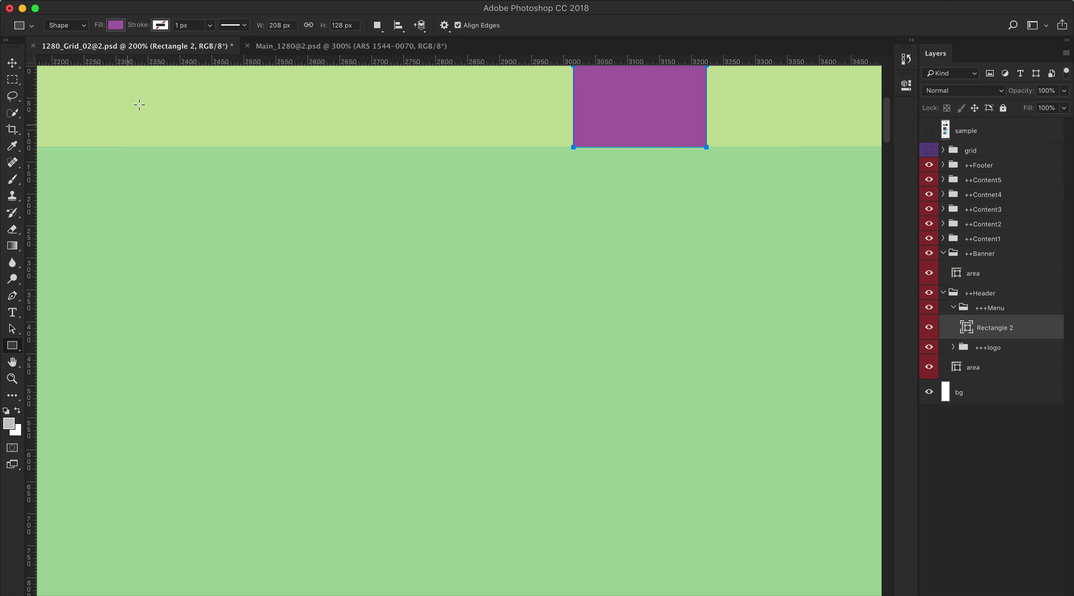
click(210, 26)
click(200, 26)
text(2)
key(Return)
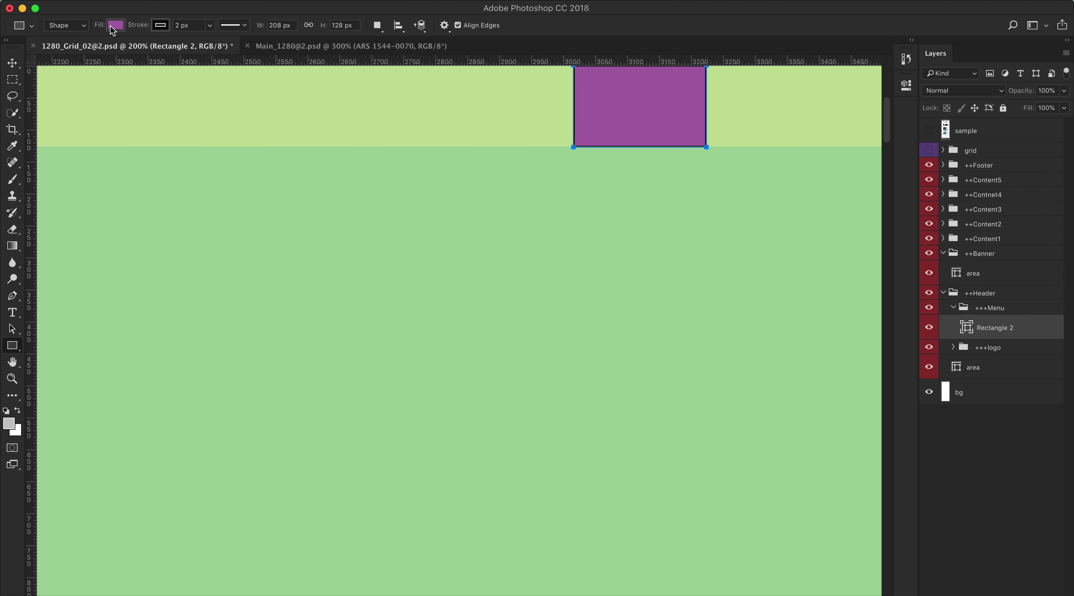
click(161, 25)
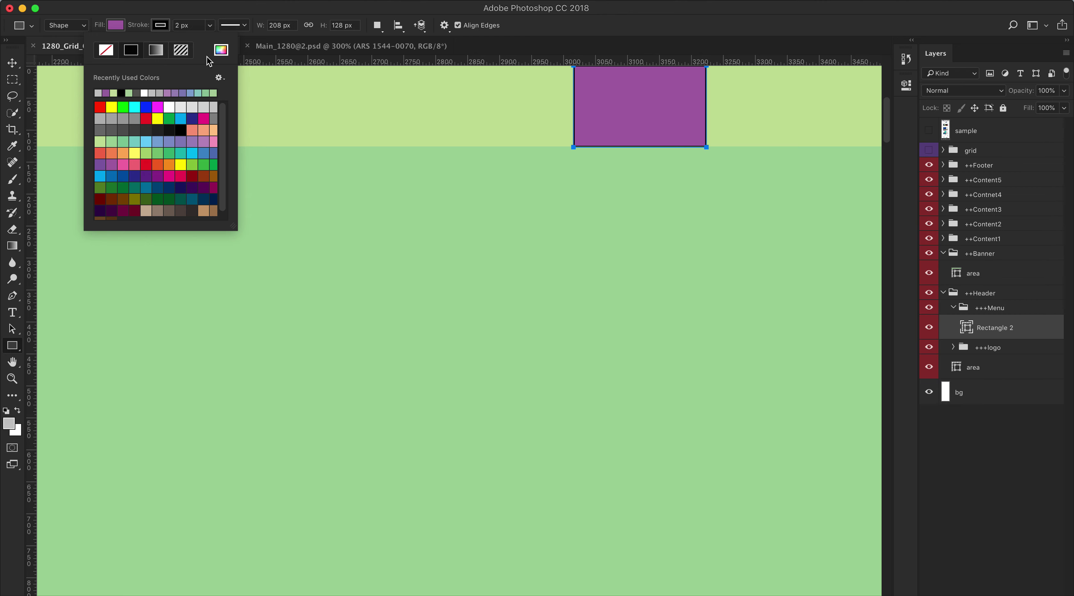
click(221, 49)
text(cccccc)
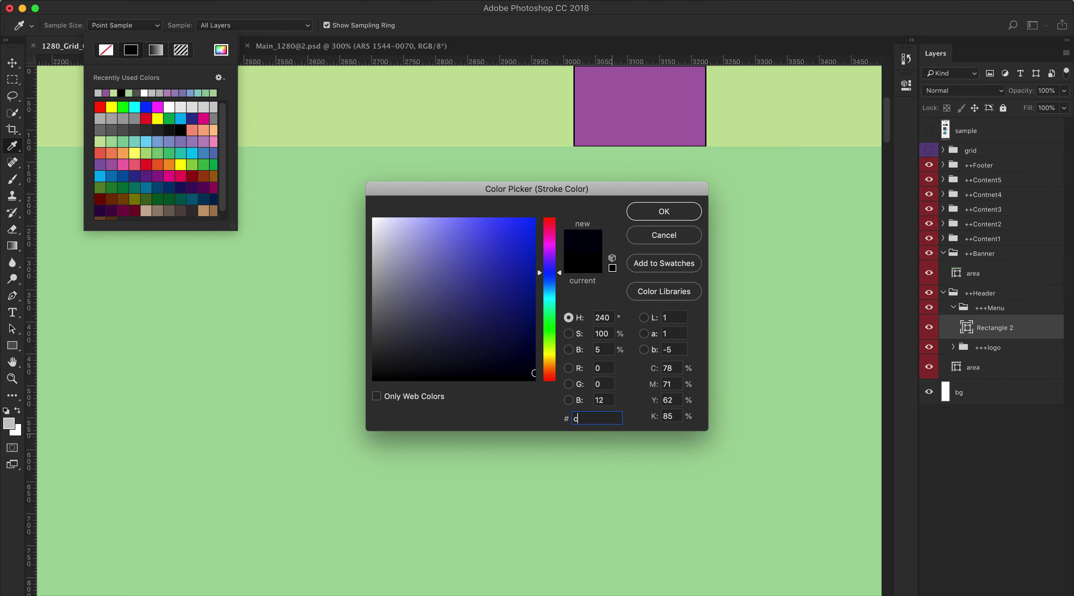
key(Return)
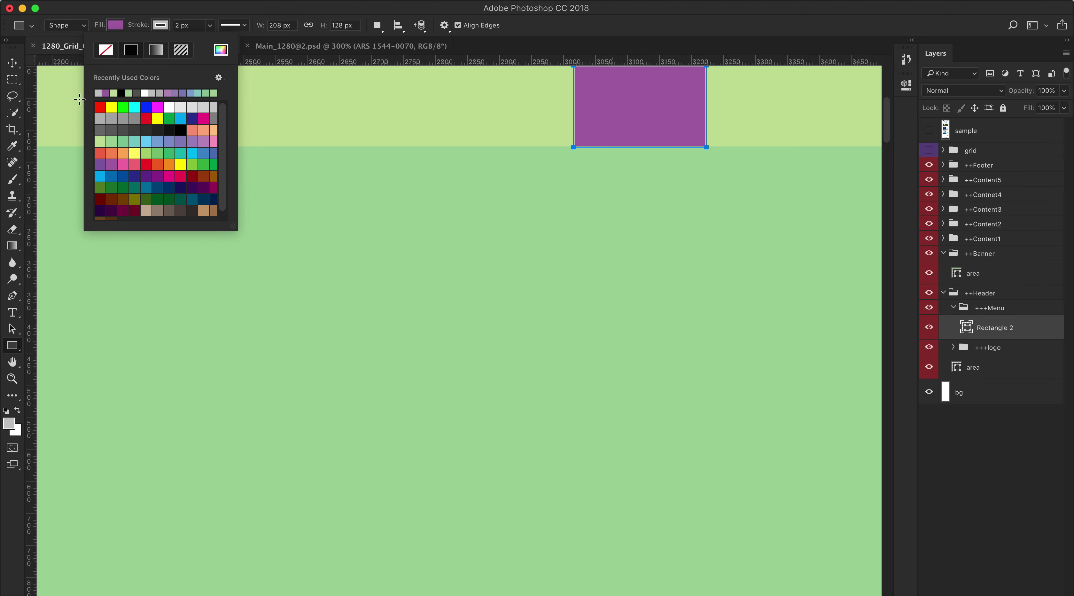
- Change the menu rectangle's fill to white and reselect it for moving
click(120, 27)
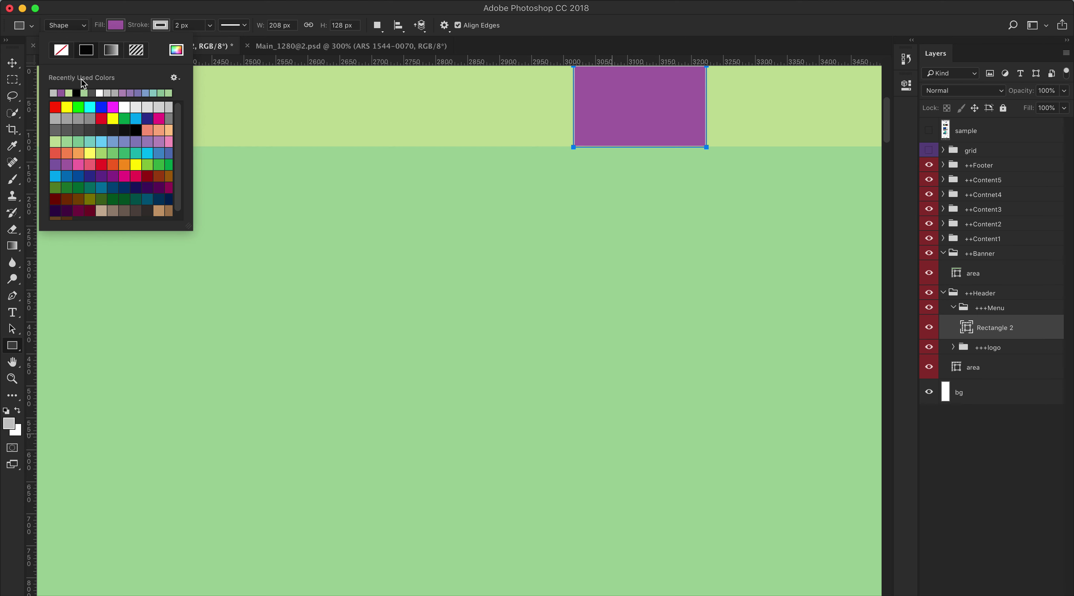
click(100, 92)
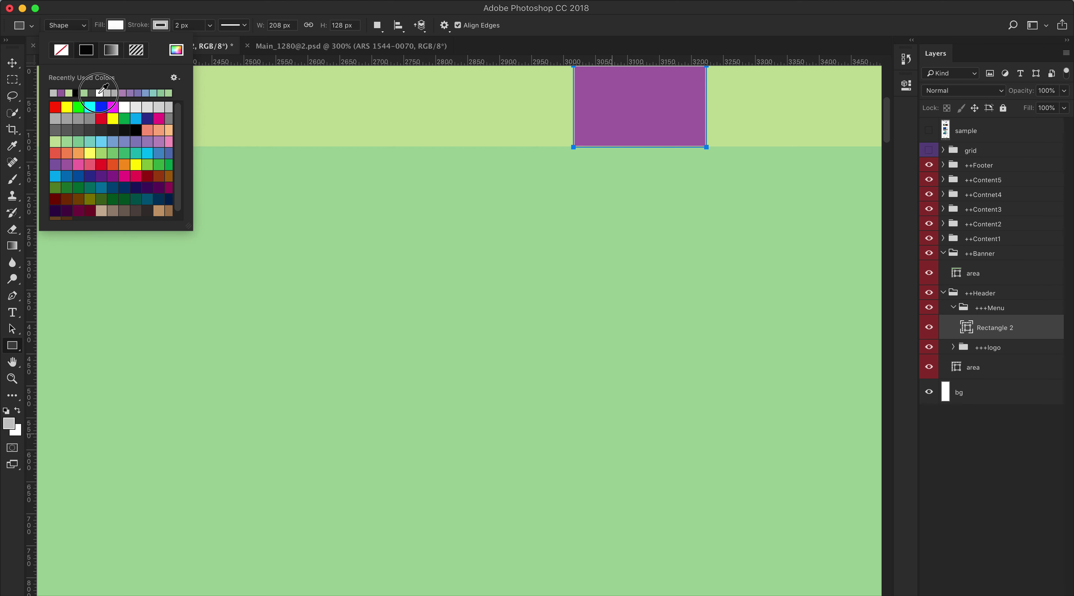
click(560, 27)
drag(497, 184, 536, 272)
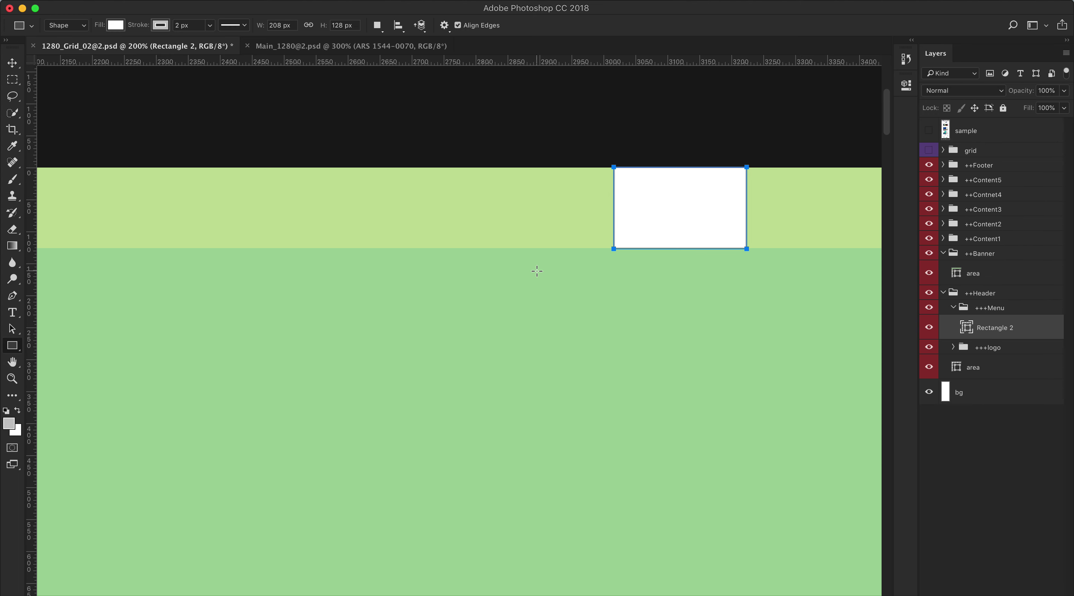
key(v)
click(618, 289)
click(703, 205)
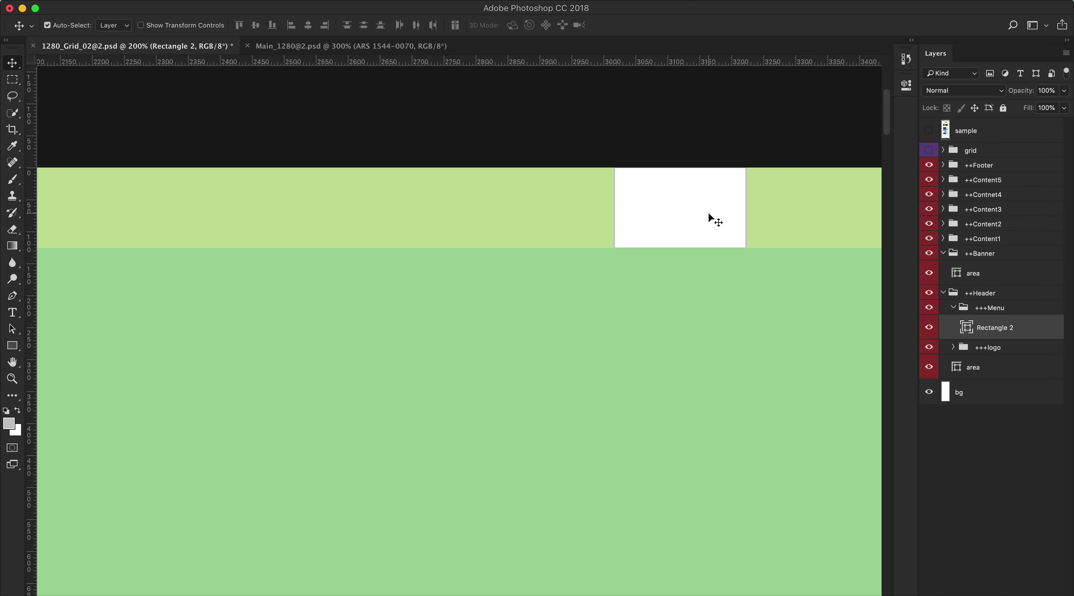
- Duplicate the white menu cell toward the logo and nudge the copy until the adjoining borders overlap as one line
drag(708, 213, 578, 215)
key(Right)
key(Right)
key(Right)
key(Left)
key(Left)
key(Left)
key(Left)
key(Right)
key(Right)
key(Right)
- Duplicate the second menu cell toward the logo and nudge this third cell so its border coincides with its neighbor's
drag(576, 210, 456, 211)
key(Right)
key(Right)
key(Right)
key(Right)
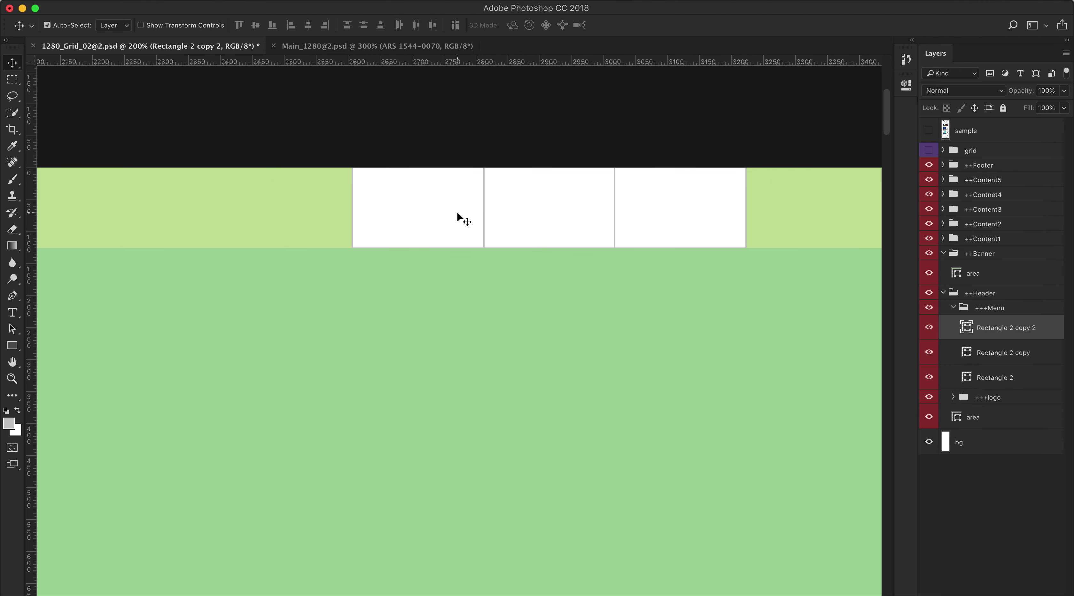
key(Left)
key(Left)
key(Left)
key(Left)
key(Left)
key(Right)
key(Right)
- Add three more copies of the menu cell toward the logo, extending the row to six adjoining cells
drag(431, 214, 333, 216)
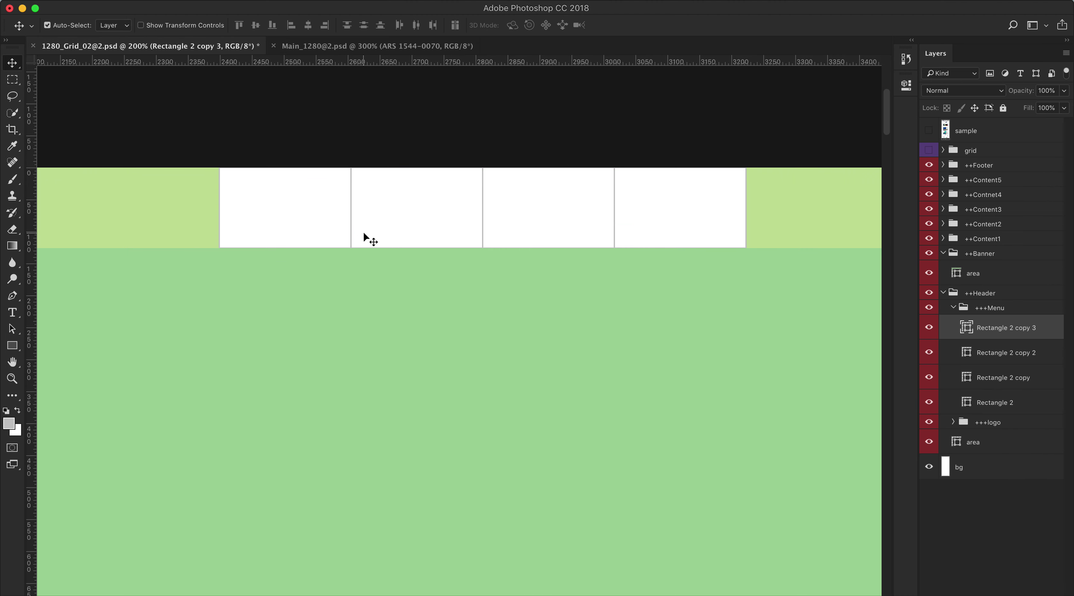
scroll(295, 242, left, 5)
drag(480, 236, 380, 243)
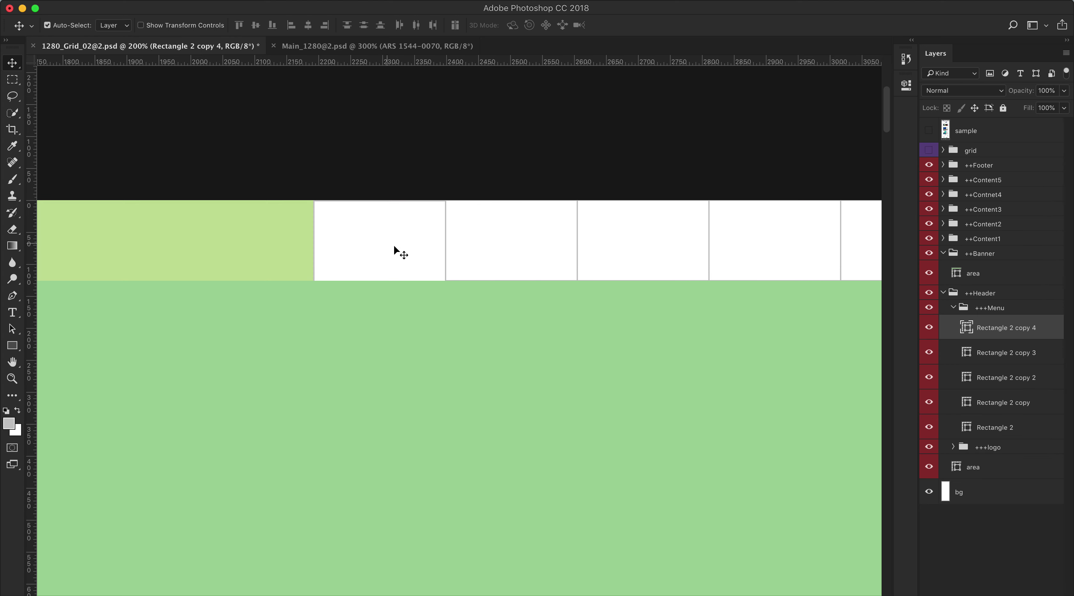
key(super+z)
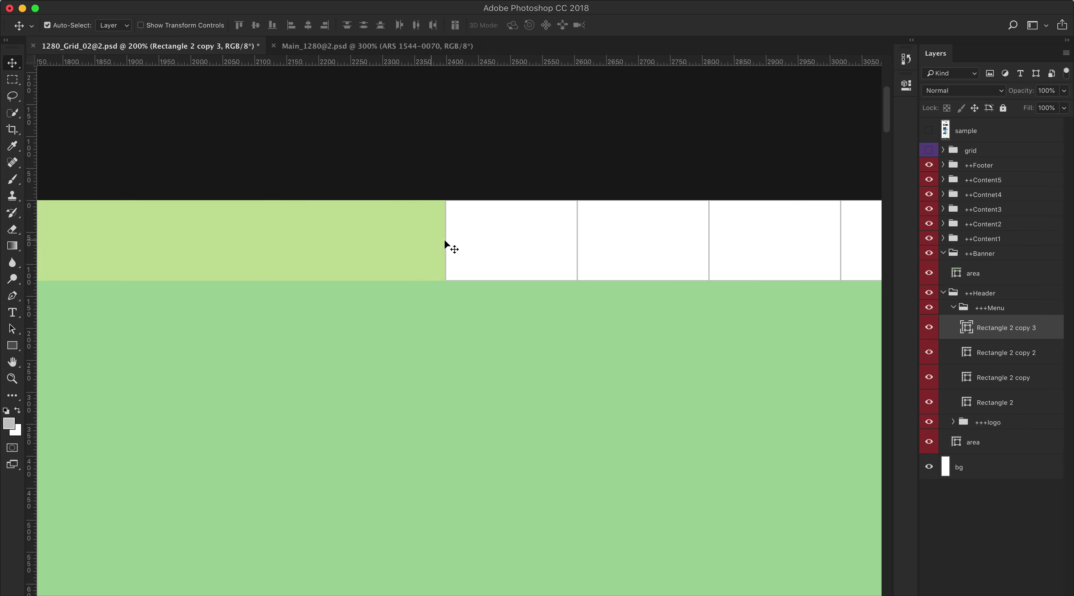
drag(493, 239, 280, 239)
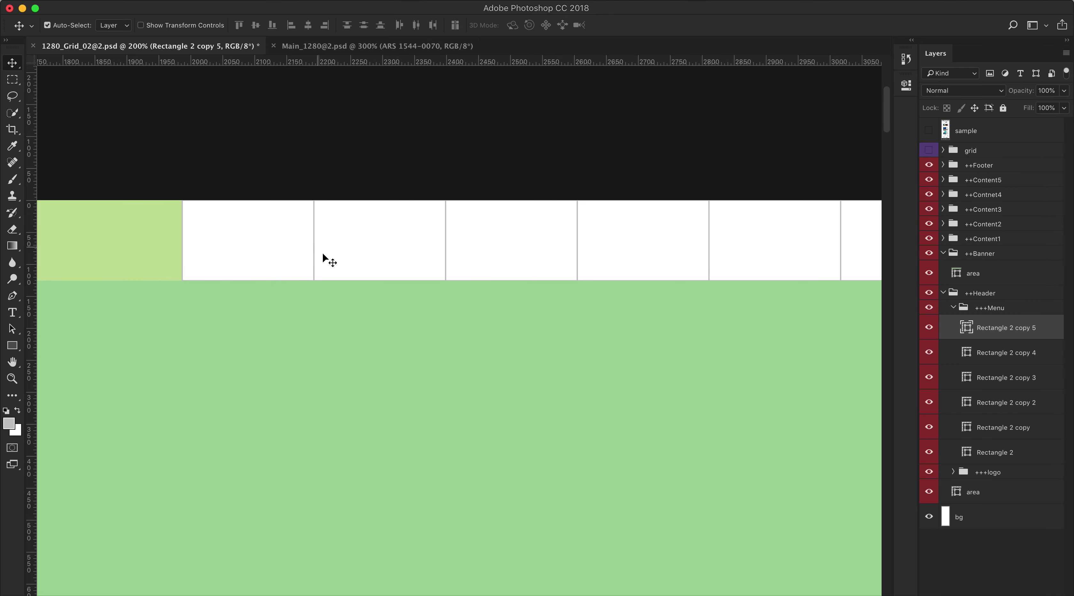
- Duplicate the cell nearest the logo once more as the seventh menu cell and keep the copy selected
drag(339, 312, 425, 332)
drag(360, 263, 227, 265)
click(393, 334)
click(256, 263)
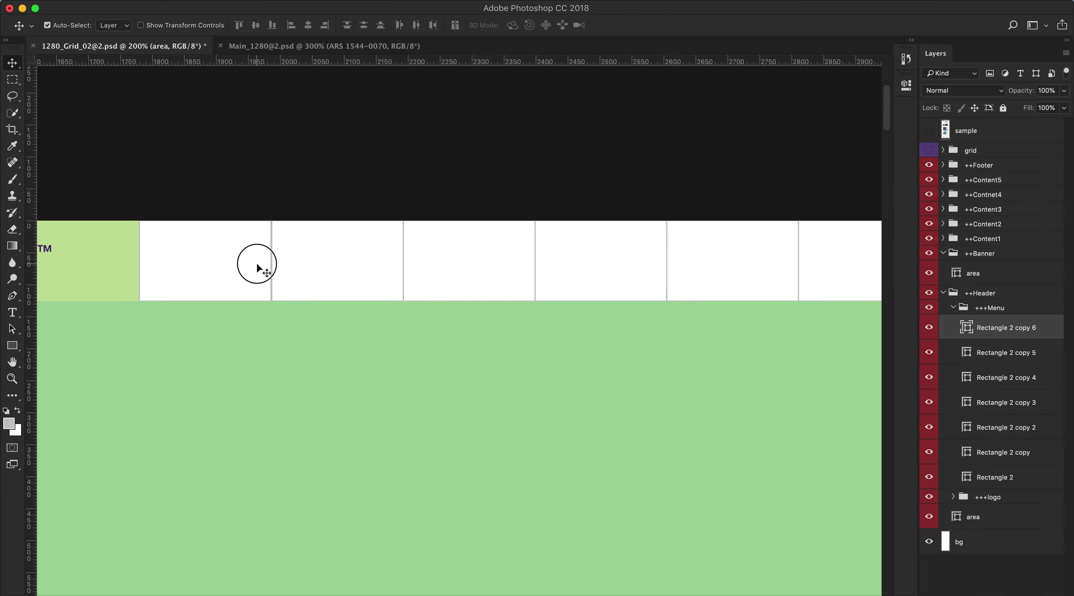
- Show the guides and compare the finished seven-cell menu row with the sample layer
key(super+minus)
key(super+minus)
key(super+minus)
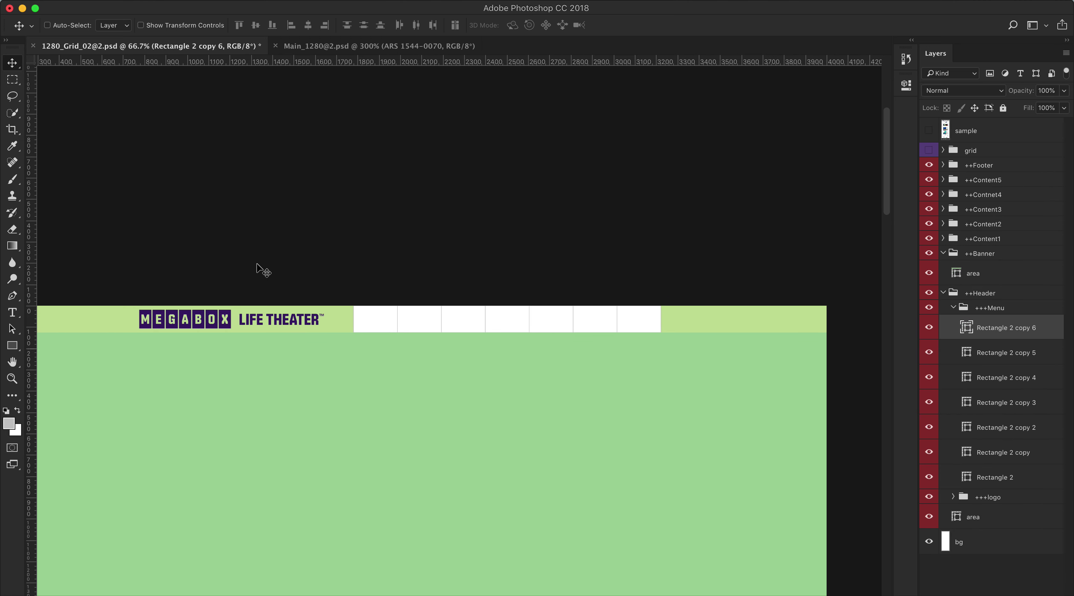
drag(388, 407, 434, 350)
key(super+semicolon)
click(929, 131)
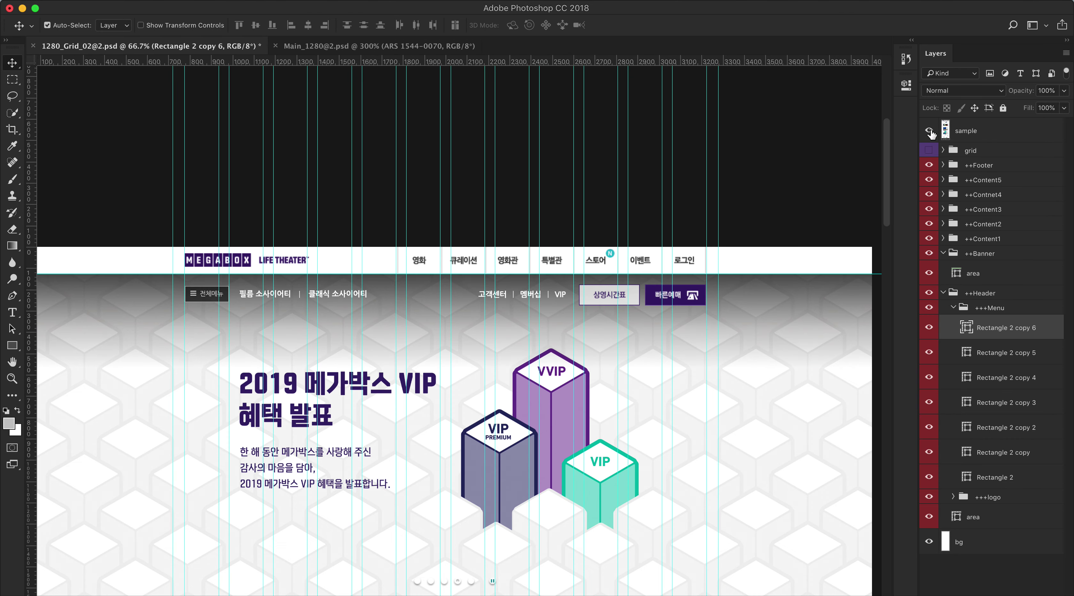
click(930, 132)
key(super+plus)
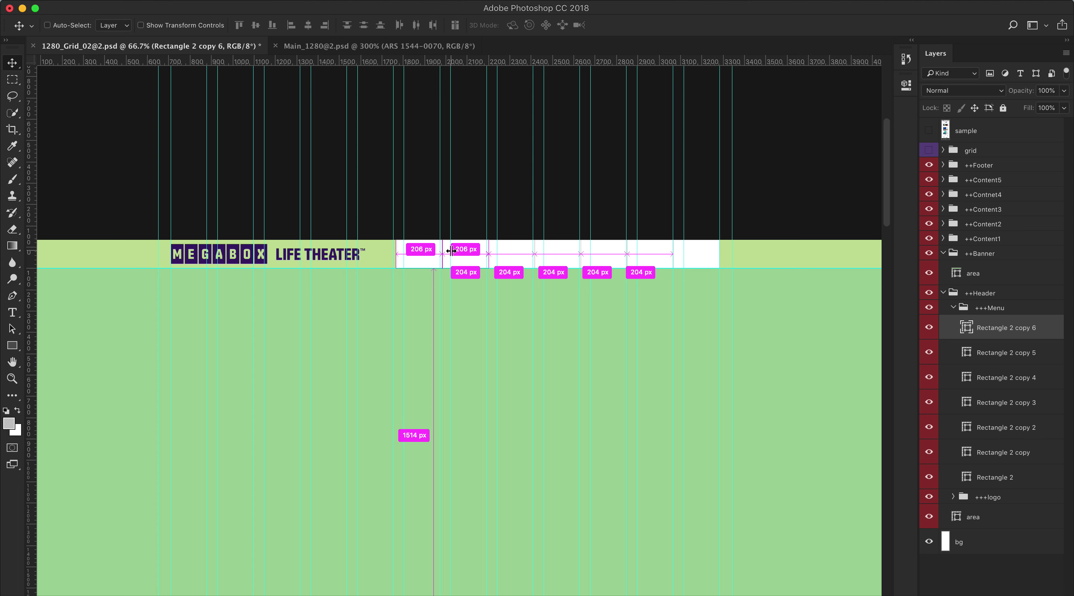
- Scale the MEGABOX logo down to about 71%, keeping it aligned to the starting guide and vertically centered in the header
alt+click(628, 309)
super+click(596, 299)
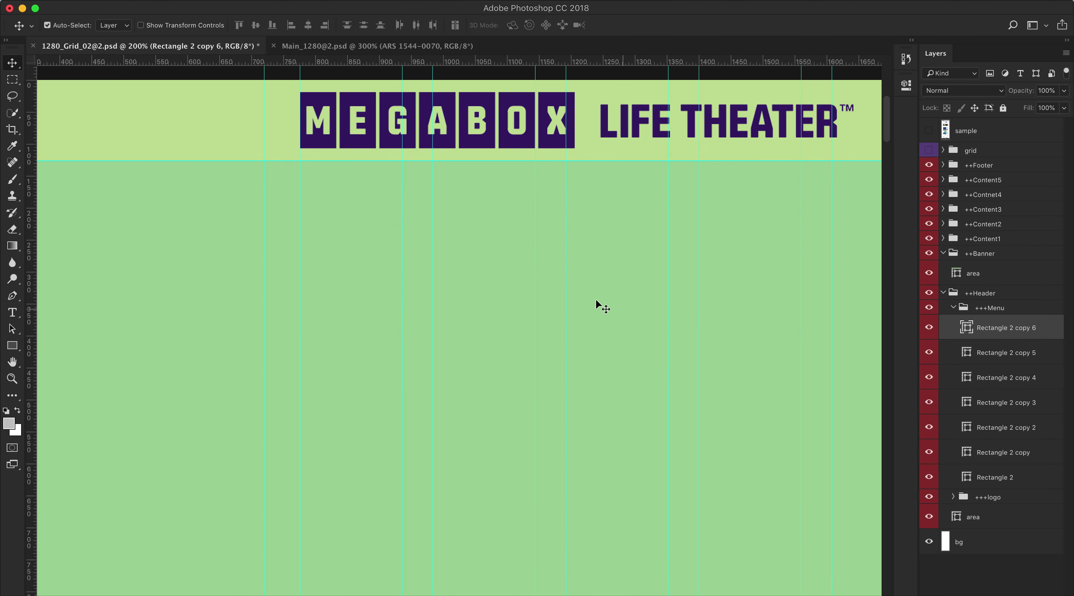
drag(543, 290, 549, 292)
click(557, 197)
key(super+t)
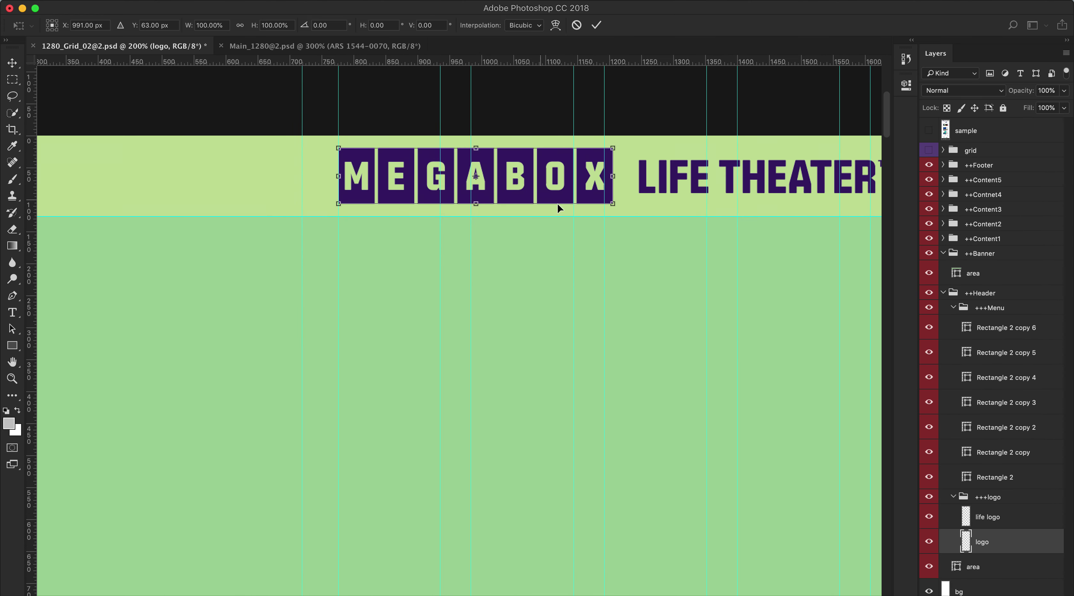
drag(604, 201, 534, 188)
drag(396, 169, 397, 179)
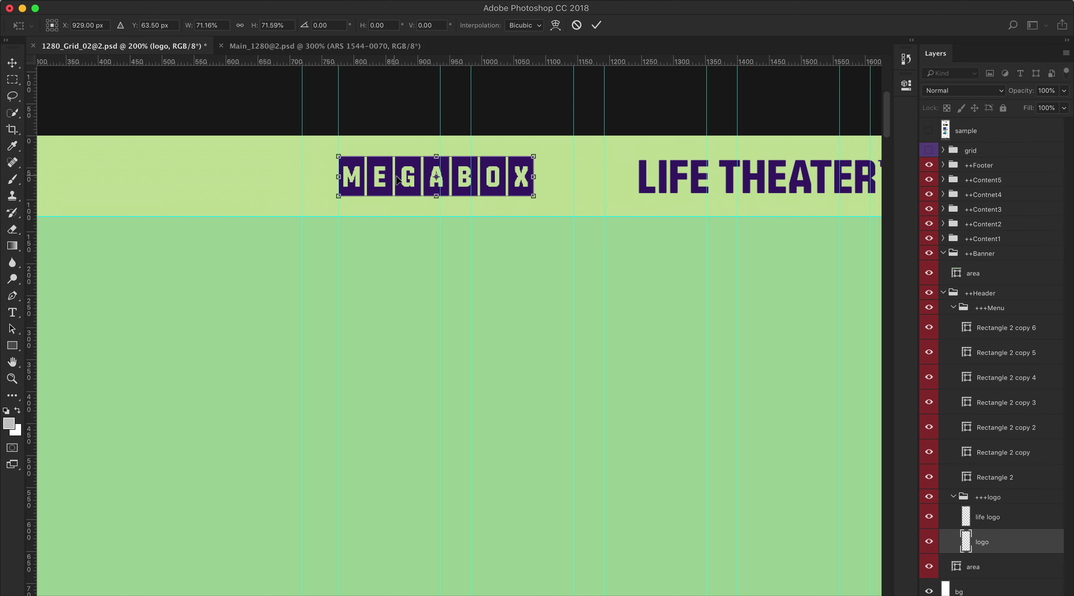
key(Return)
- Move the LIFE THEATER wordmark next to the reduced MEGABOX logo and scale it down to match
drag(659, 176, 555, 175)
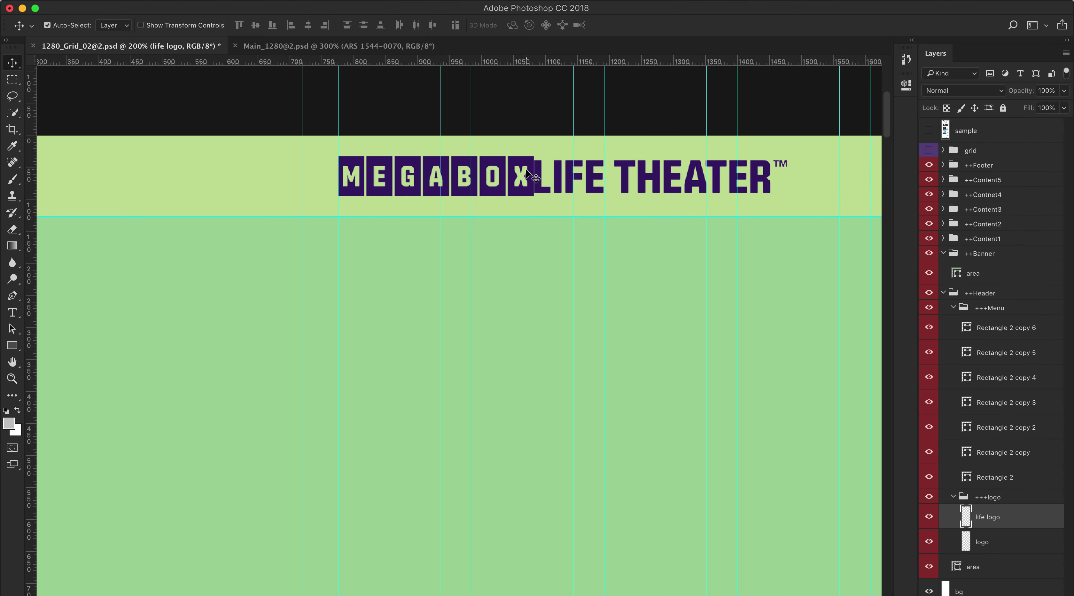
mouse_move(534, 63)
mouse_down()
mouse_move(535, 167)
mouse_move(520, 65)
mouse_up()
drag(544, 191, 566, 179)
key(ctrl+t)
drag(726, 191, 702, 188)
key(Return)
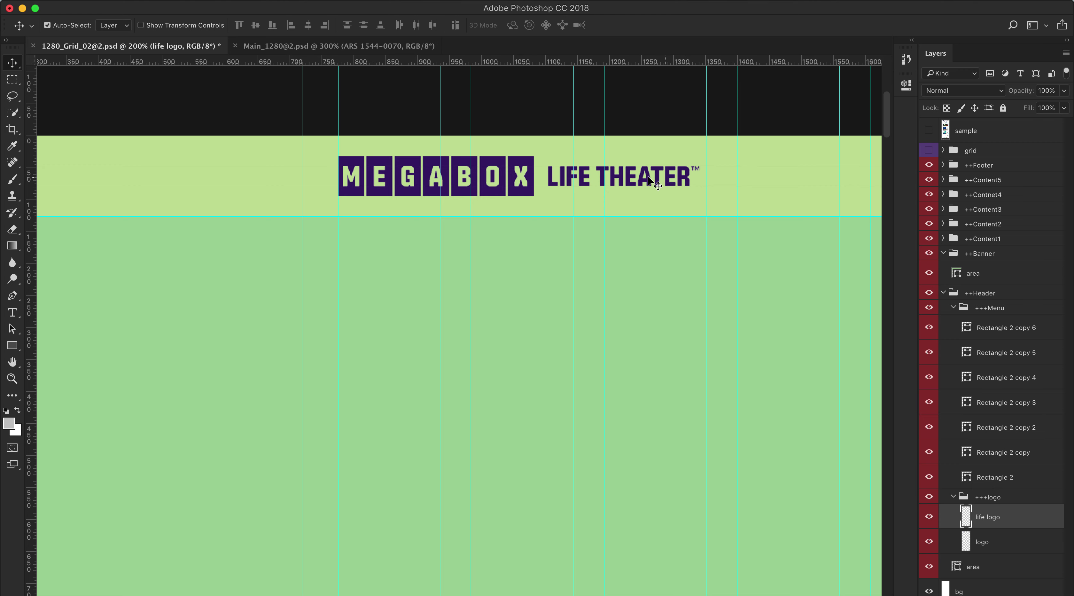
- Butt the LIFE THEATER wordmark against the MEGABOX logo, and nudge it 20 px away to form an even gap
click(627, 179)
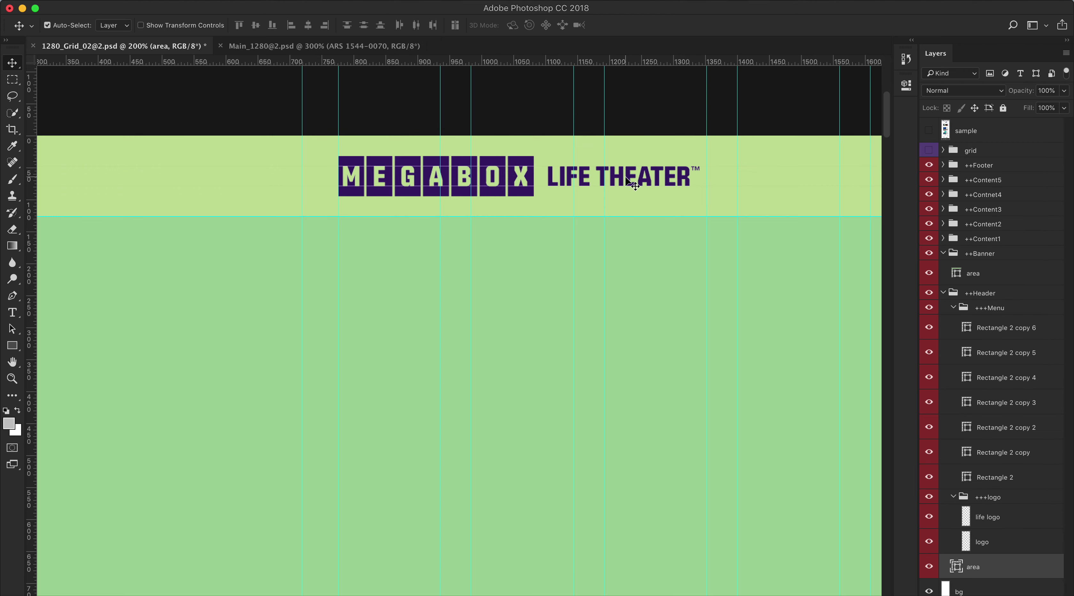
drag(627, 179, 614, 179)
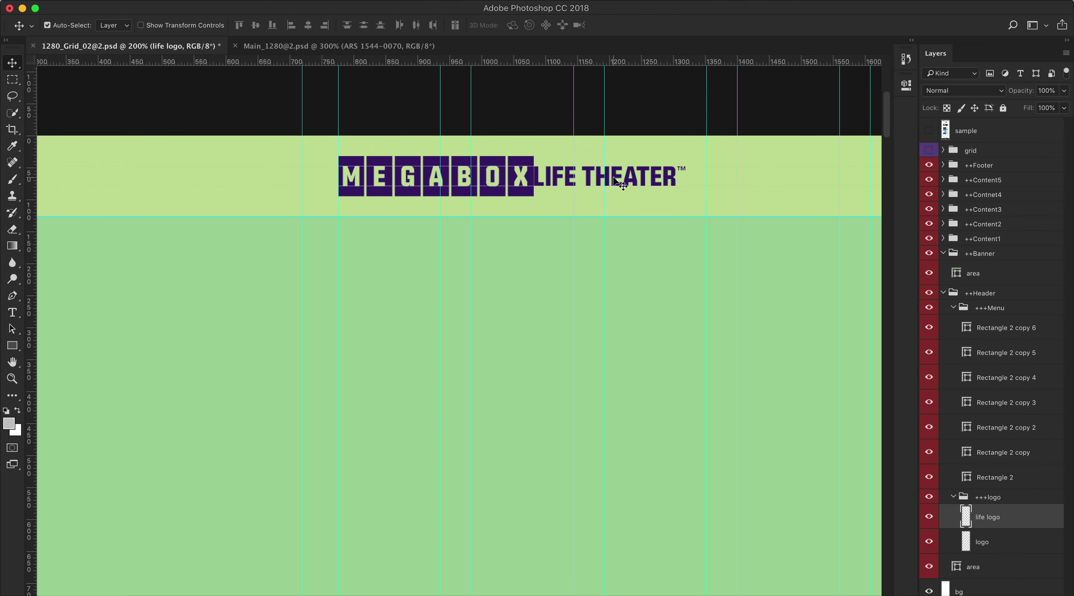
key(shift+Right)
key(shift+Right)
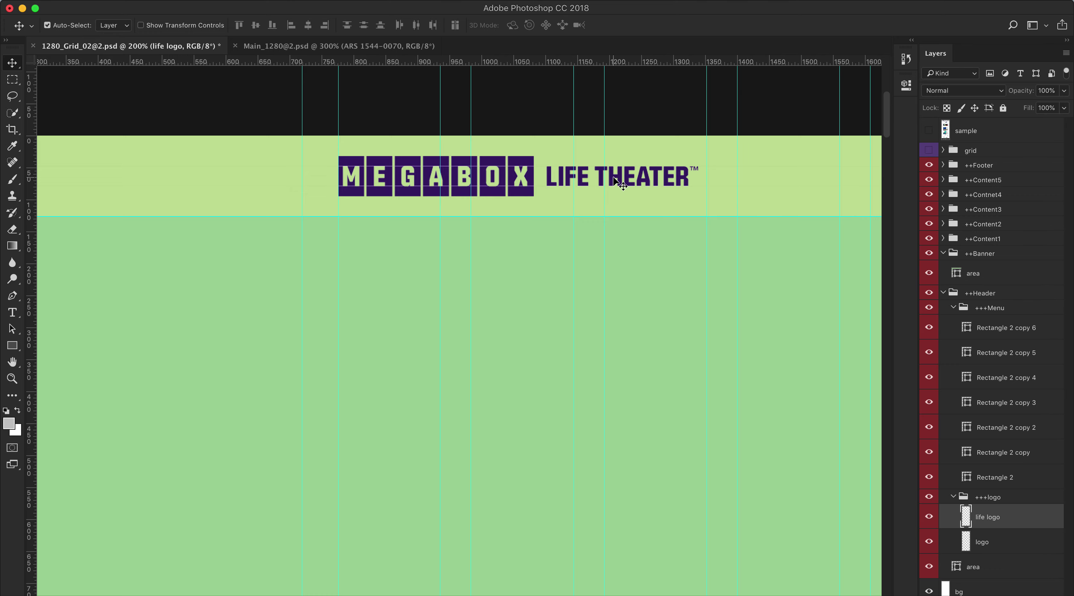
click(539, 241)
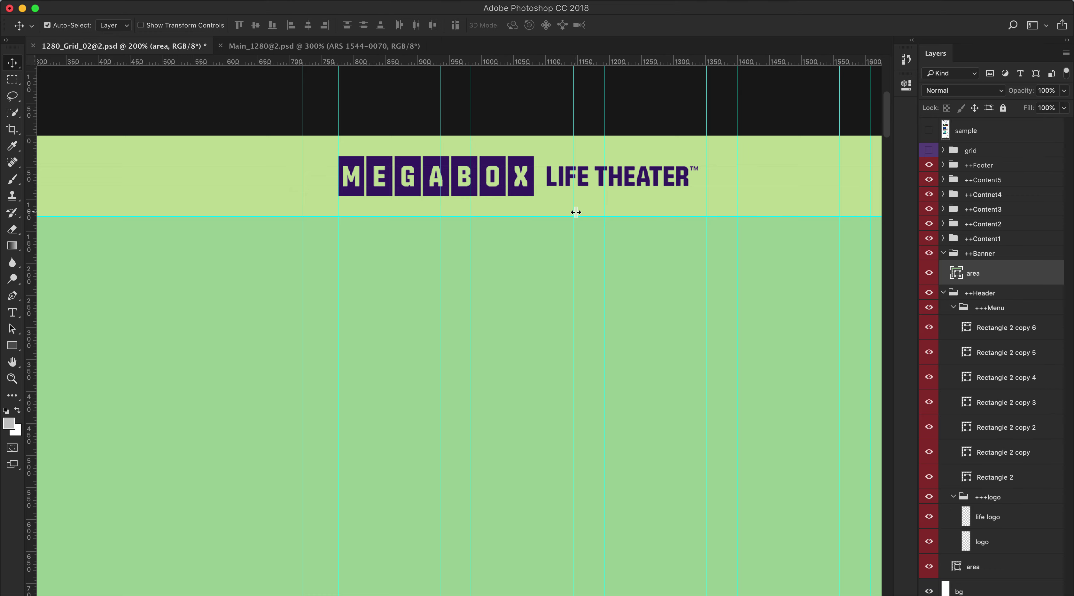
- Hide the guides and compare the header's logo, wordmark spacing and menu cells with the sample layer
key(super+minus)
key(super+minus)
drag(630, 374, 434, 275)
key(super+semicolon)
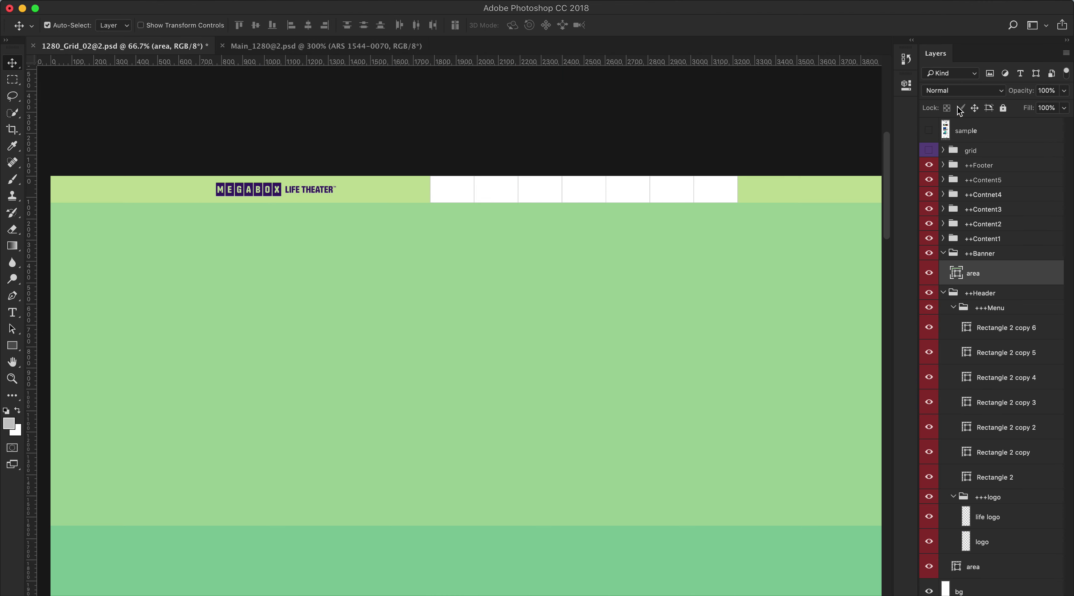
click(929, 129)
click(930, 131)
click(929, 131)
click(929, 131)
click(929, 131)
click(930, 131)
click(929, 131)
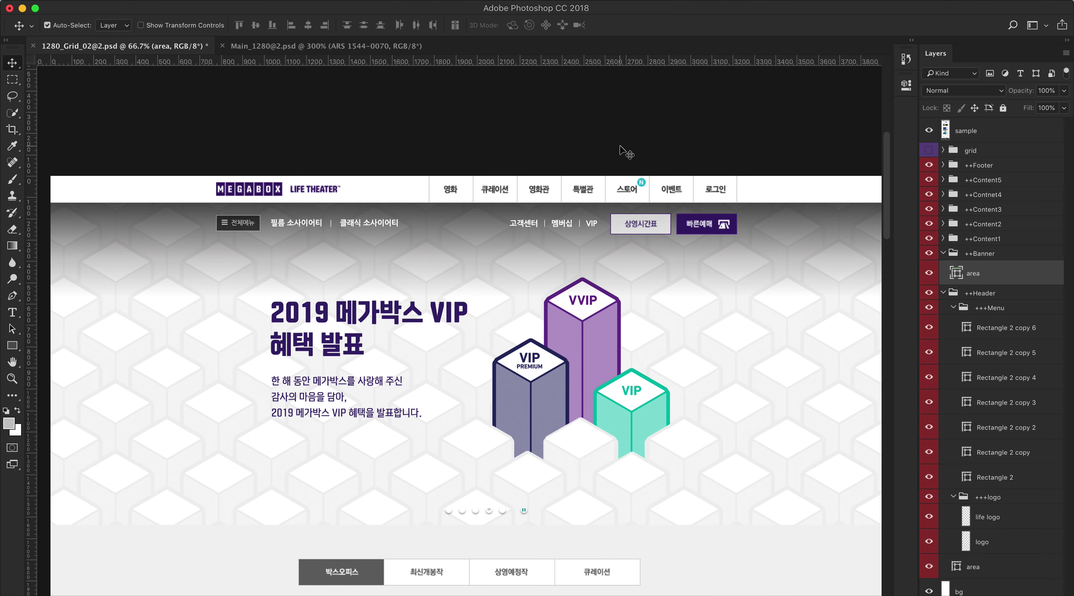
click(929, 130)
- Select the LIFE THEATER wordmark and nudge it slightly farther from the MEGABOX logo
super+click(389, 222)
drag(304, 188, 374, 216)
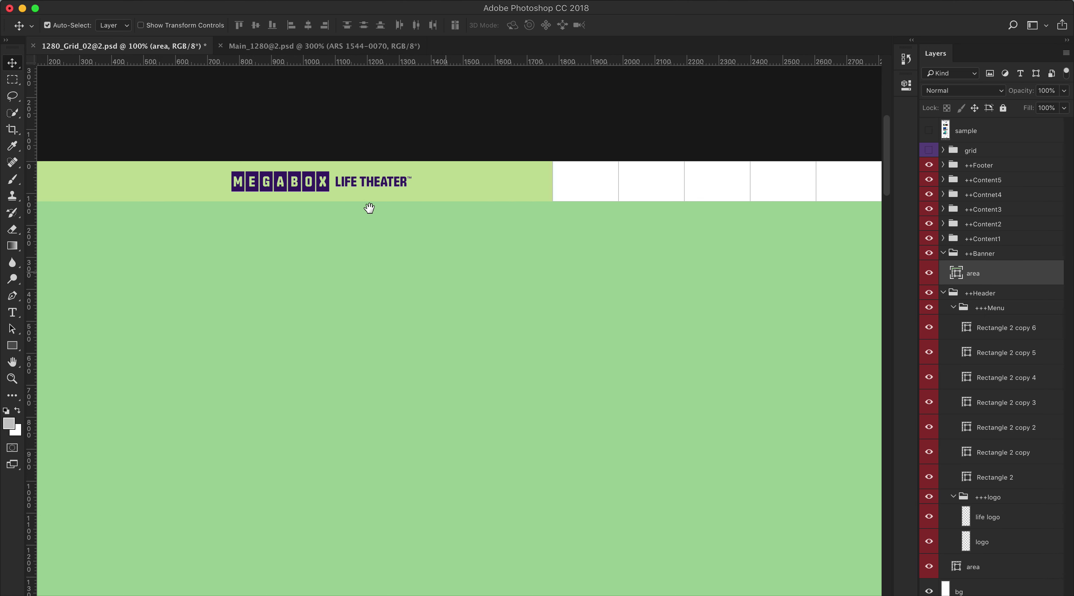
click(353, 182)
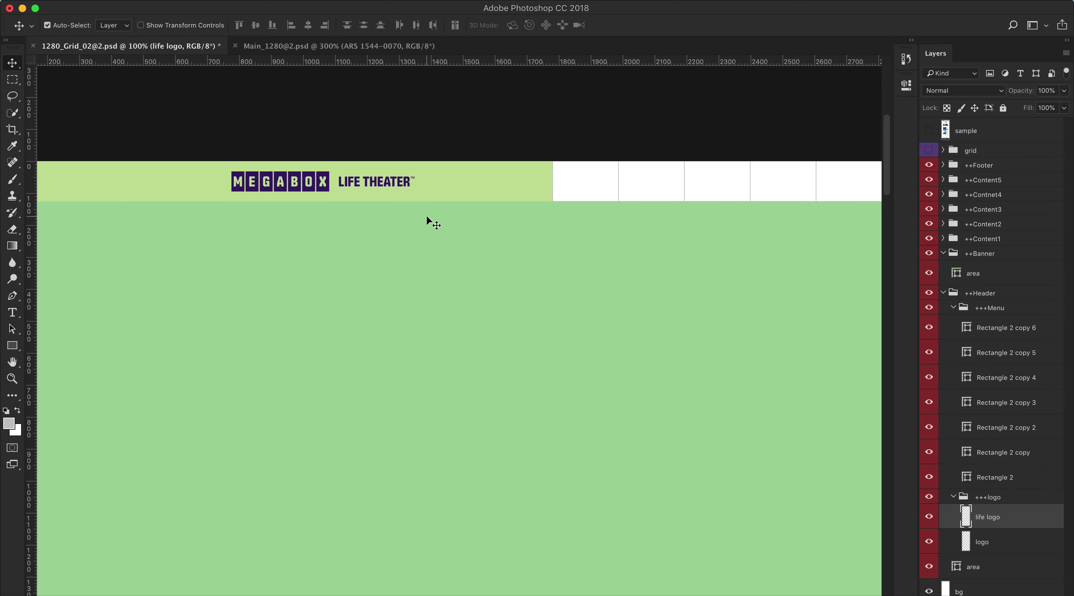
- Hide the light green area layer in the ++Header group so the header background is white
key(super+minus)
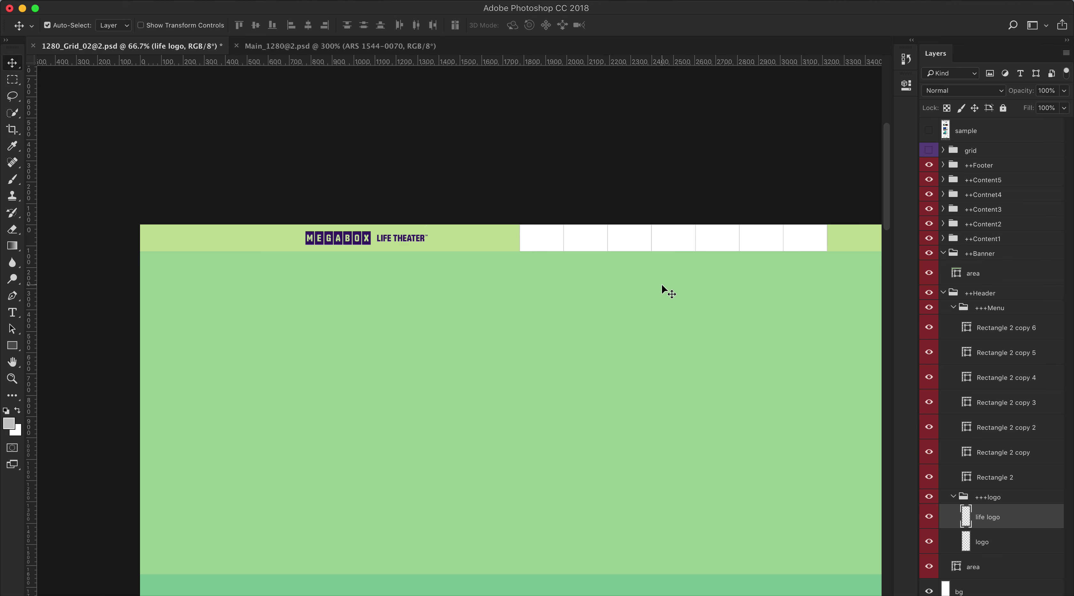
click(847, 241)
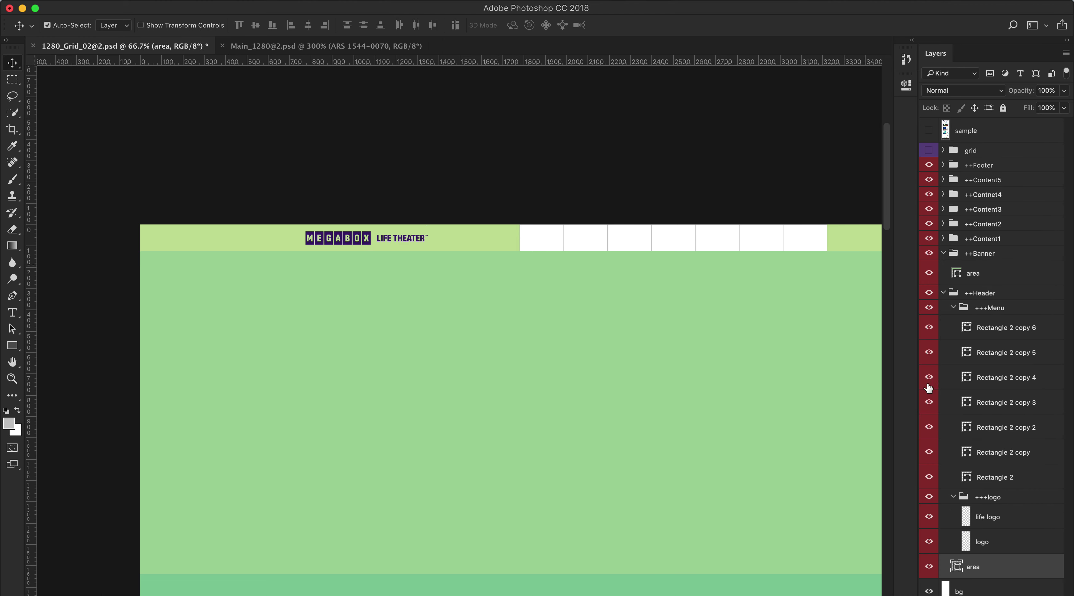
click(928, 566)
- Examine the last menu cells up close and compare their borders and labels with the sample layer
drag(765, 311, 653, 294)
key(super+plus)
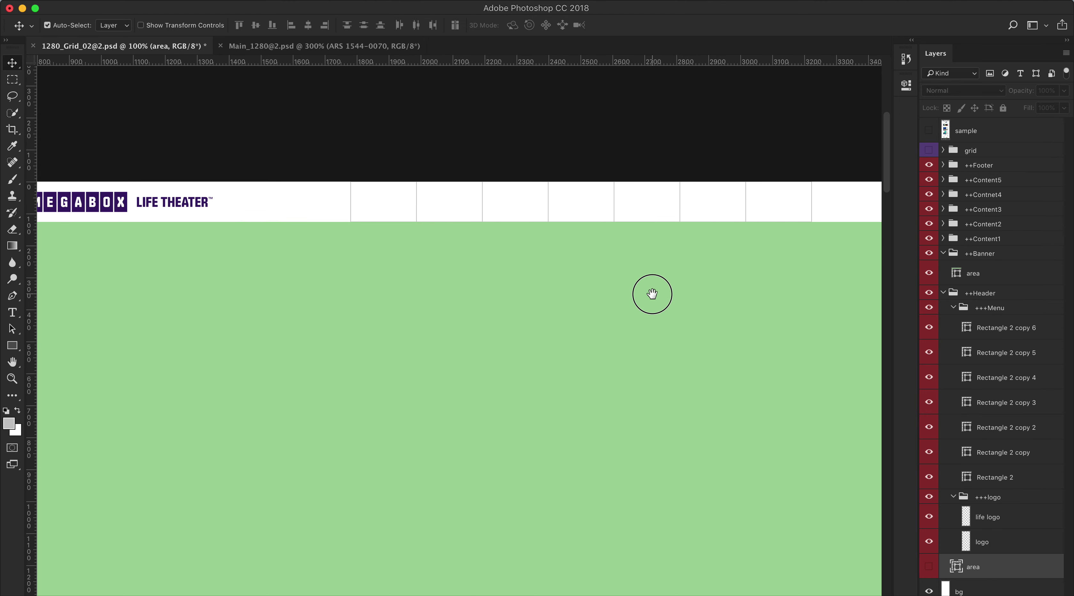
key(super+plus)
key(super+plus)
drag(542, 196, 449, 432)
drag(675, 340, 232, 398)
mouse_move(533, 395)
mouse_down()
mouse_move(306, 377)
mouse_move(518, 388)
mouse_up()
click(929, 131)
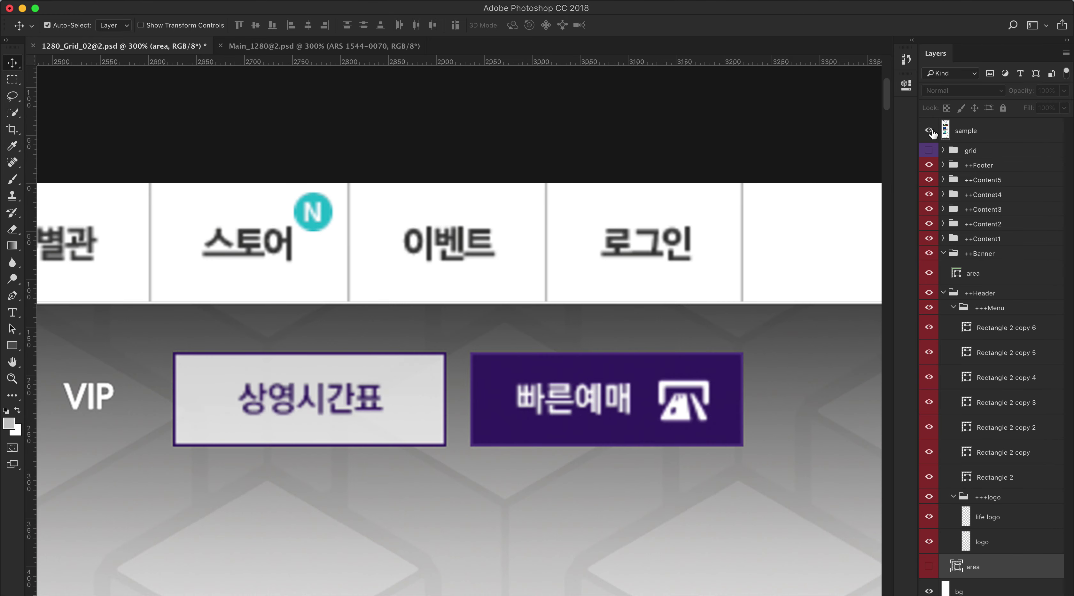
click(929, 131)
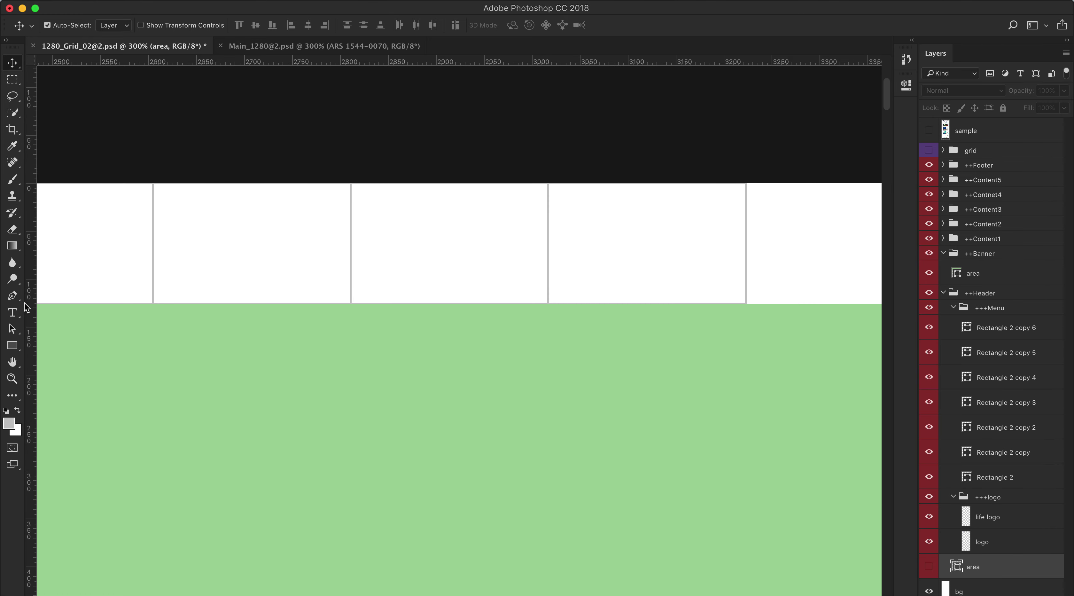
- Start a text layer in the last menu cell and place it at the top of the +++Menu group
click(12, 312)
click(626, 237)
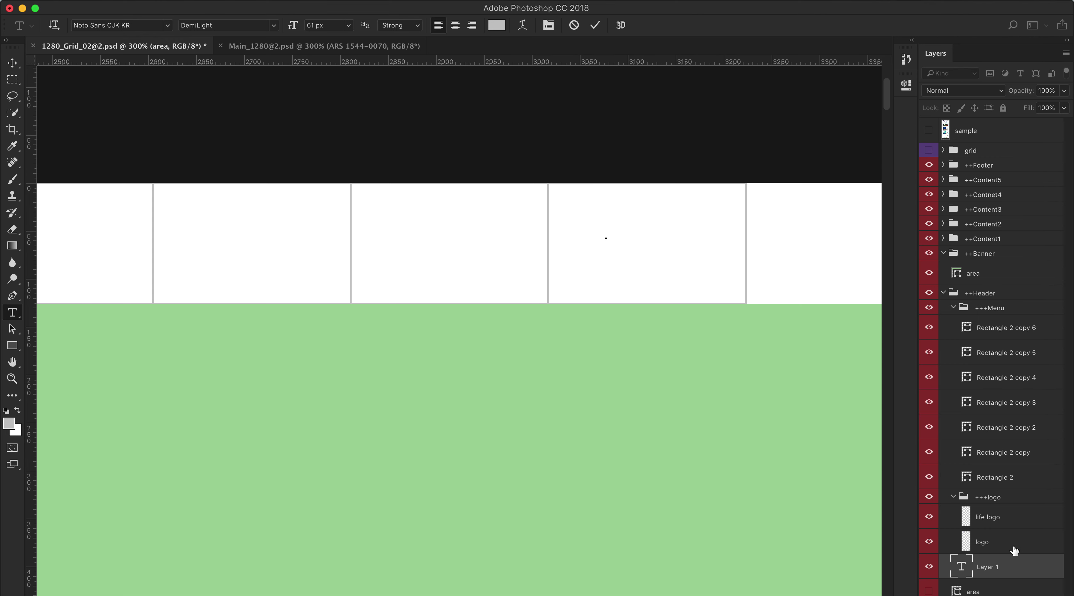
text(a)
click(1017, 562)
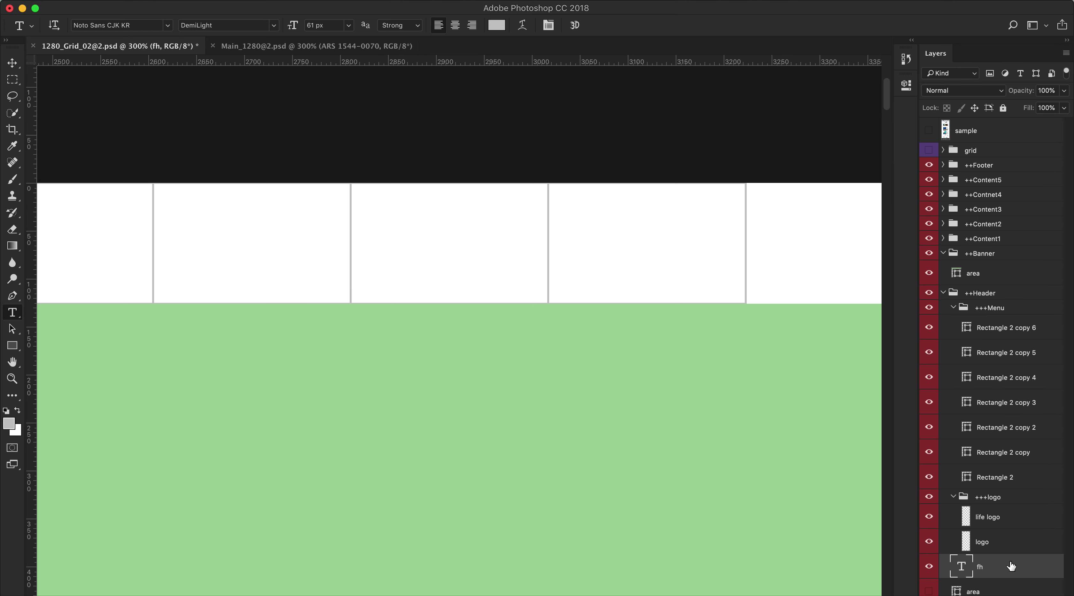
click(955, 497)
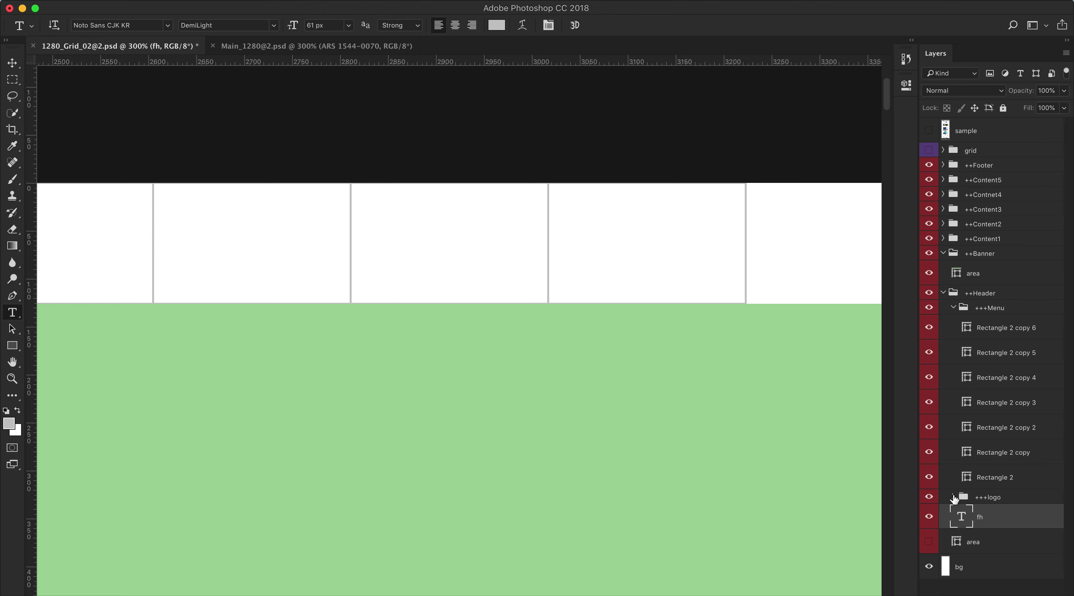
drag(1001, 520, 1002, 321)
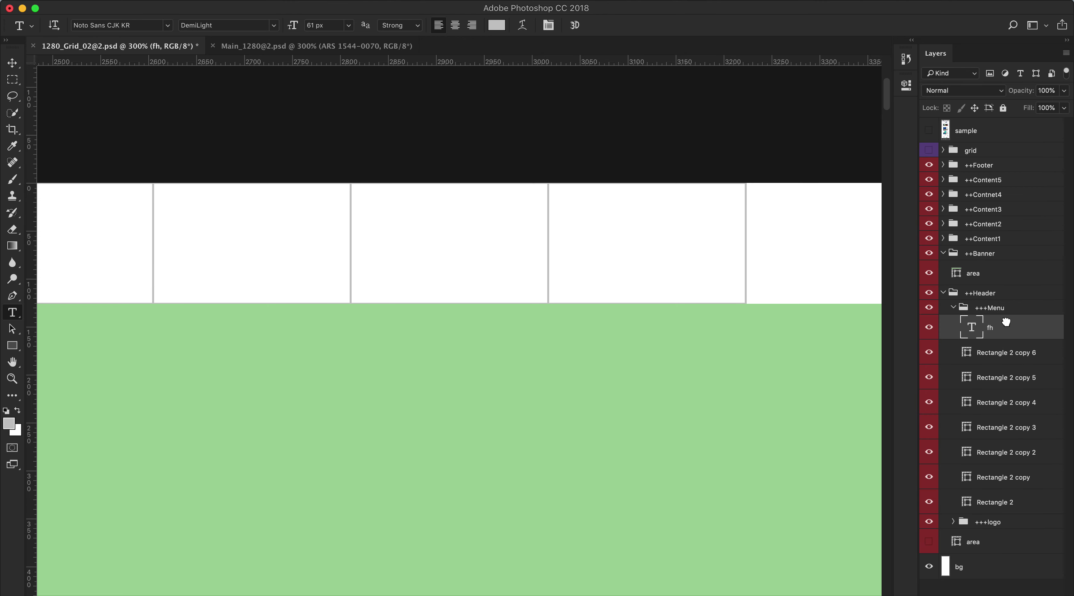
- Replace the placeholder text of the new layer with the menu label 로그인
double_click(972, 328)
text(f)
key(BackSpace)
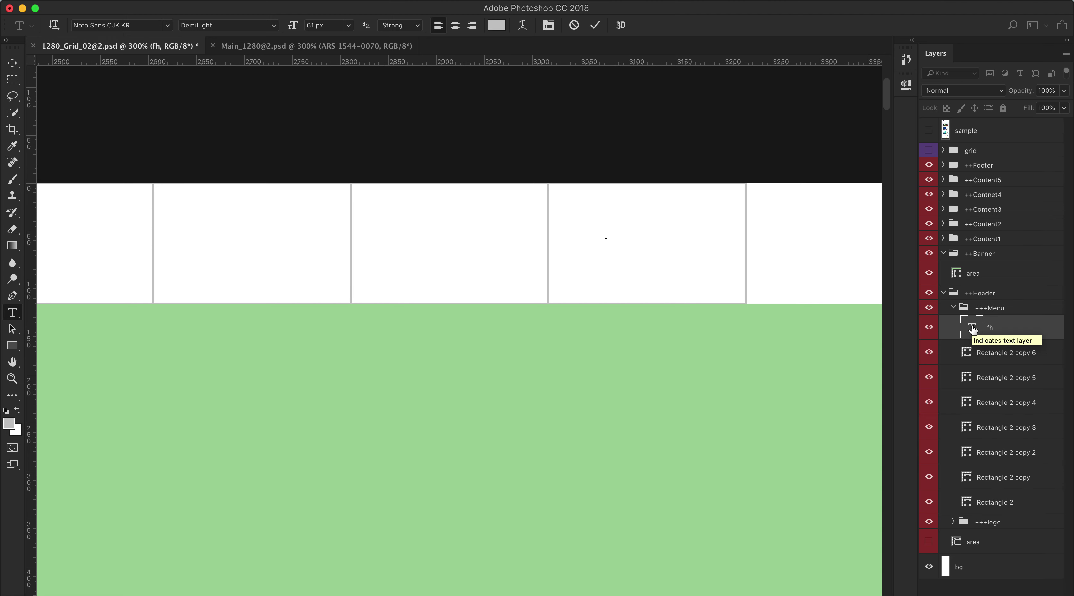
text(ㄴㄱ)
key(BackSpace)
key(BackSpace)
text(록)
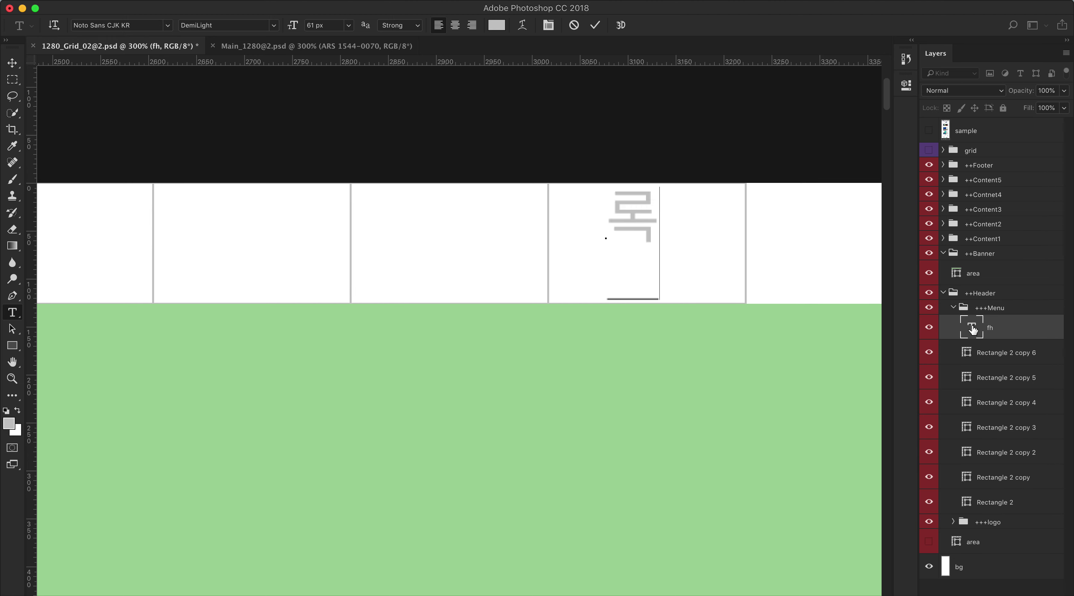
text(그인)
click(17, 69)
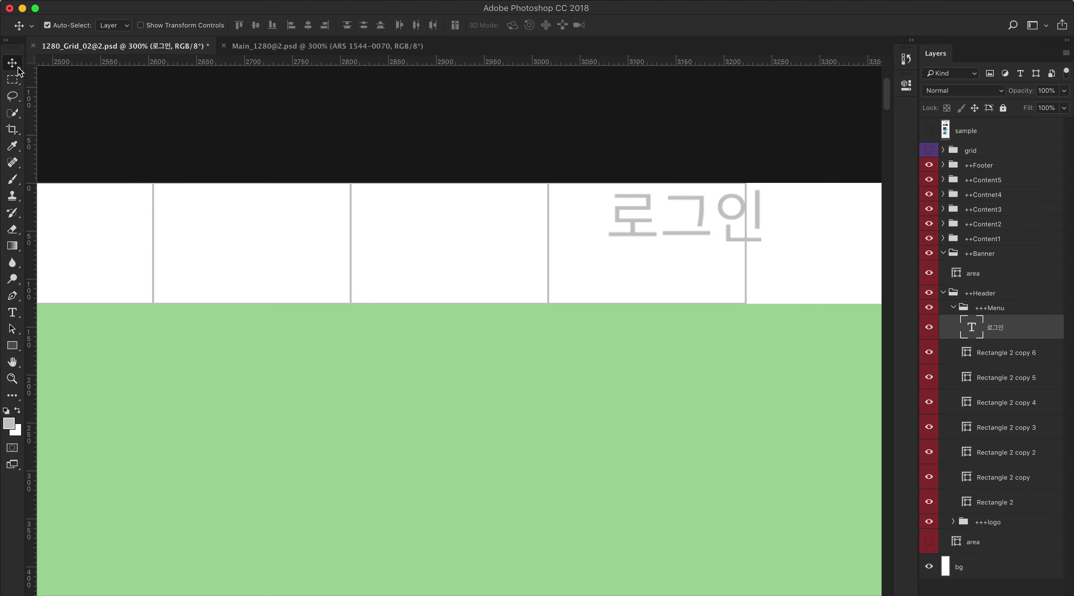
click(297, 52)
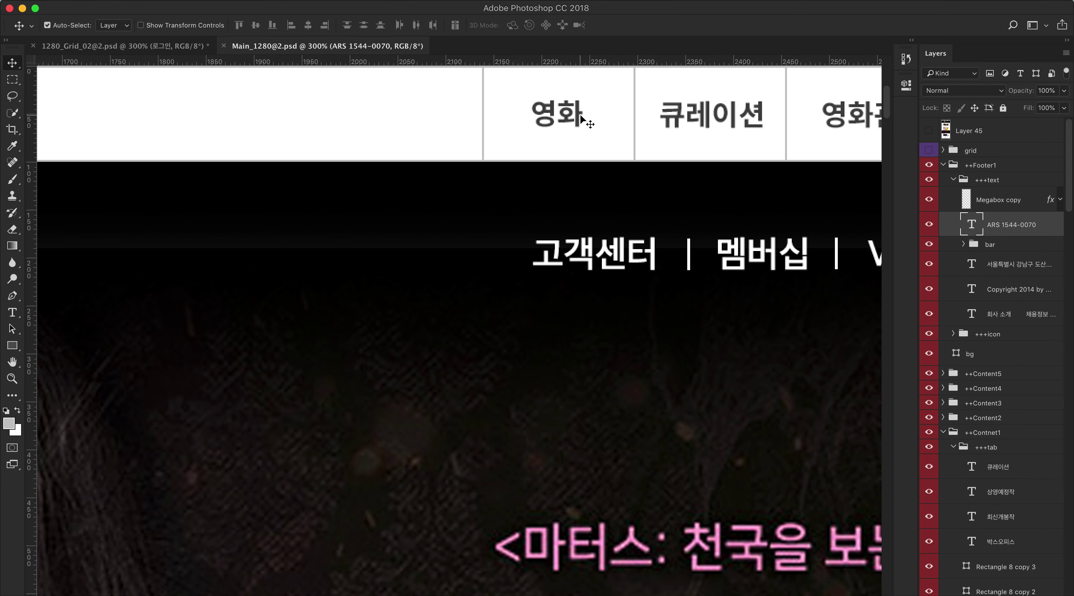
scroll(981, 501, down, 5)
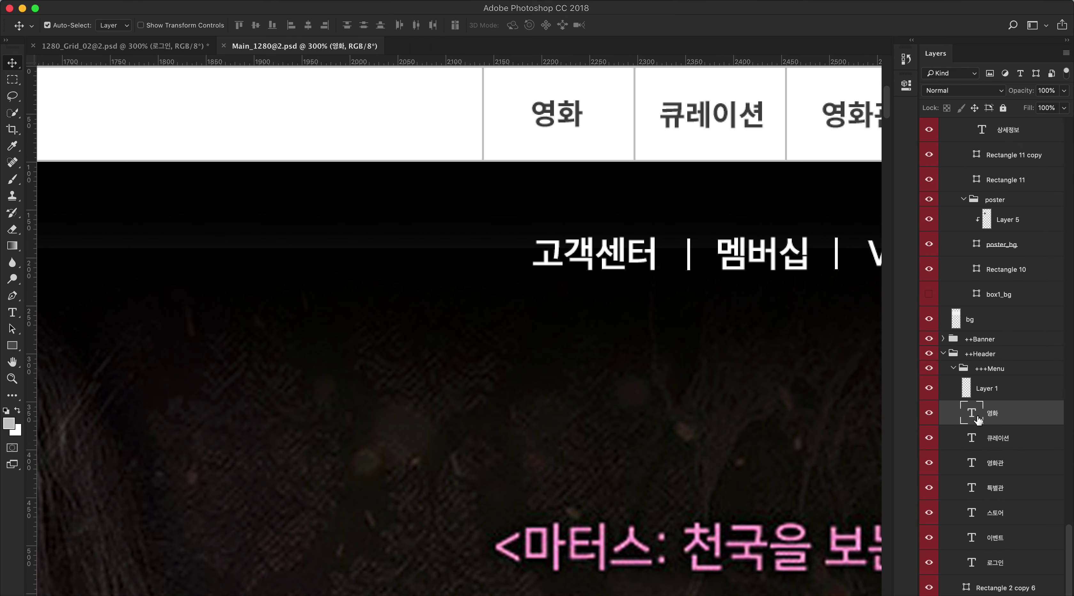
double_click(977, 419)
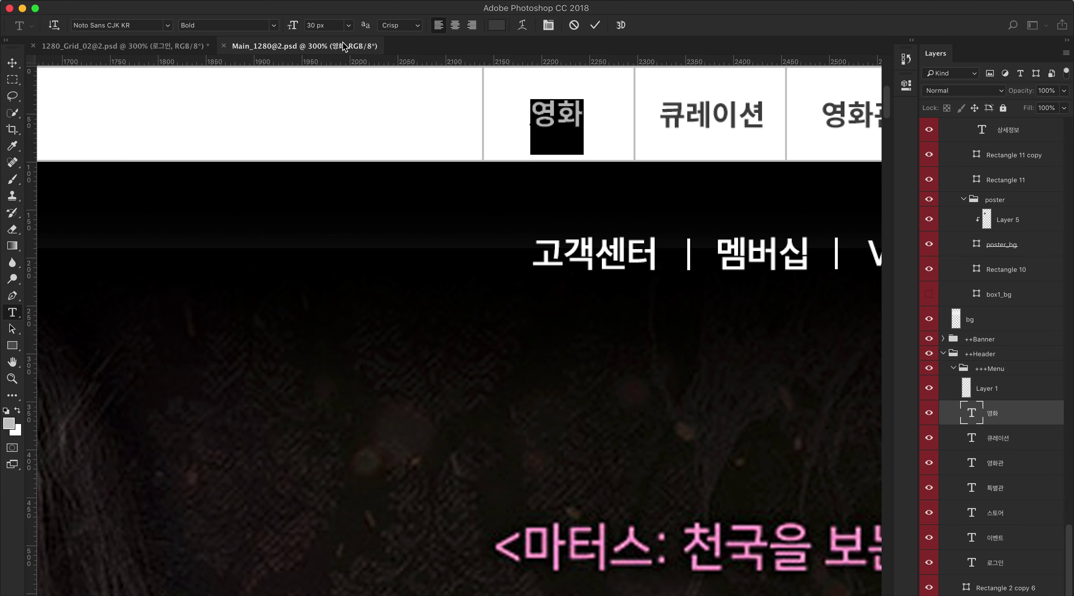
click(496, 25)
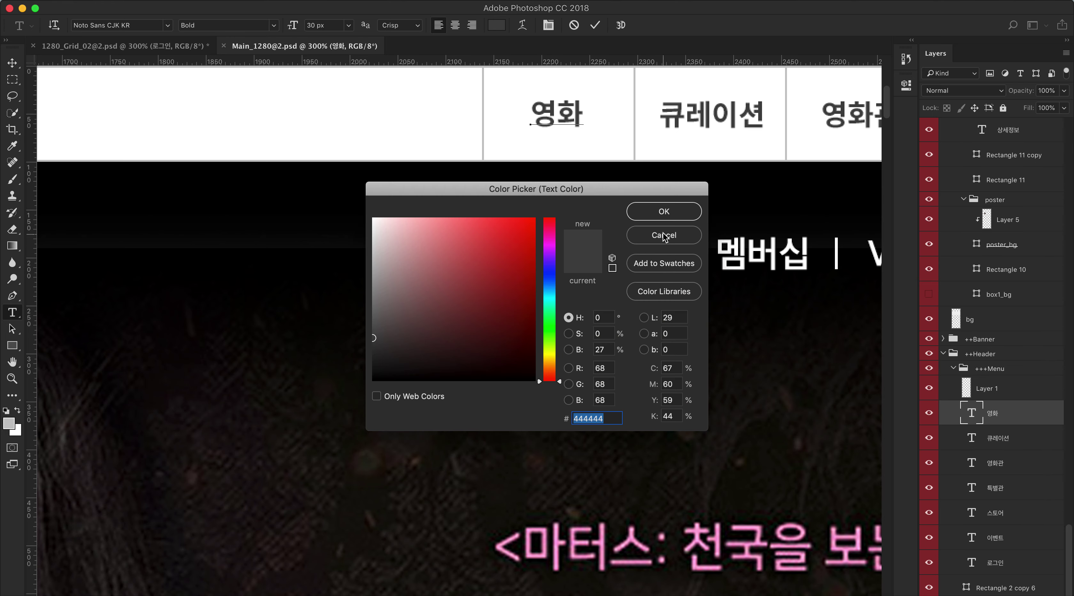
click(664, 235)
click(173, 48)
key(v)
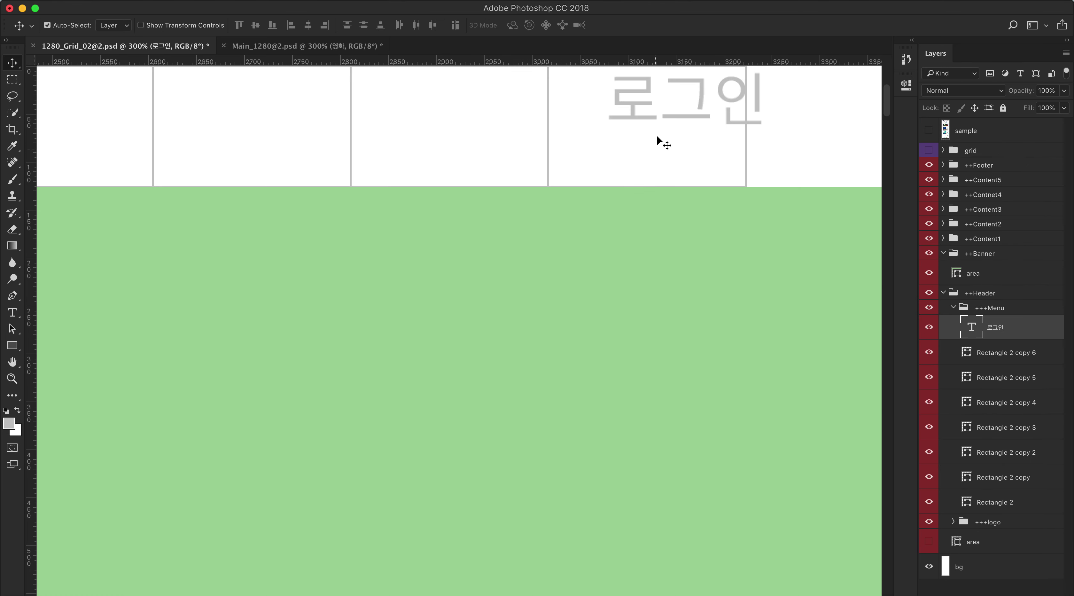
- Move the 로그인 label inside the last menu cell and set its text to 30 px, Bold, color 333333
drag(645, 117, 623, 133)
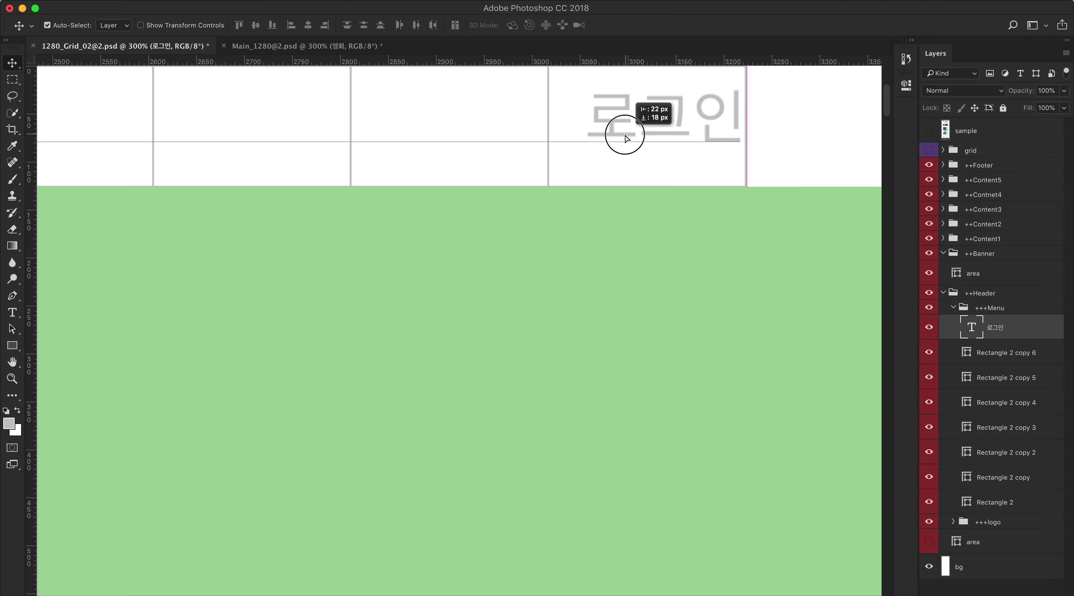
double_click(971, 327)
click(347, 26)
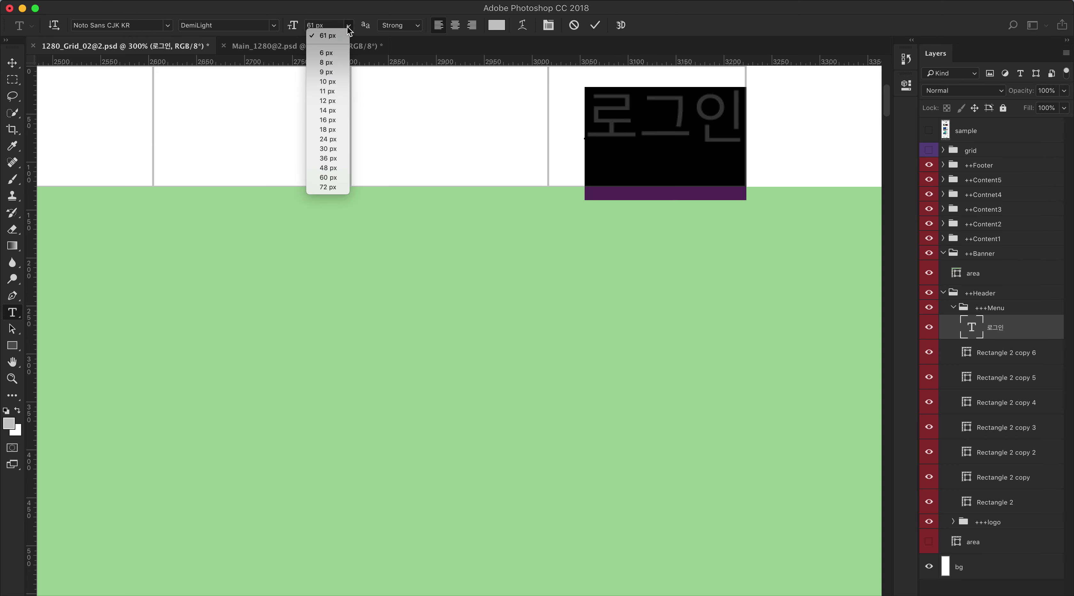
click(328, 148)
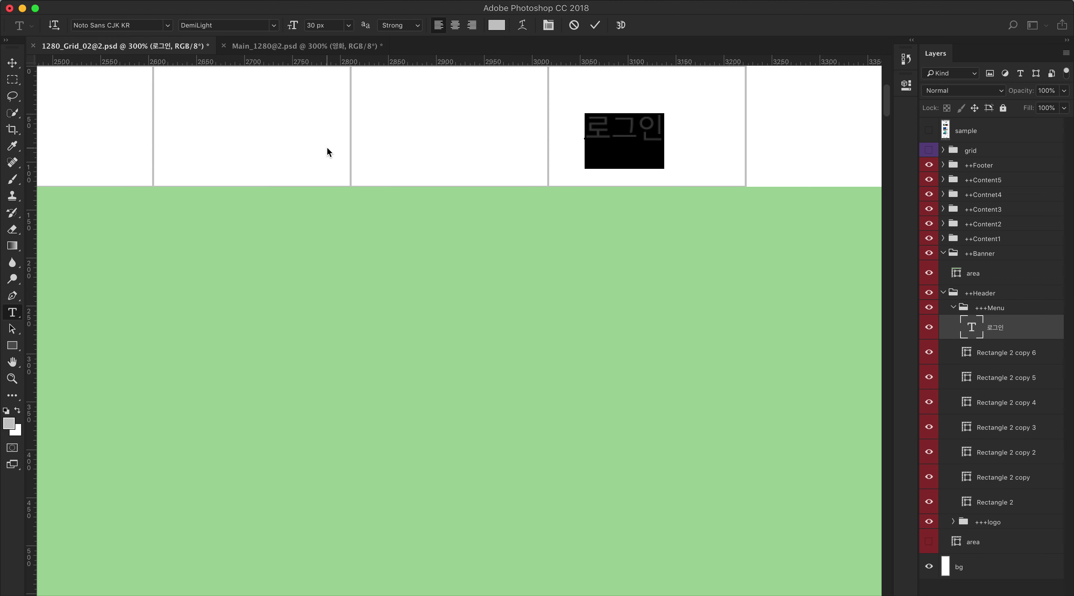
click(273, 26)
click(228, 70)
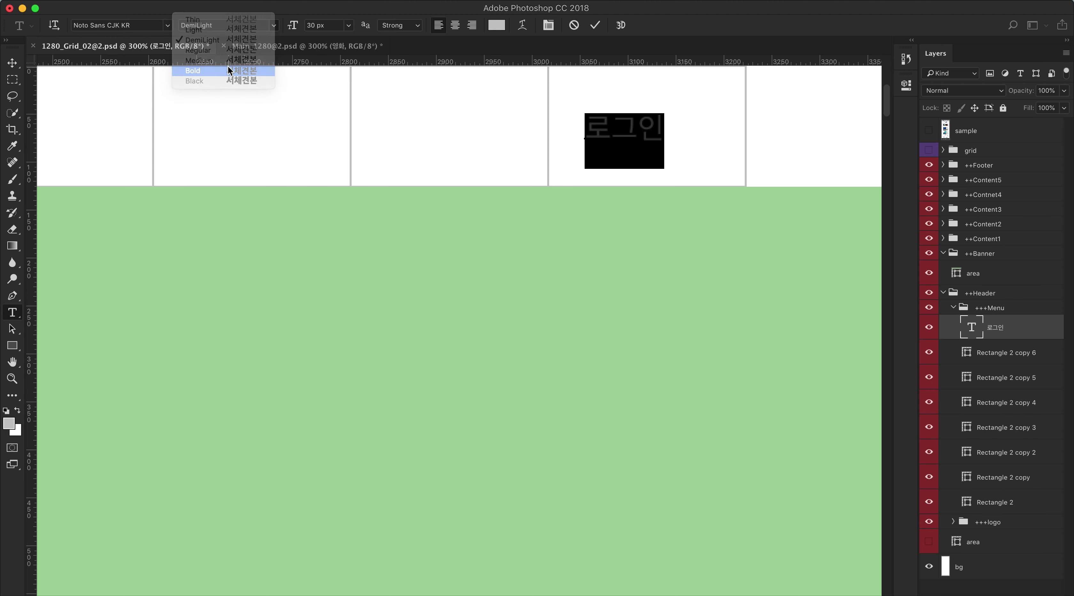
click(496, 25)
text(333333)
click(663, 212)
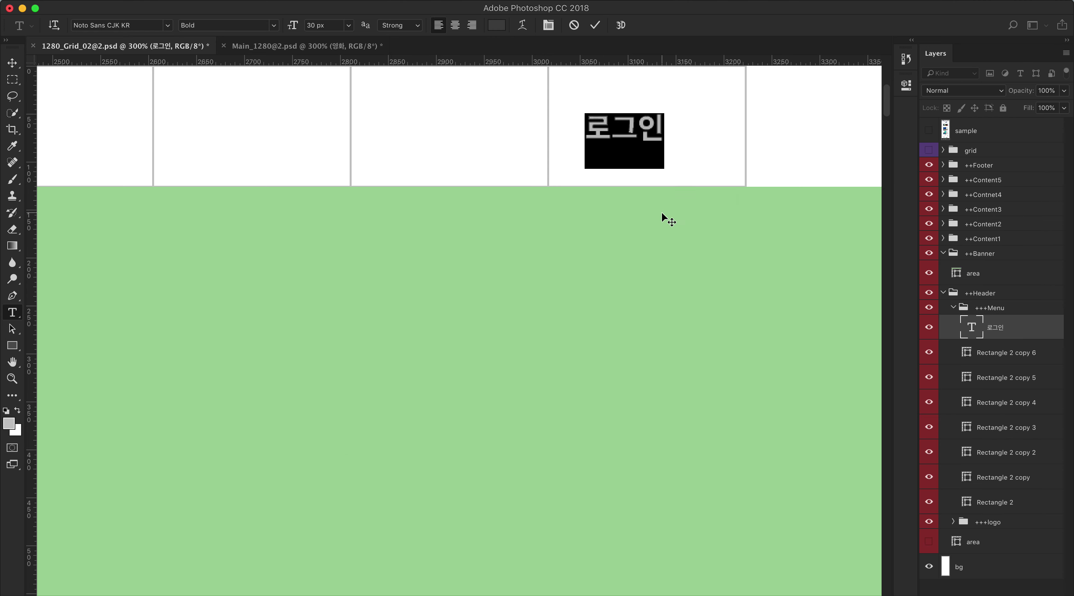
click(13, 63)
- Center the 로그인 label vertically and horizontally within the last menu cell's rectangle
click(477, 231)
scroll(448, 271, up, 3)
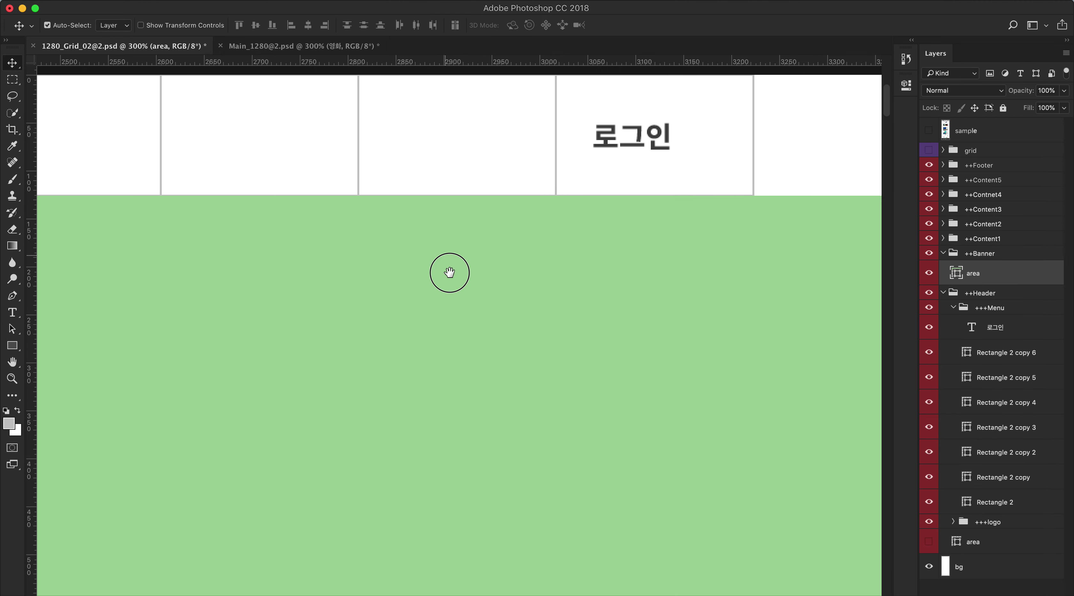
click(721, 194)
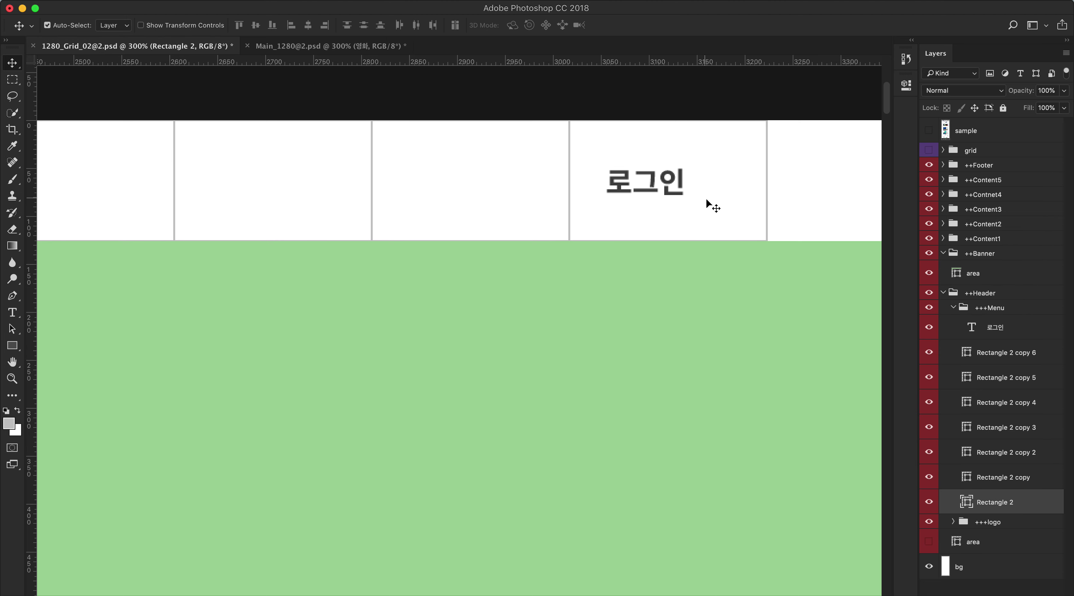
shift+click(668, 186)
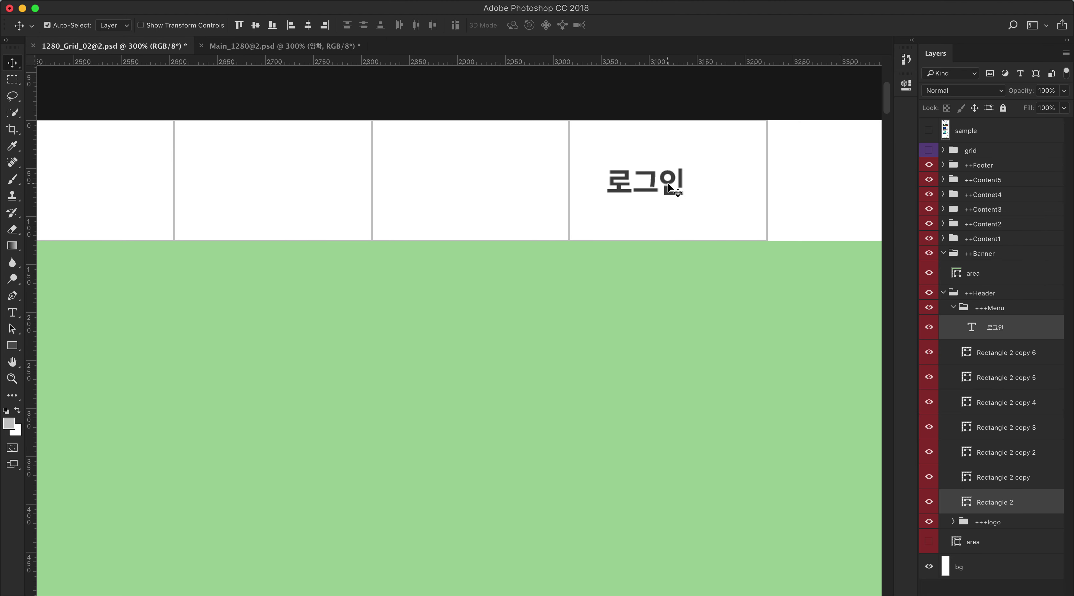
click(255, 26)
click(308, 25)
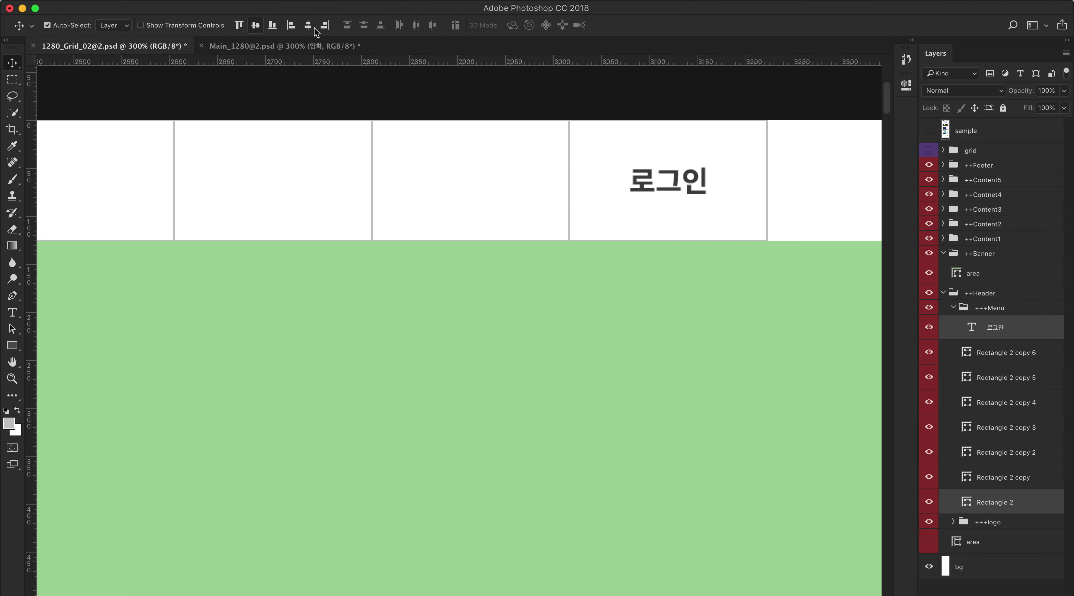
- Duplicate the 로그인 label six times, placing one copy in each of the remaining menu cells
click(672, 194)
drag(674, 192, 481, 188)
scroll(482, 315, left, 10)
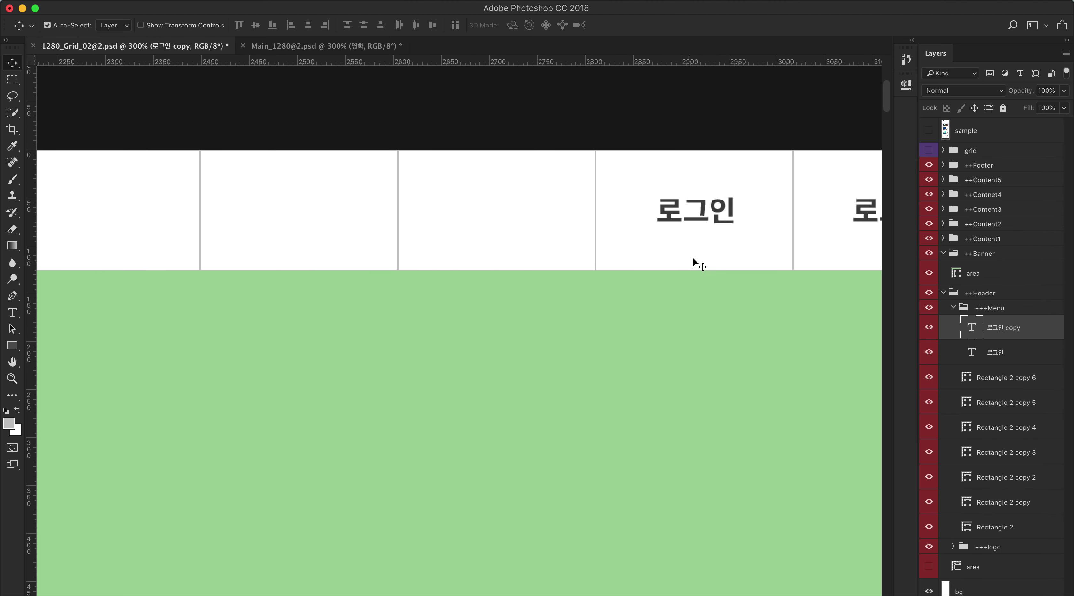
drag(699, 220, 500, 217)
drag(486, 335, 638, 367)
drag(737, 343, 517, 314)
drag(613, 205, 415, 204)
drag(262, 250, 662, 282)
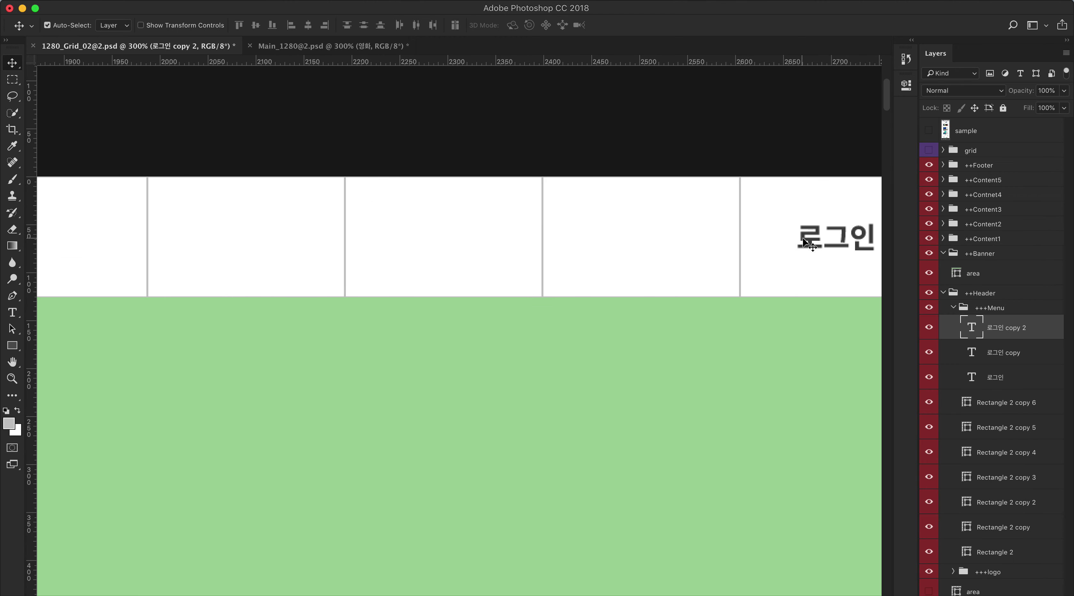
drag(807, 236, 612, 233)
drag(584, 340, 645, 328)
drag(676, 231, 480, 228)
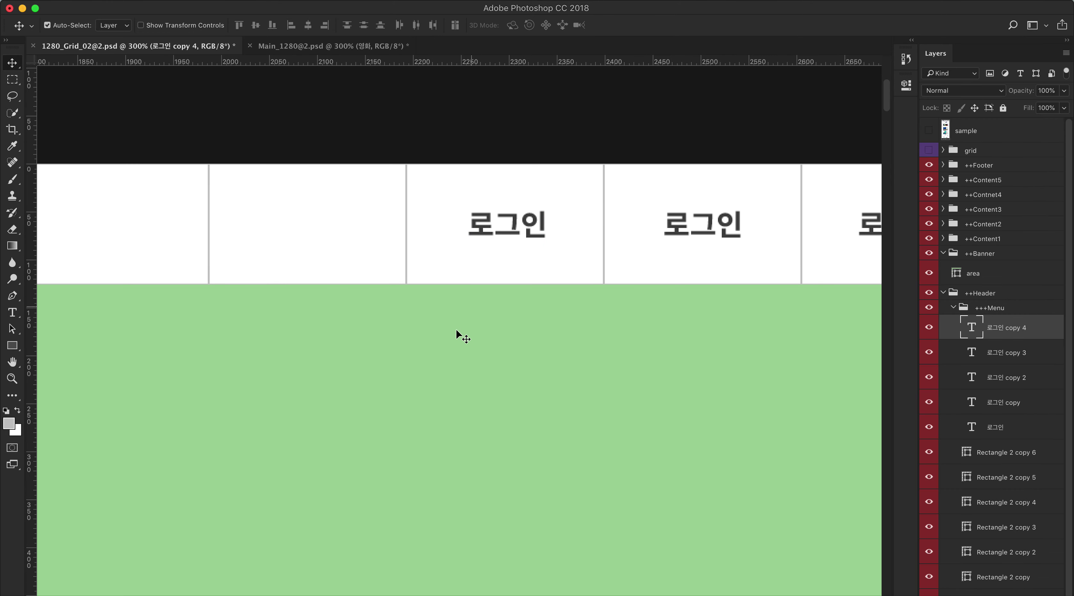
drag(456, 332, 576, 317)
drag(633, 218, 434, 217)
scroll(551, 311, left, 5)
drag(614, 223, 423, 221)
drag(667, 312, 381, 314)
scroll(683, 331, right, 3)
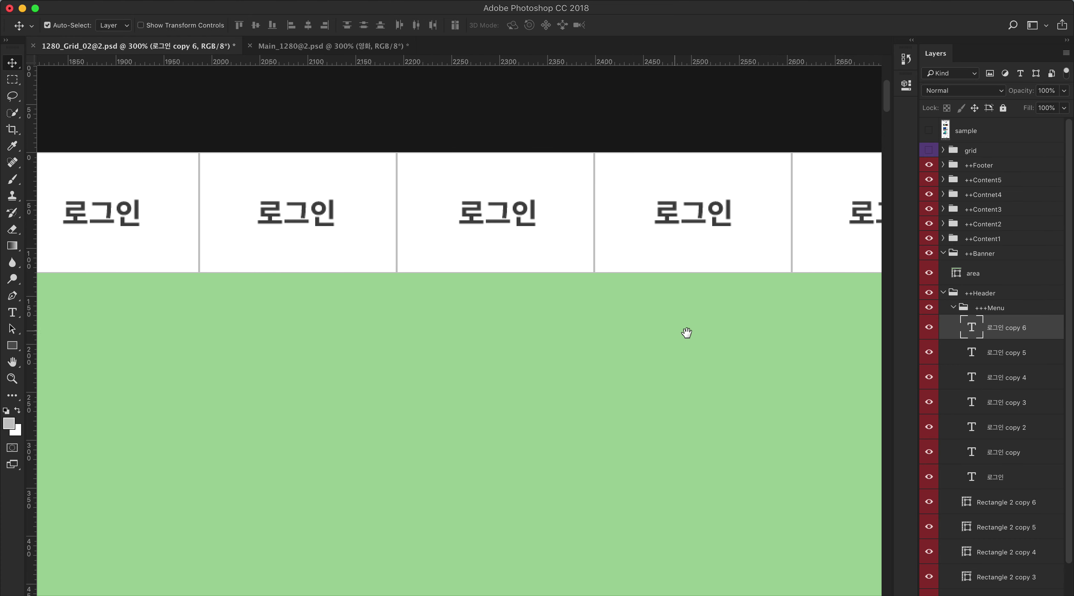
scroll(695, 335, left, 5)
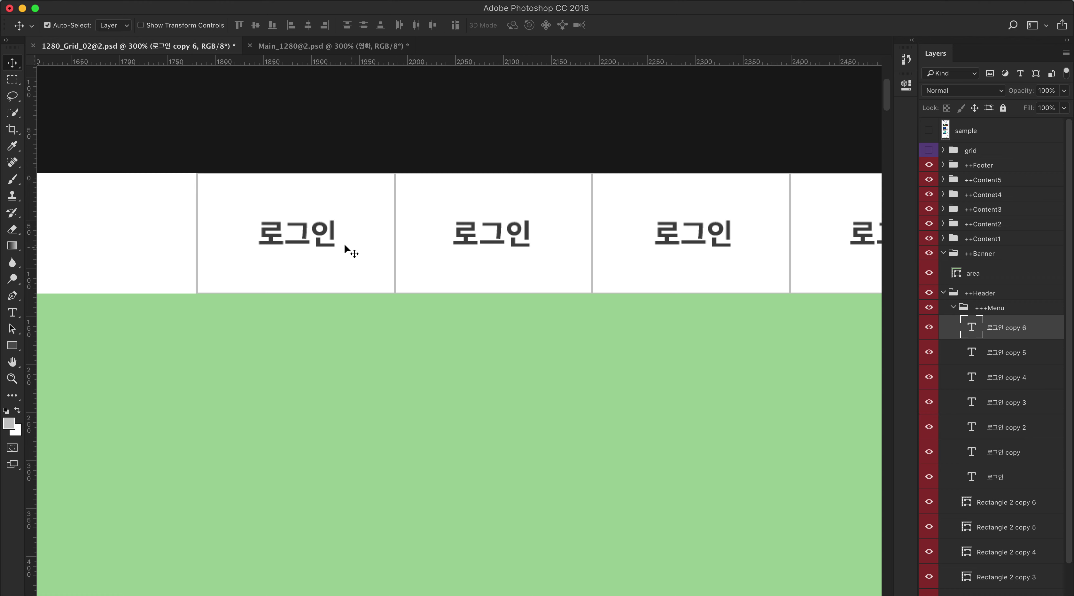
- Change the label in the first menu cell to 영화
double_click(971, 328)
text(d)
key(BackSpace)
text(영화)
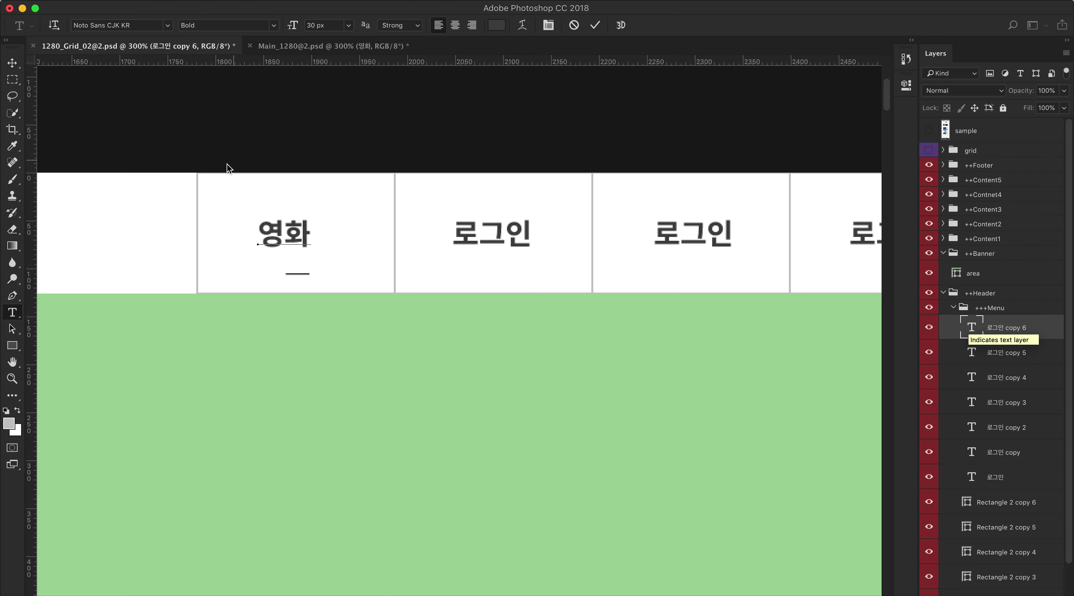
key(super+Return)
key(v)
- Center the 영화 label vertically and horizontally within the first menu cell's rectangle
click(302, 238)
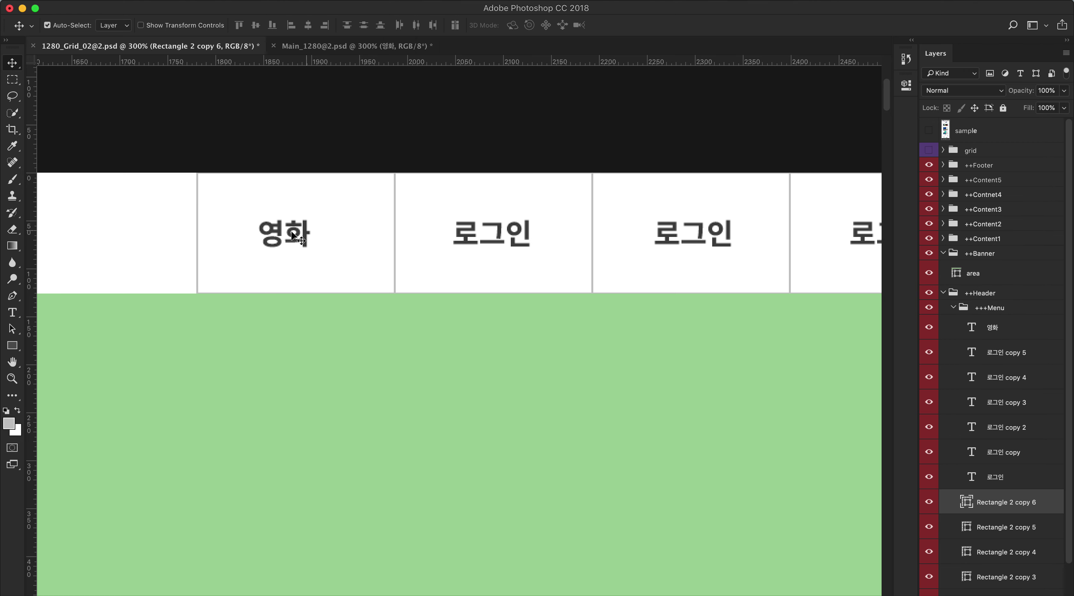
key(super)
super+click(1016, 334)
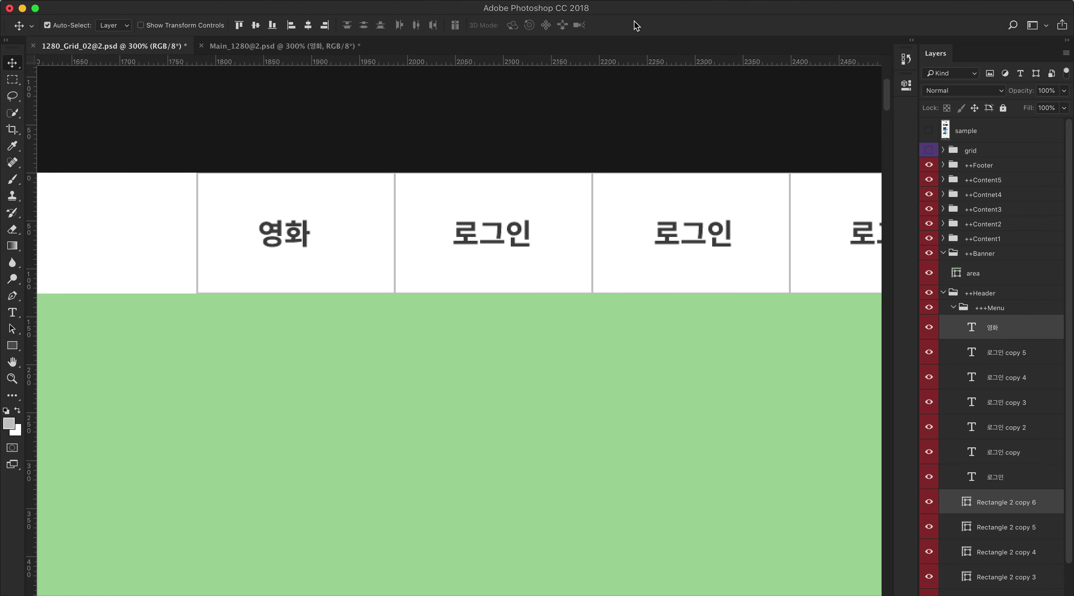
click(256, 25)
click(307, 25)
super+click(474, 290)
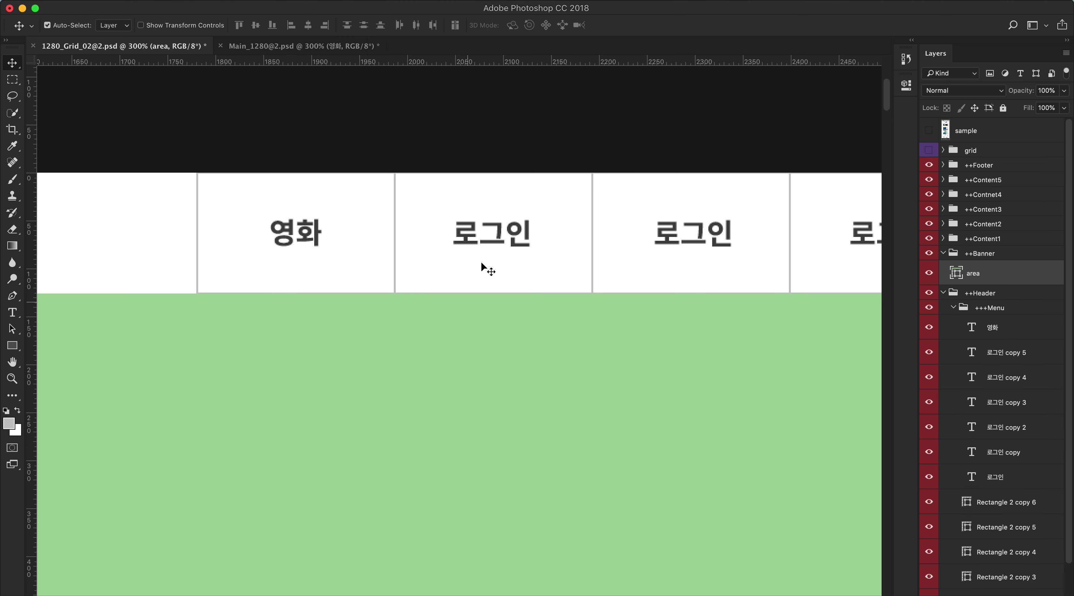
- Change the label in the second menu cell to 큐레이션
super+click(488, 243)
double_click(972, 351)
text(큐레이션)
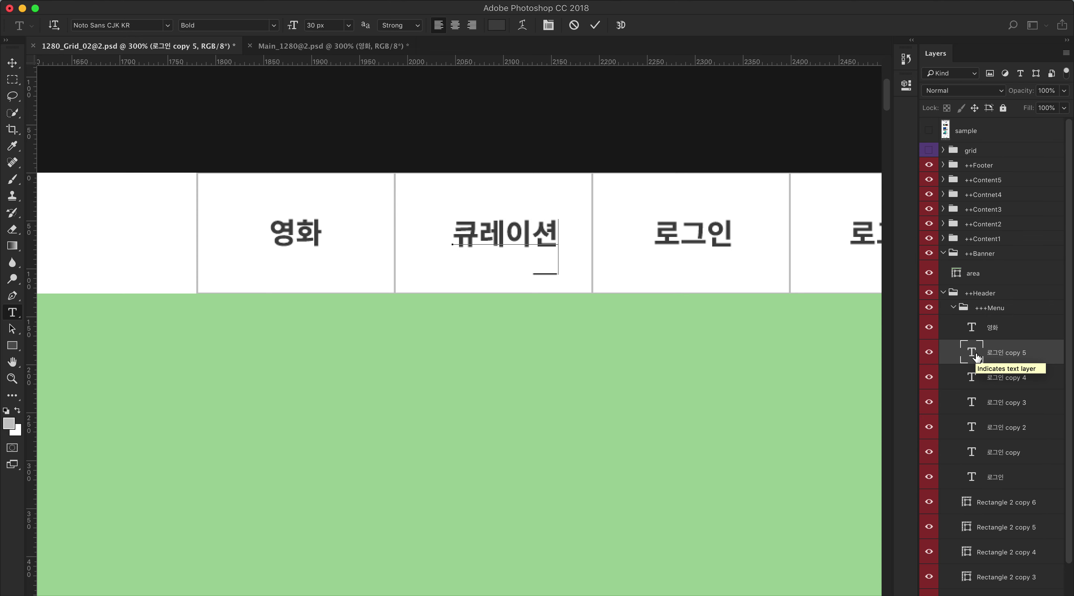
key(super+Return)
click(20, 64)
- Center the 큐레이션 label horizontally within the second menu cell's rectangle
click(473, 241)
shift+click(475, 243)
click(307, 26)
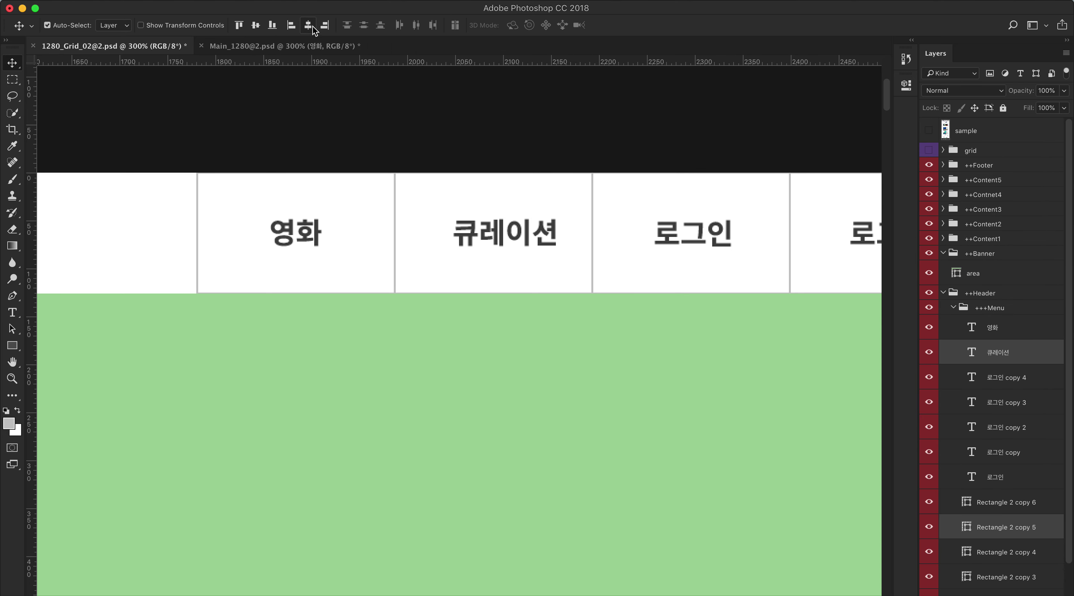
click(522, 301)
- Change the label in the third menu cell to 영화관
drag(554, 319, 460, 319)
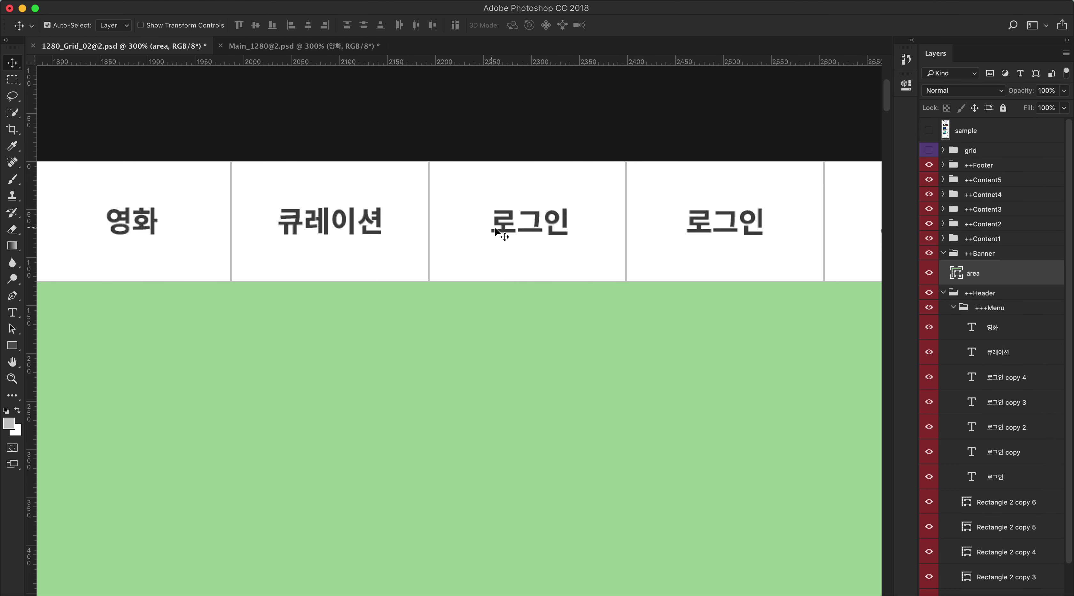
click(534, 228)
double_click(971, 377)
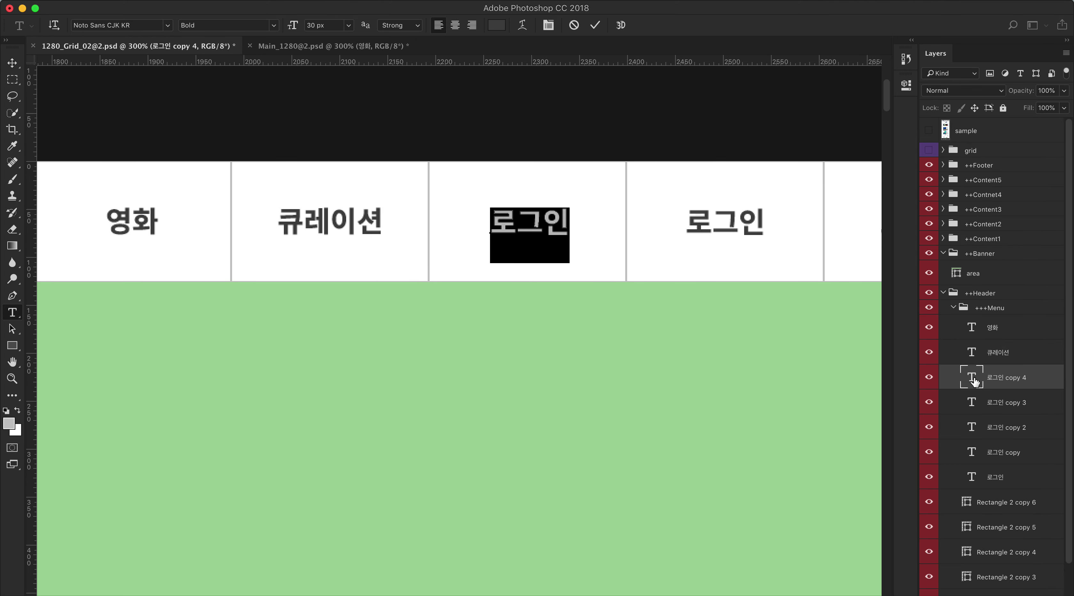
text(영화관)
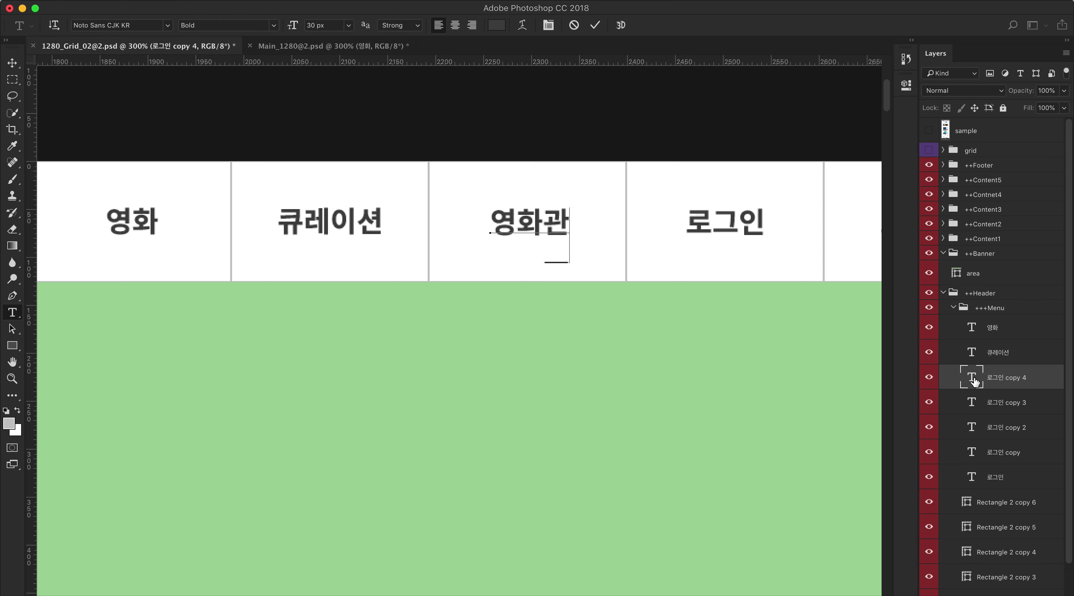
key(ctrl+Return)
key(v)
click(603, 276)
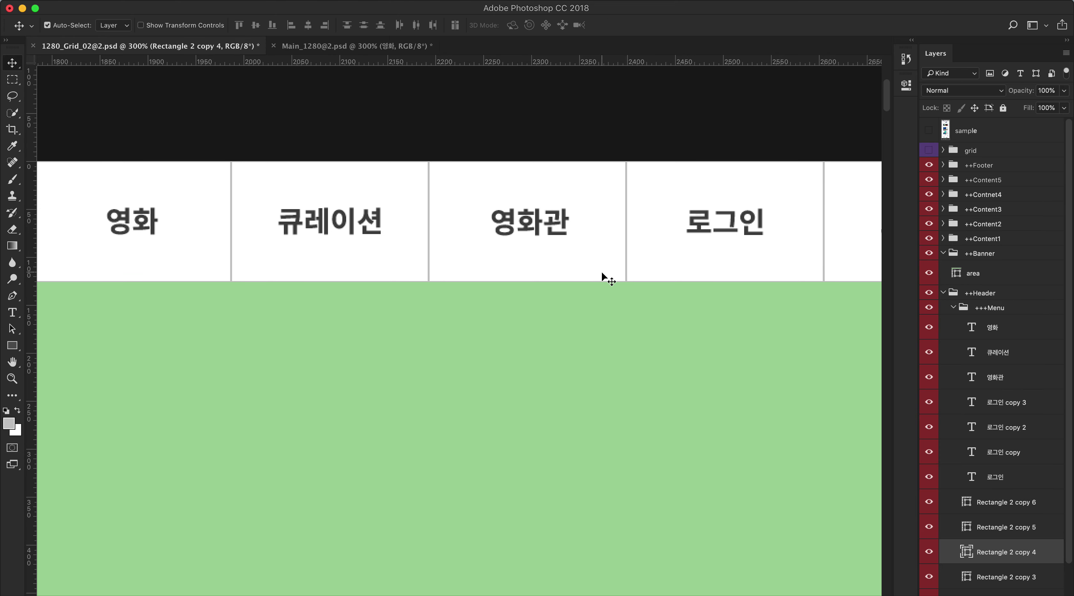
shift+click(1030, 381)
super+click(1029, 380)
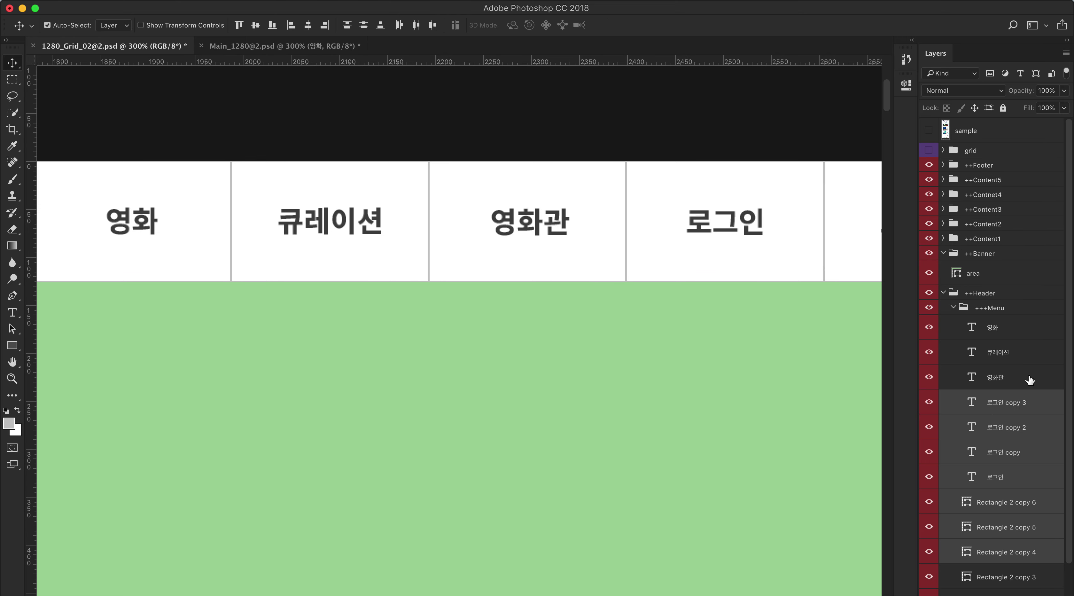
double_click(1030, 380)
click(747, 211)
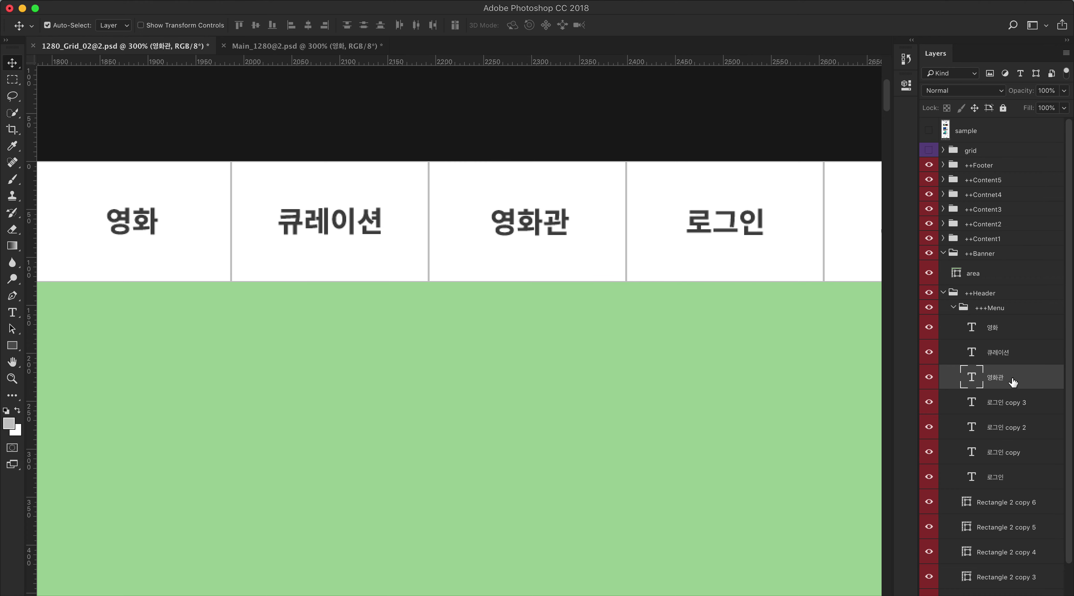
- Center the 영화관 label vertically and horizontally within the third menu cell's rectangle
click(547, 246)
super+click(1031, 378)
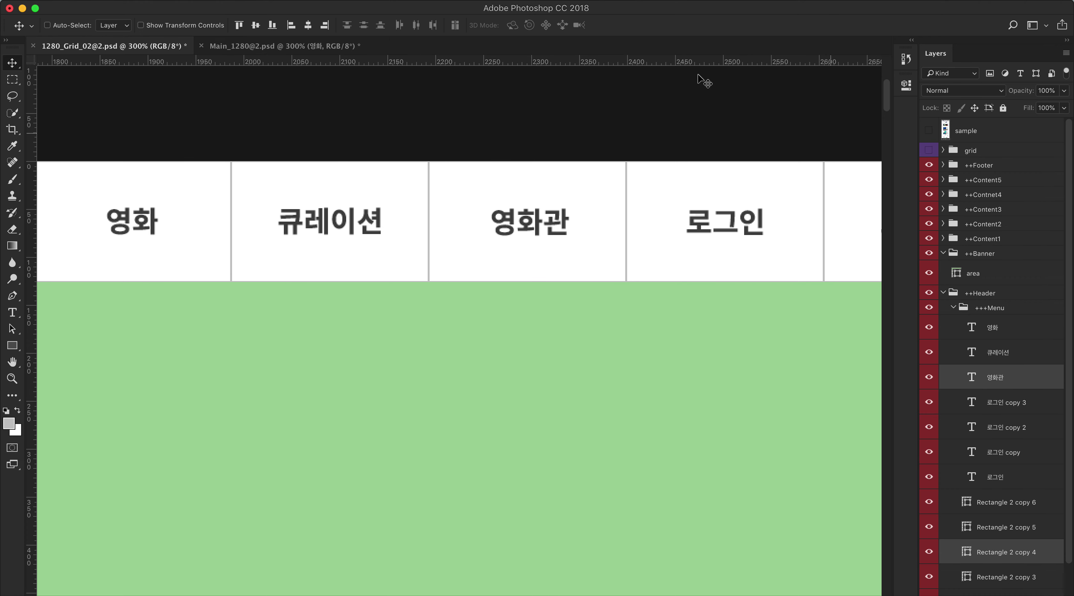
click(255, 25)
click(308, 25)
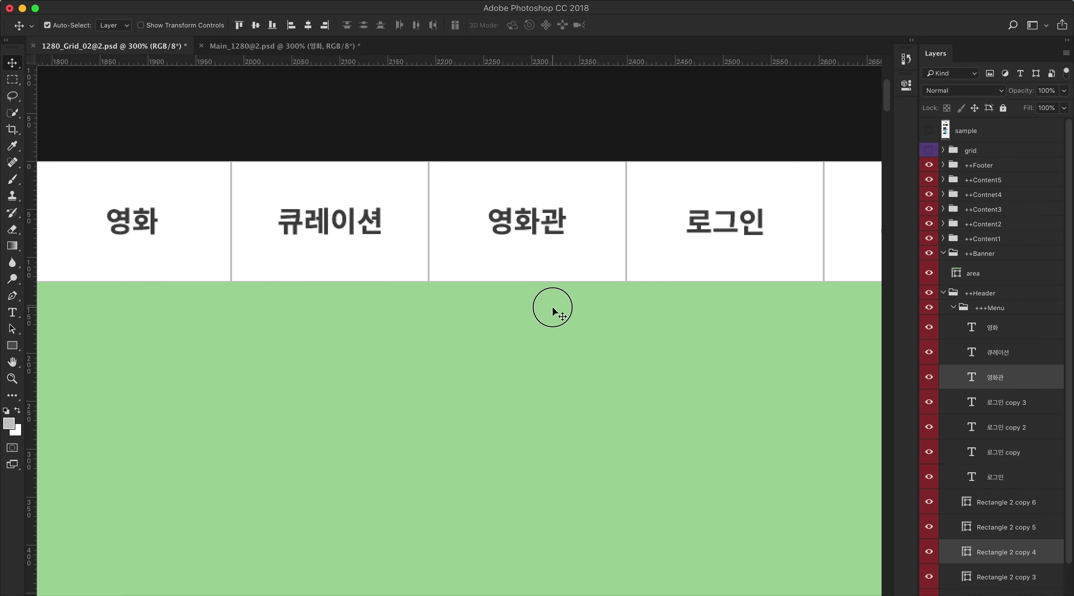
click(551, 306)
- Change the label in the fourth menu cell to 특별관
scroll(543, 271, right, 5)
click(488, 197)
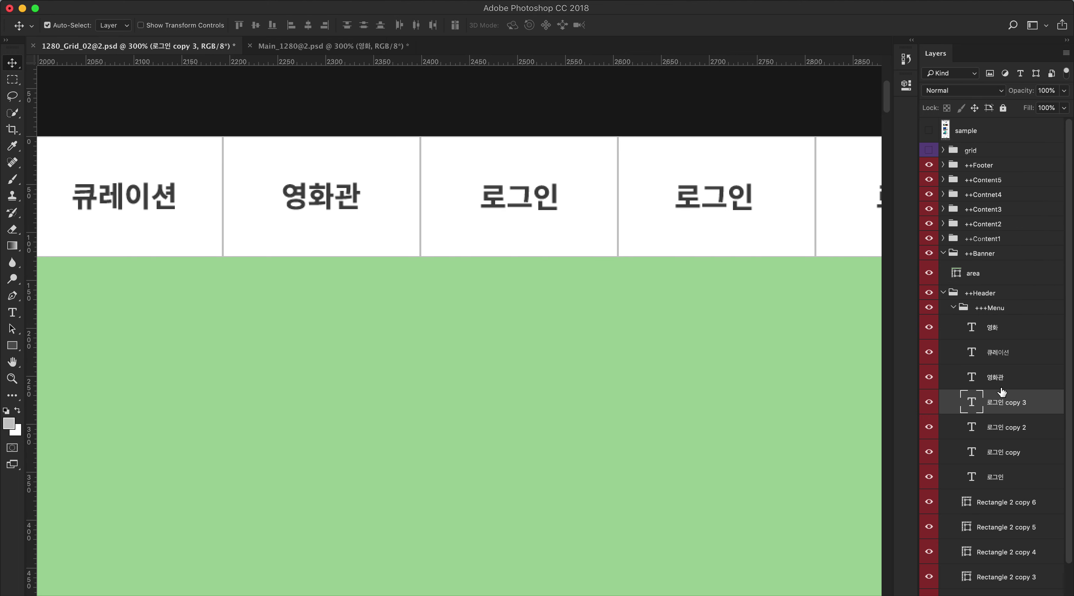
double_click(973, 402)
text(특별관)
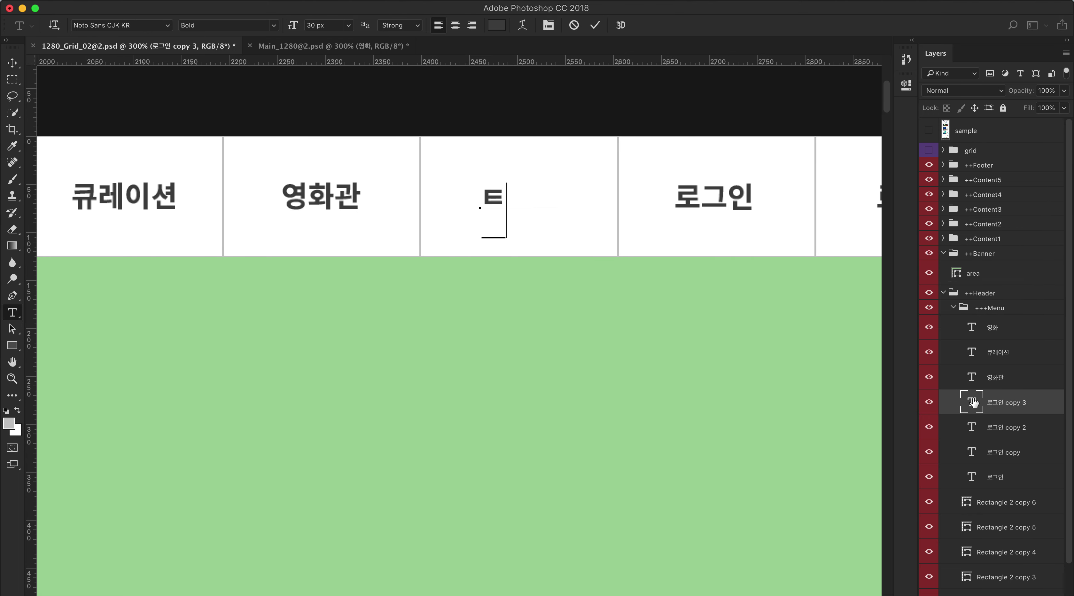
key(super+Return)
key(v)
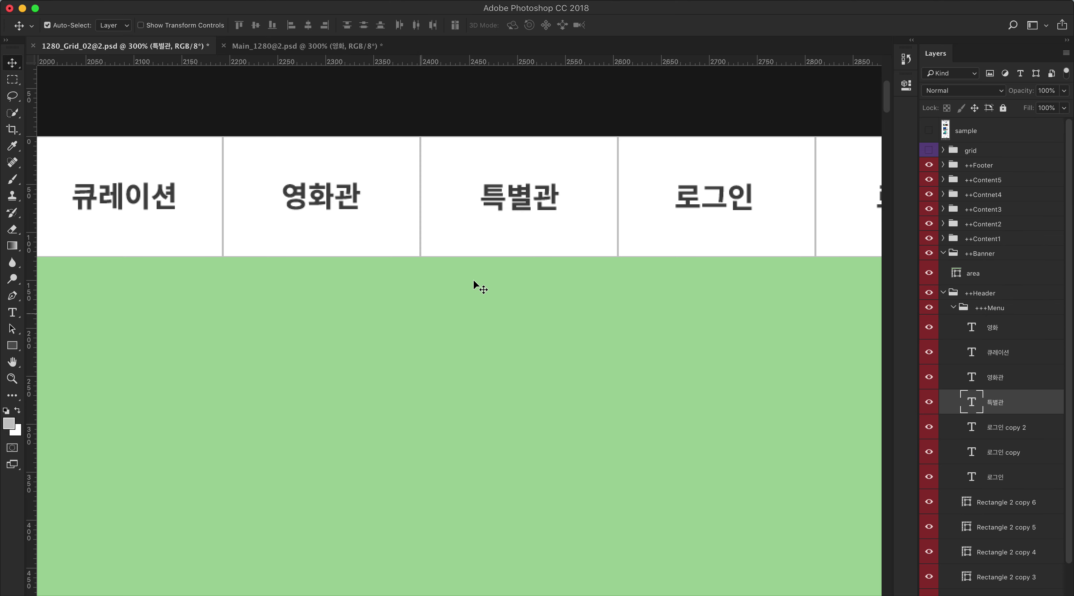
- Center the 특별관 label within the fourth menu cell's rectangle
click(586, 255)
super+click(1025, 403)
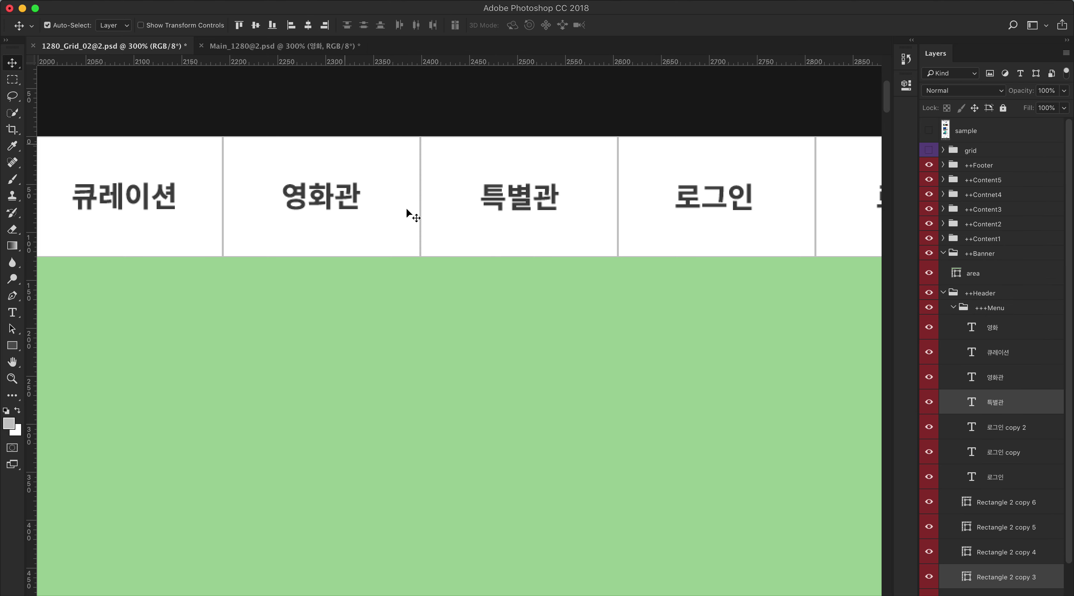
click(695, 271)
- Change the label in the fifth menu cell to 스토어
drag(695, 271, 413, 280)
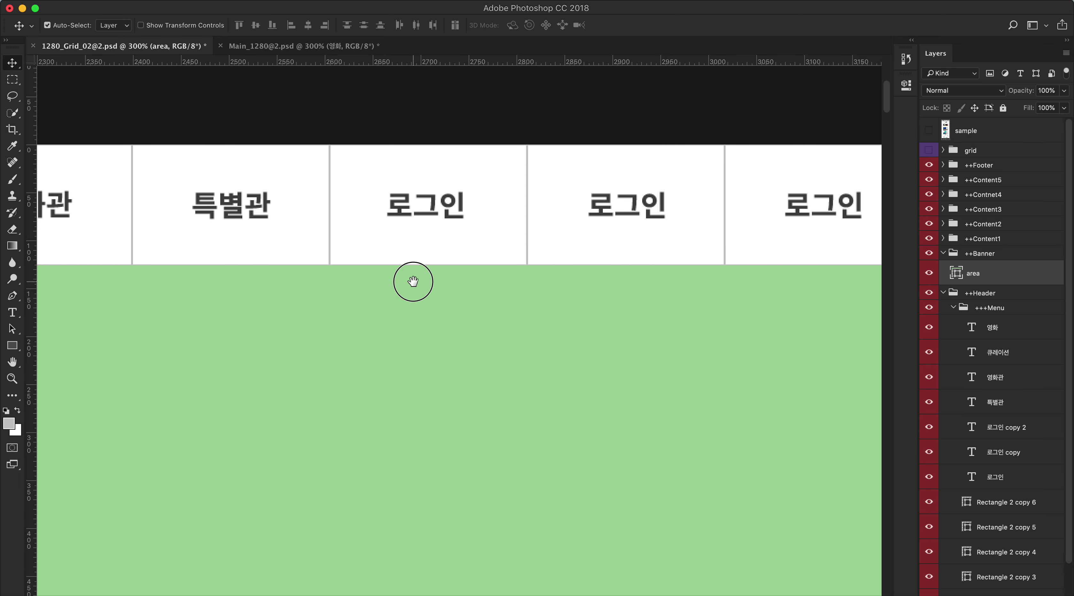
click(418, 216)
double_click(972, 426)
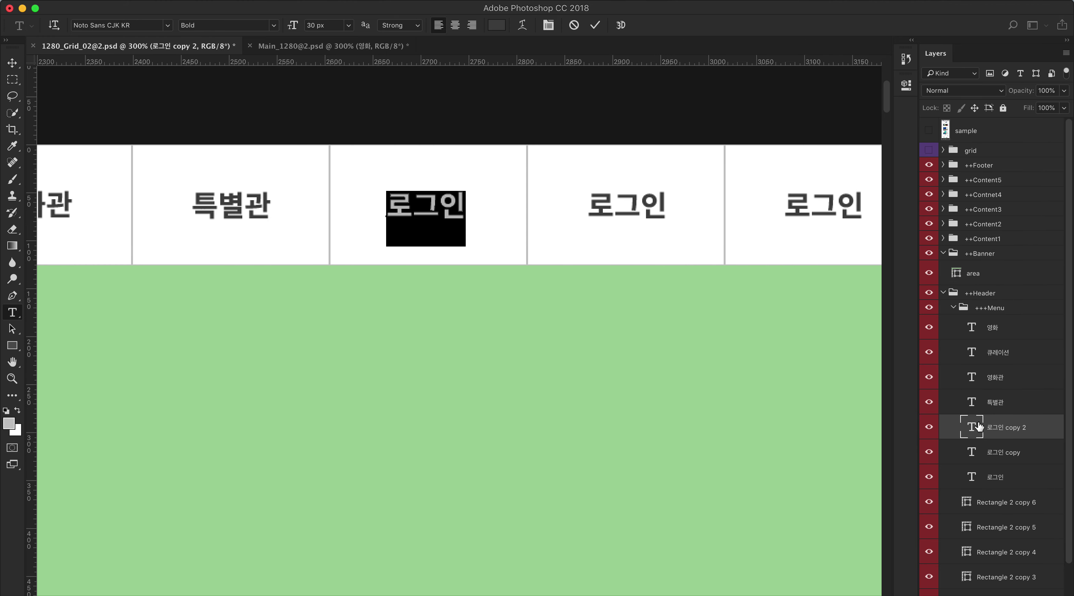
text(스토어)
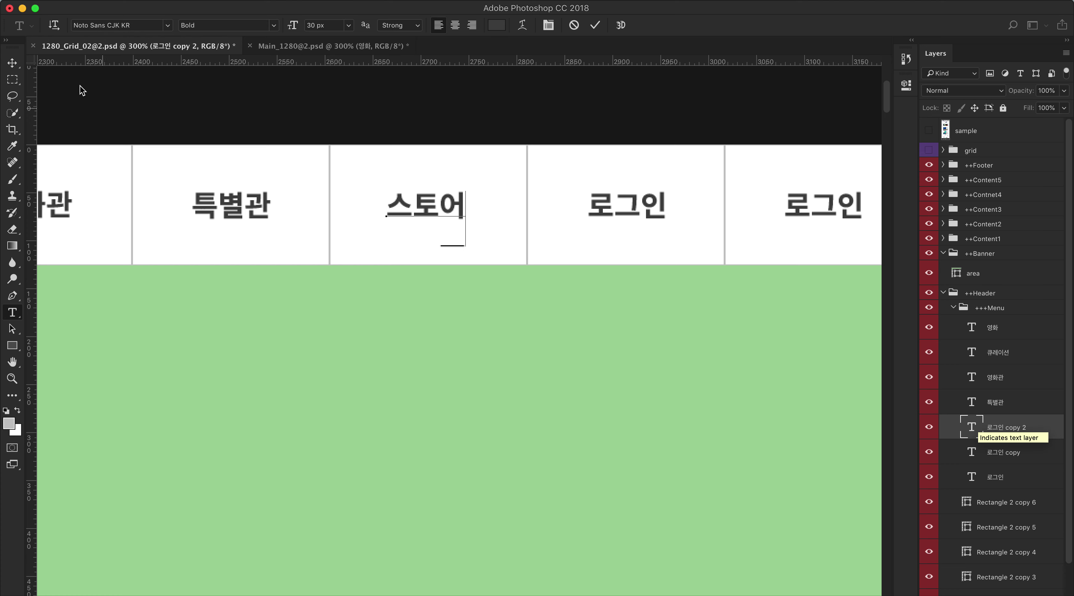
key(ctrl+Return)
key(v)
- Center the 스토어 label vertically and horizontally within the fifth menu cell's rectangle
click(487, 282)
click(495, 223)
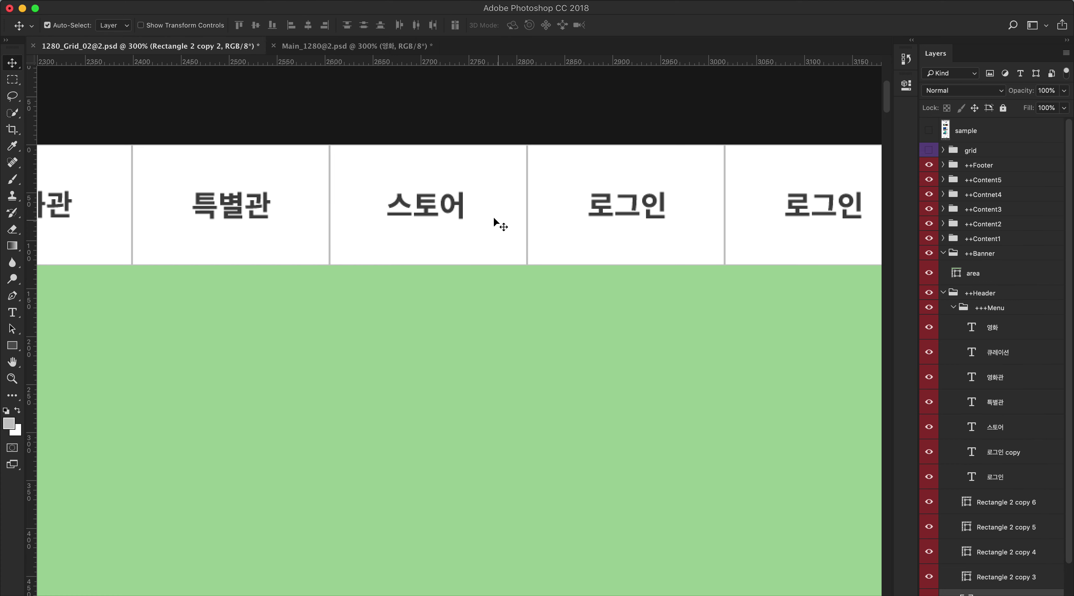
click(432, 209)
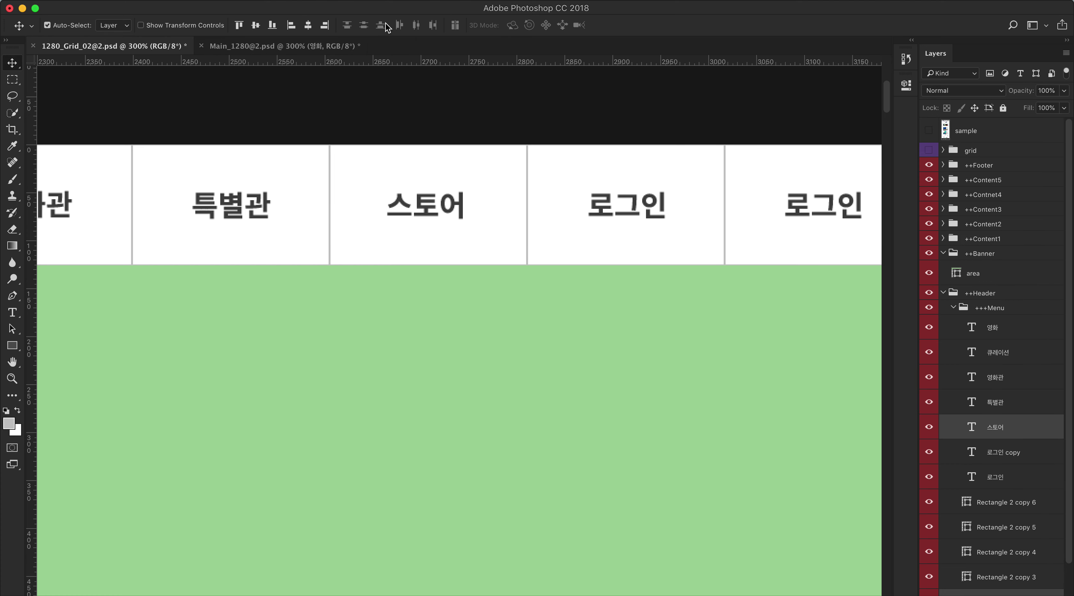
click(256, 25)
click(314, 27)
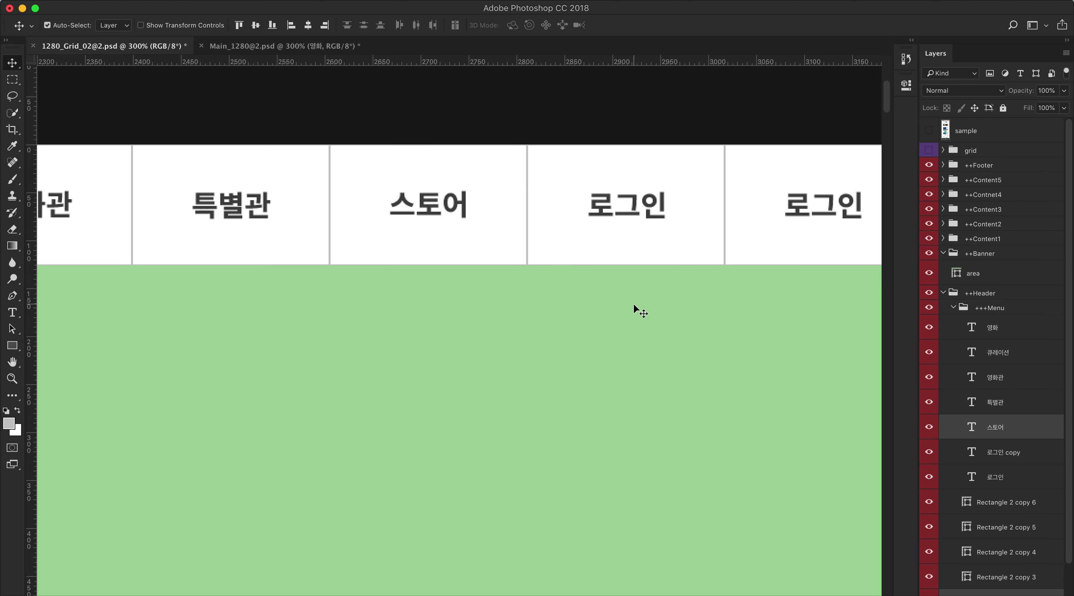
- Change the label in the sixth menu cell to 이벤트
click(634, 303)
click(625, 258)
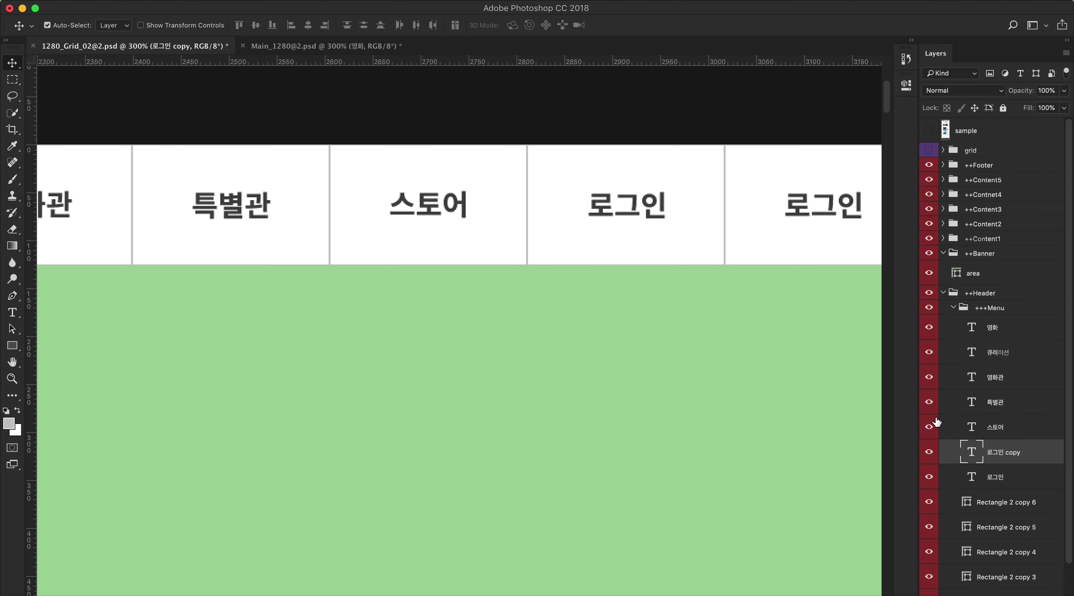
double_click(973, 454)
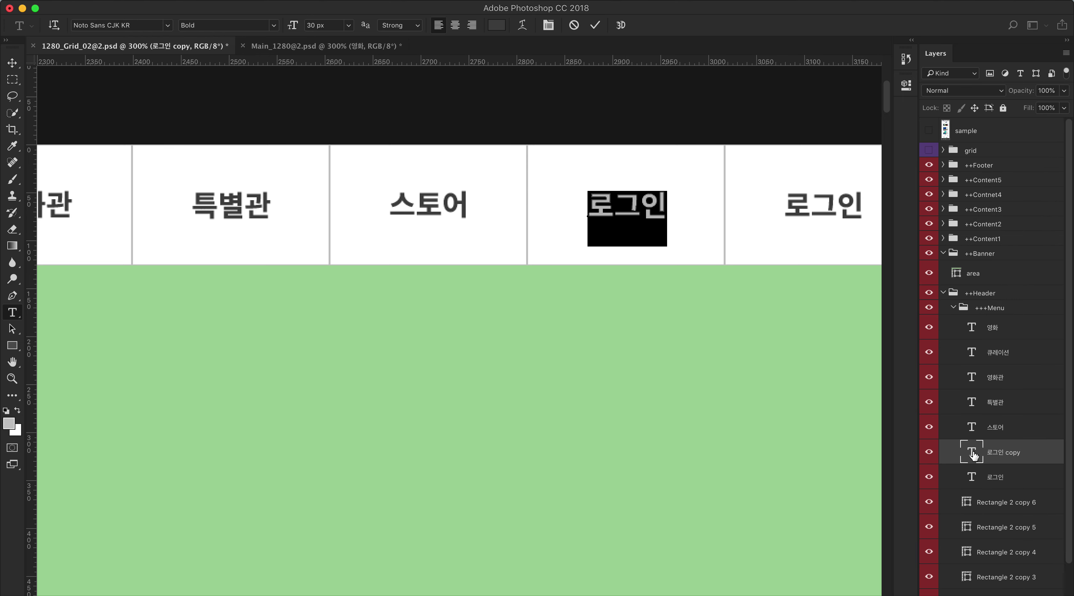
text(이벤트)
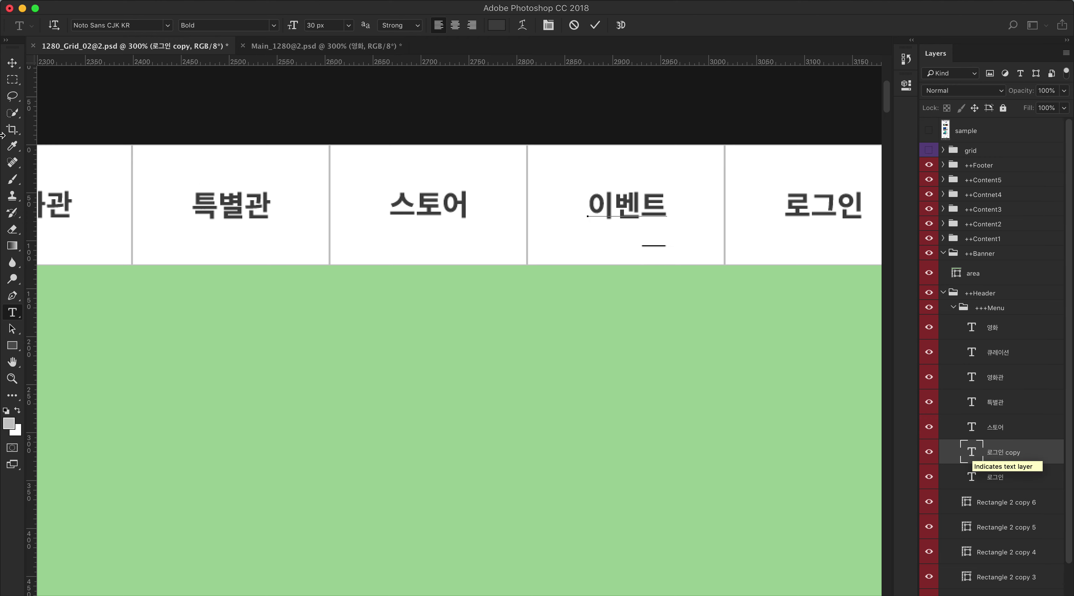
click(12, 63)
- Center the 이벤트 label horizontally within the sixth menu cell's rectangle
click(530, 328)
click(601, 232)
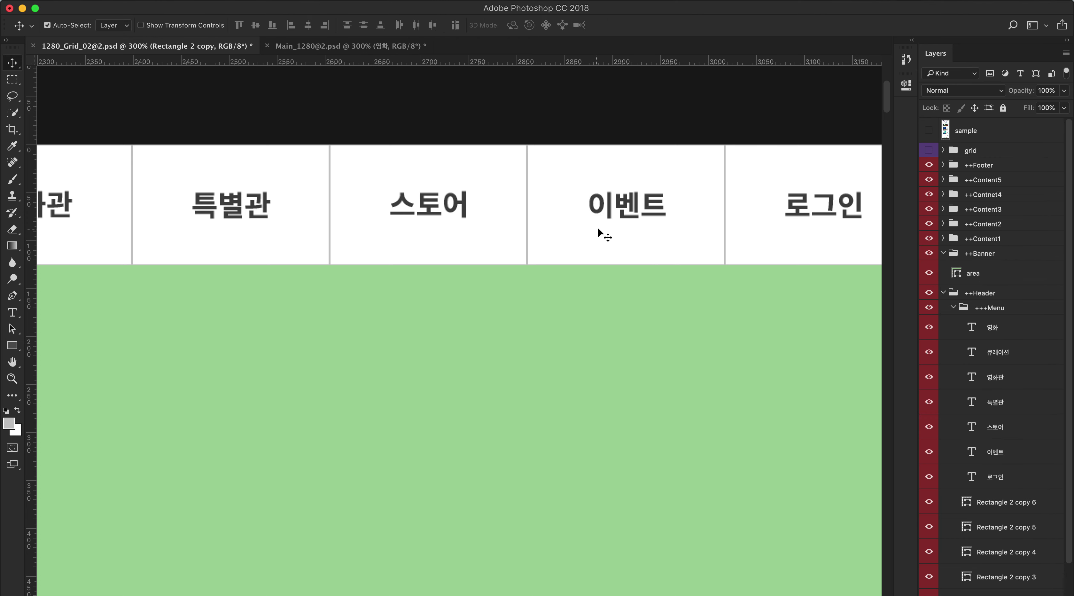
shift+click(642, 209)
super+click(999, 415)
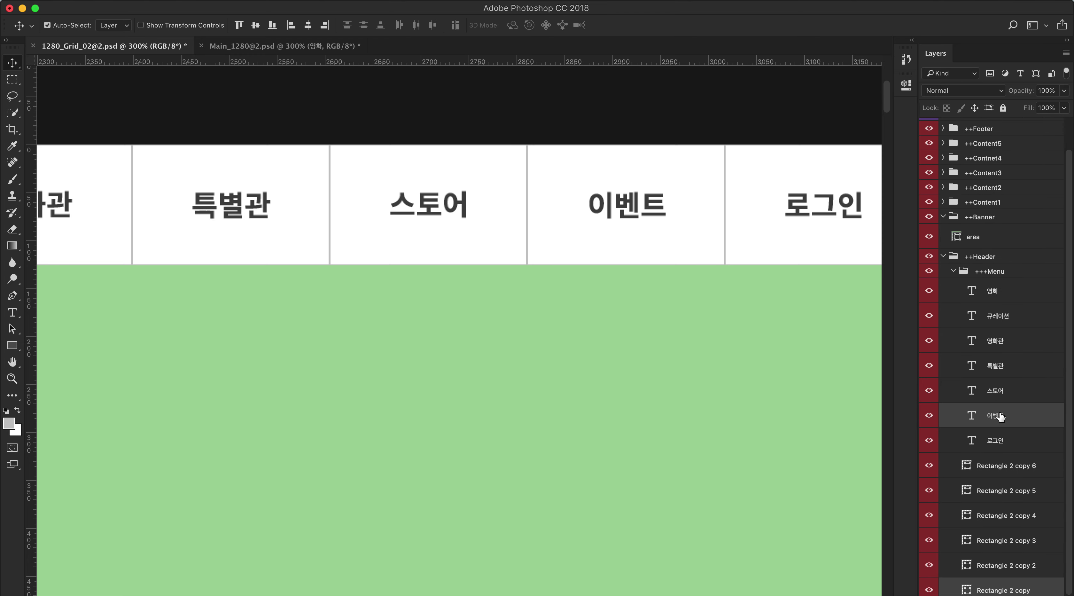
scroll(1000, 415, down, 2)
click(307, 25)
- Examine the whole header, checking the logos and the labels and borders of the seven menu cells
click(616, 296)
scroll(665, 297, right, 5)
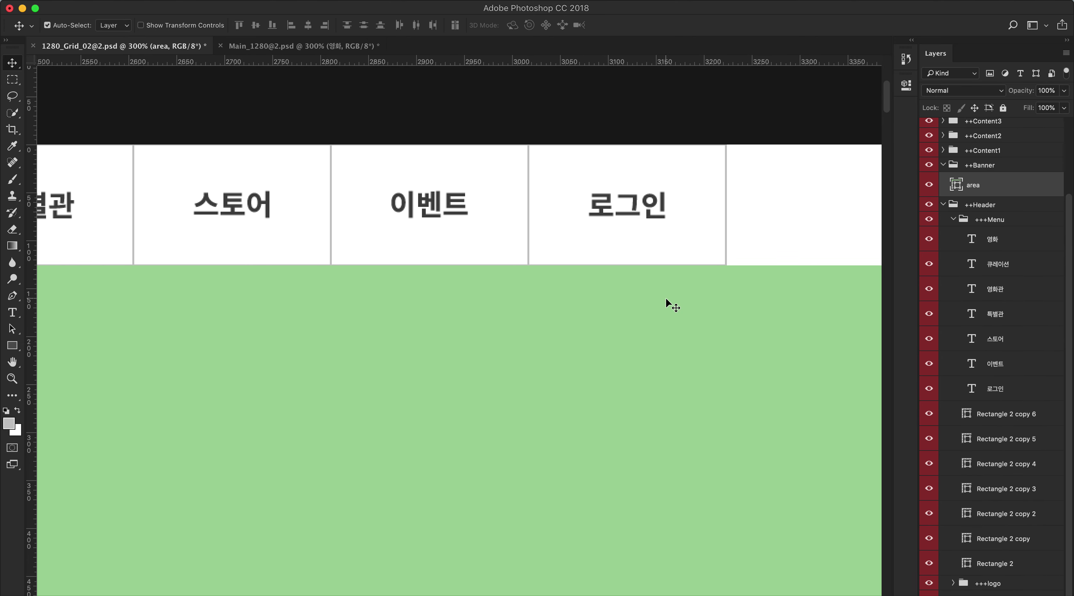
key(super+minus)
key(super+minus)
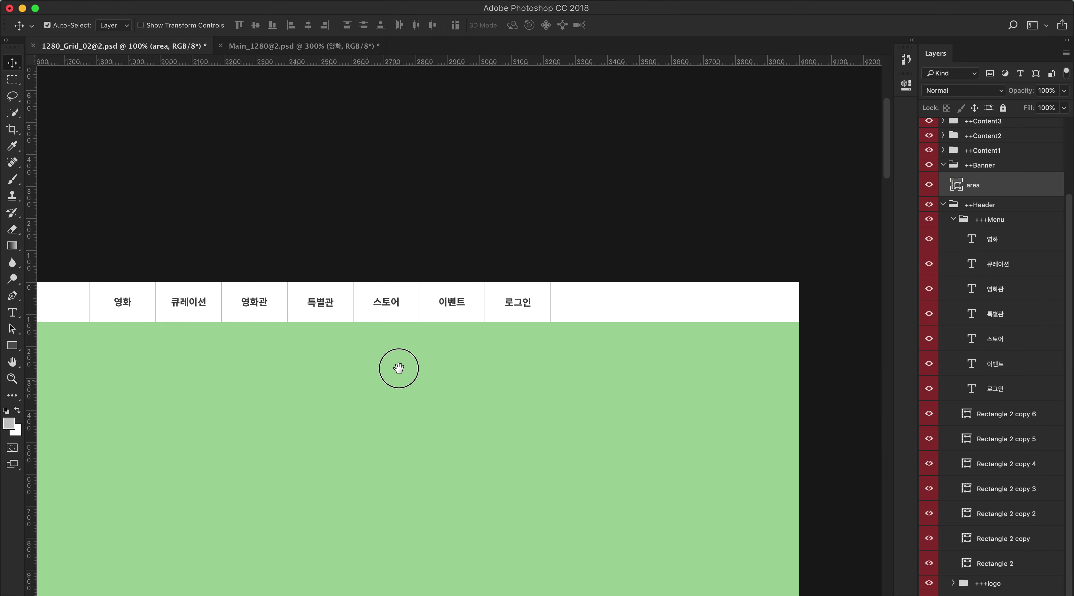
scroll(520, 336, left, 3)
super+click(426, 312)
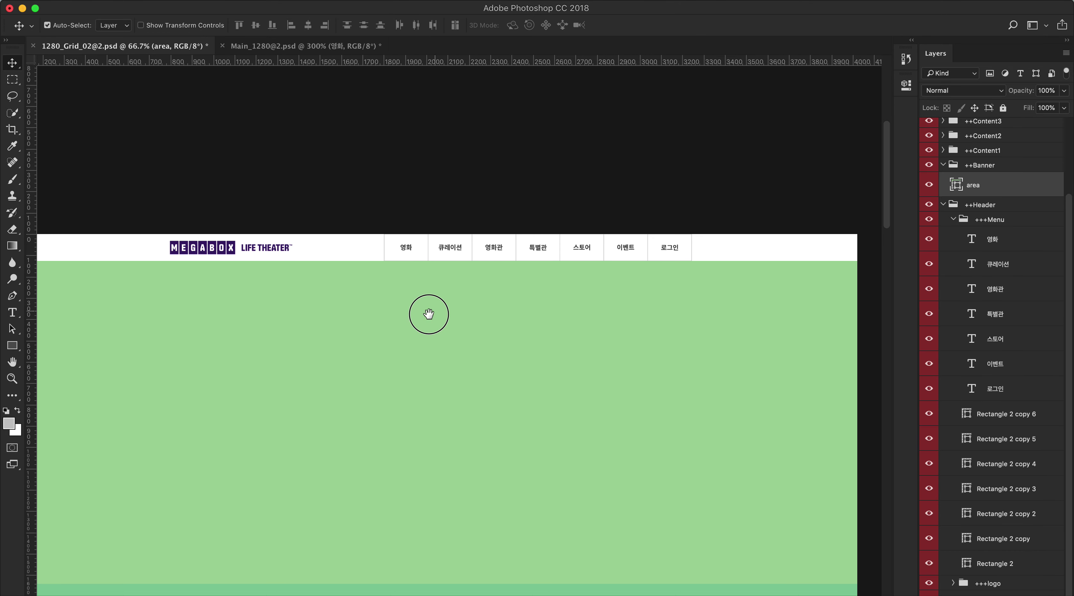
scroll(431, 319, down, 3)
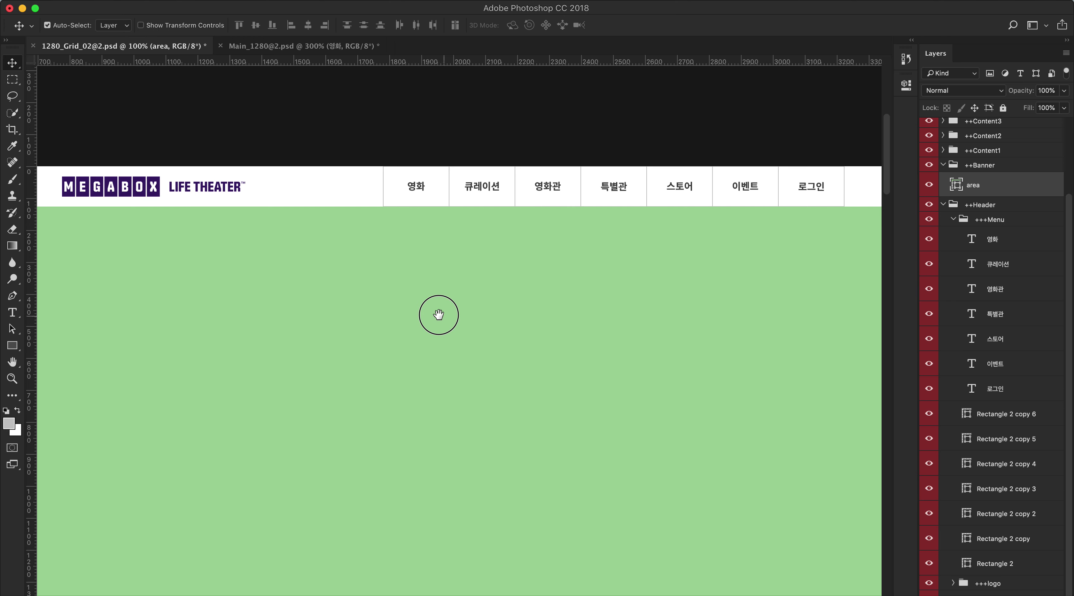
key(Tab)
drag(378, 288, 458, 272)
key(Tab)
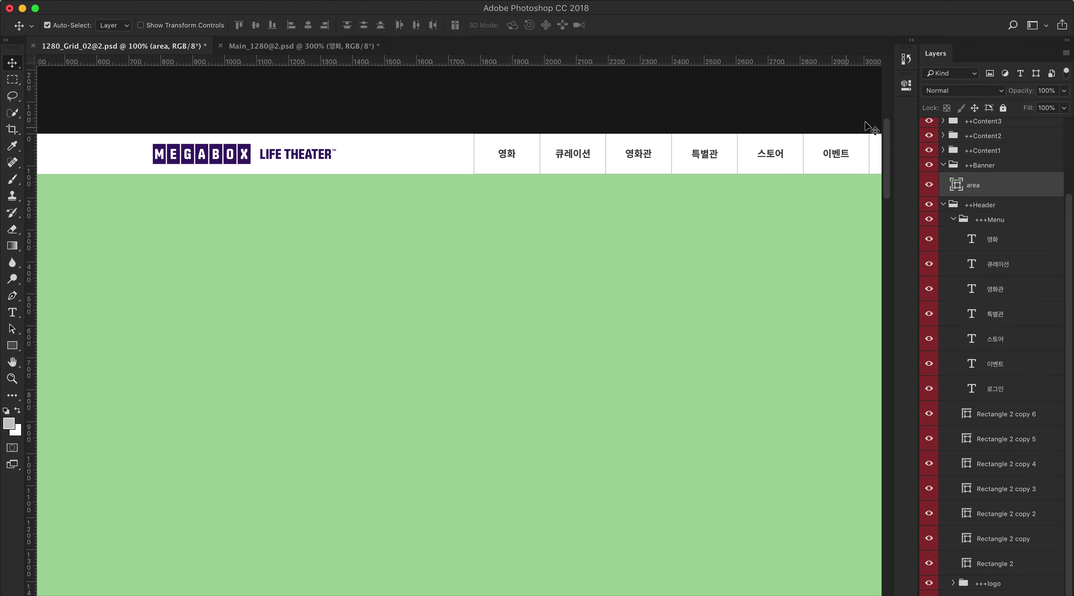
scroll(951, 156, up, 3)
key(Tab)
key(Tab)
key(Tab)
key(Tab)
key(Tab)
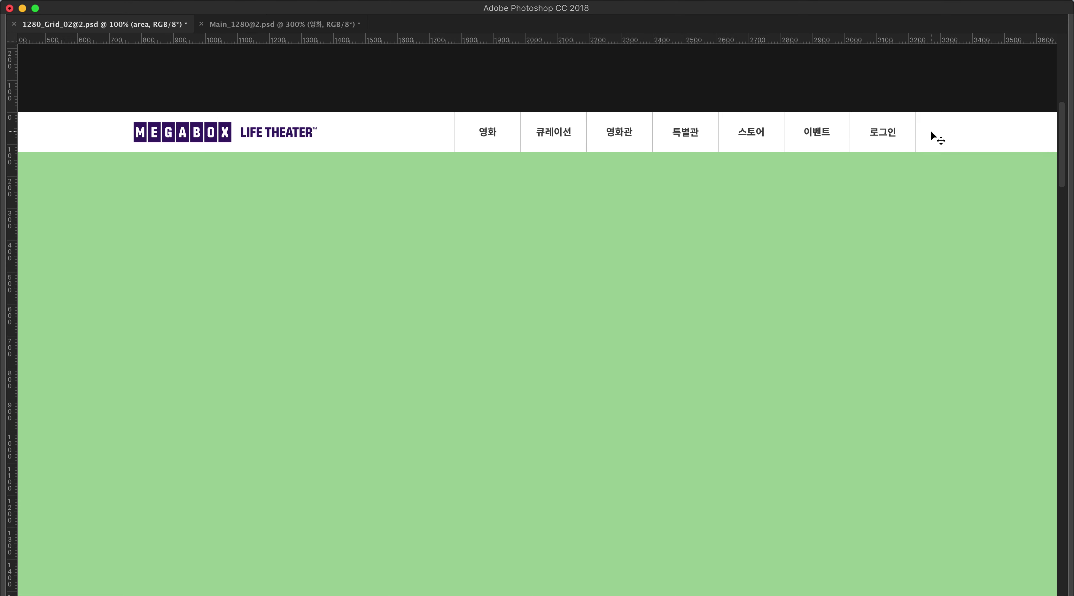
key(Tab)
click(930, 131)
drag(757, 273, 685, 262)
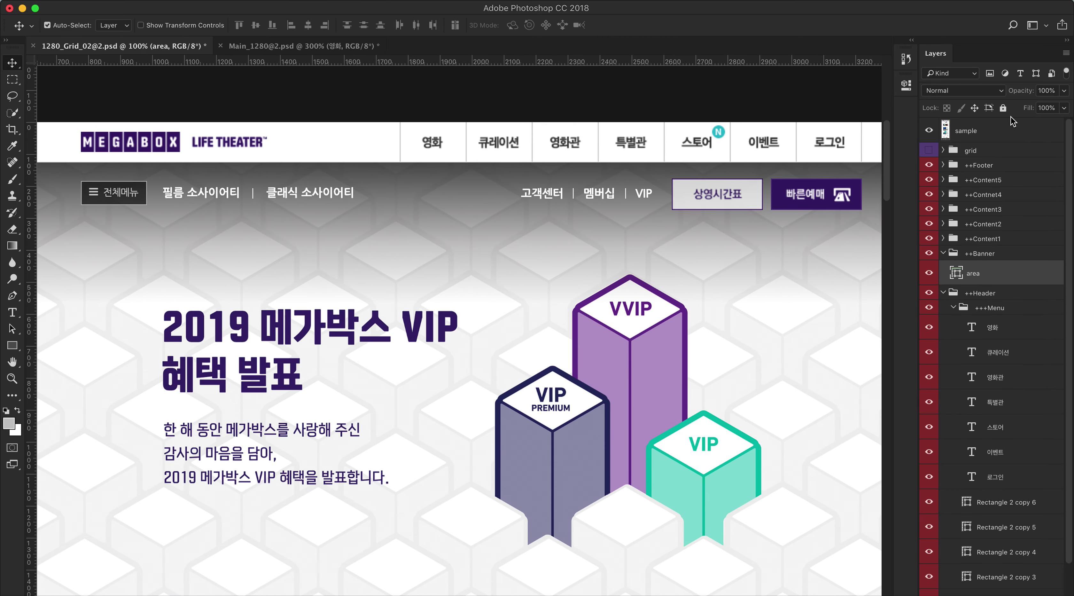
- Reduce the sample layer's opacity to 20% to compare it with the header, and hide the sample
click(991, 130)
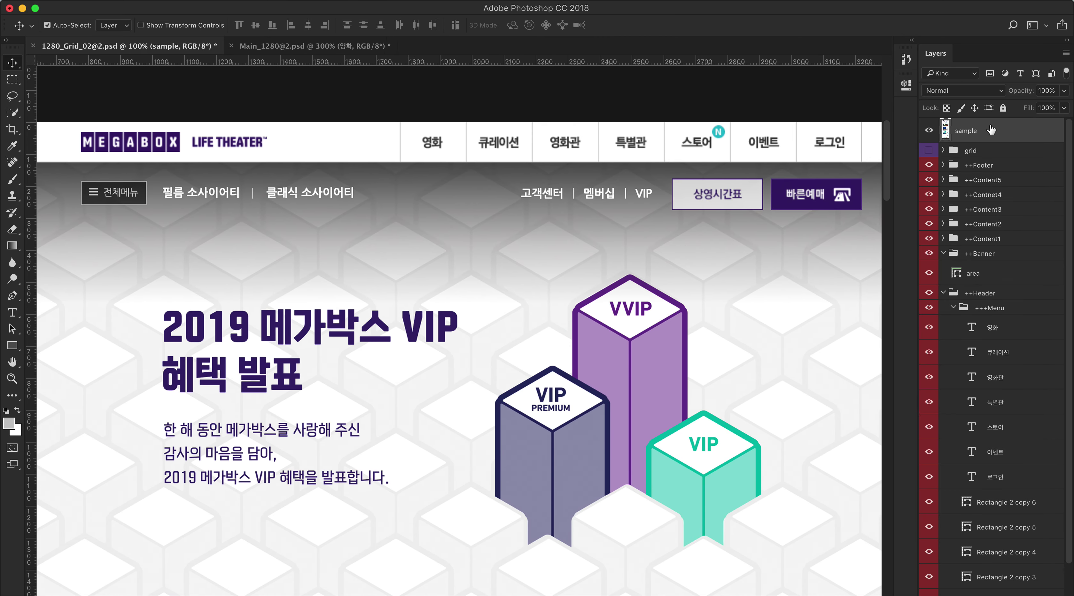
key(5)
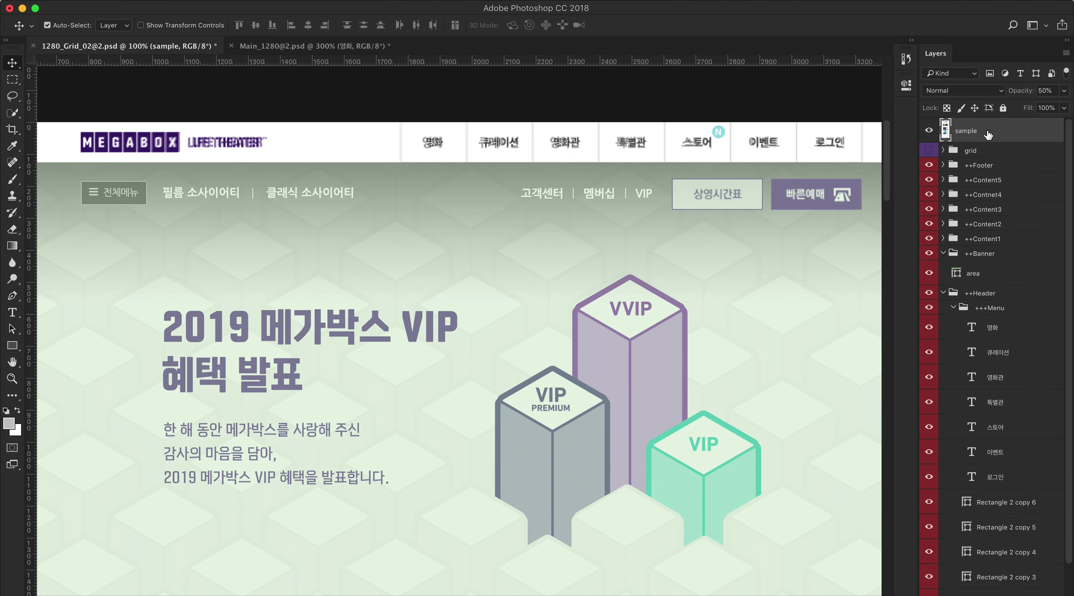
key(2)
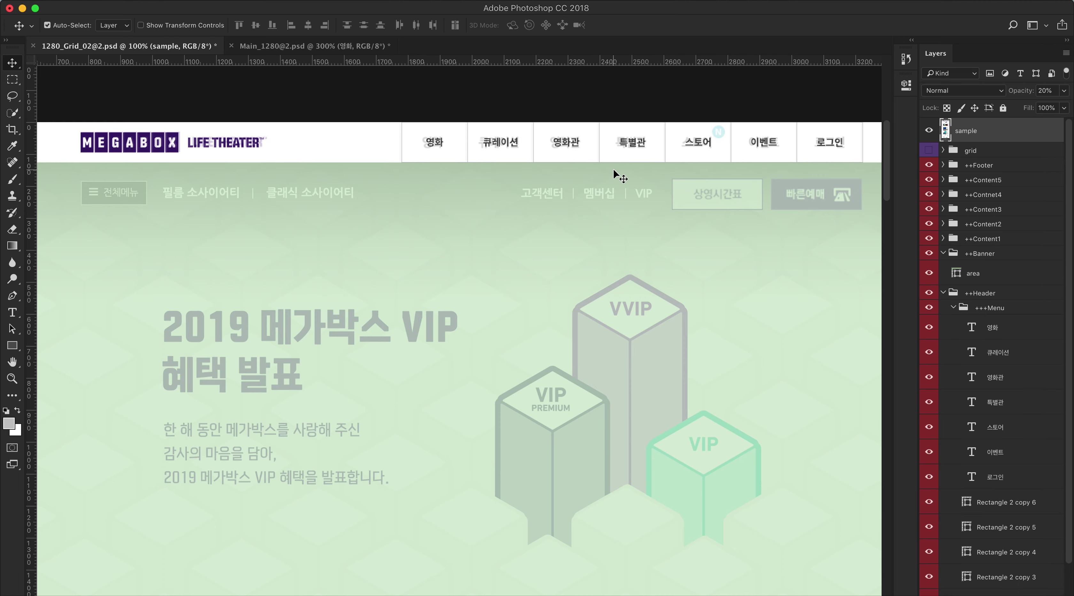
click(929, 131)
click(697, 280)
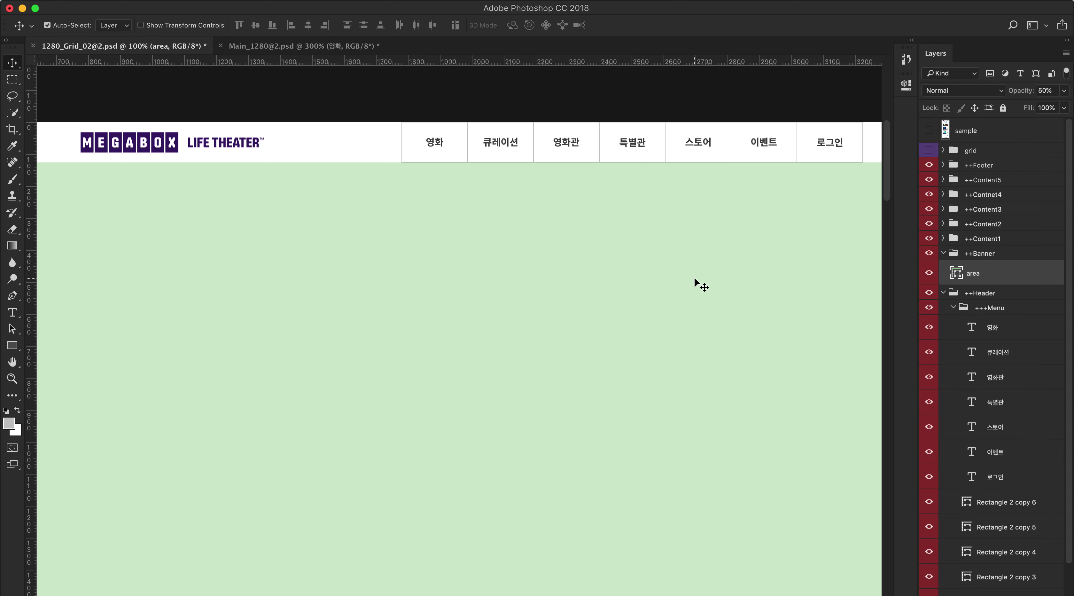
- Set the font size of all seven menu labels, from 영화 to 로그인, to 34 px
mouse_move(659, 261)
mouse_down()
mouse_move(631, 277)
mouse_move(673, 255)
mouse_move(663, 256)
mouse_up()
click(403, 163)
shift+click(1023, 477)
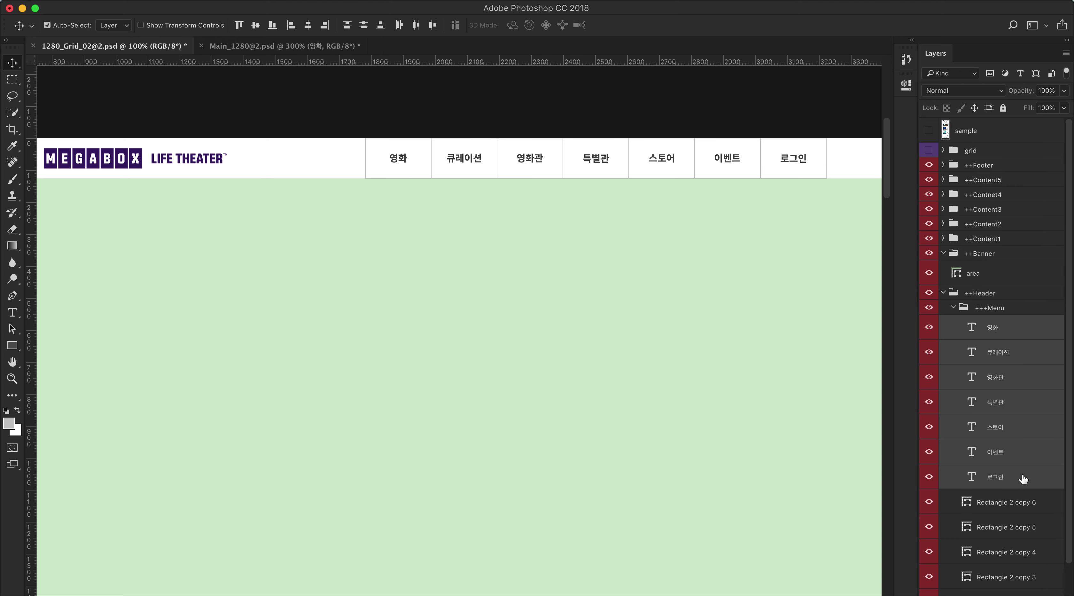
click(12, 312)
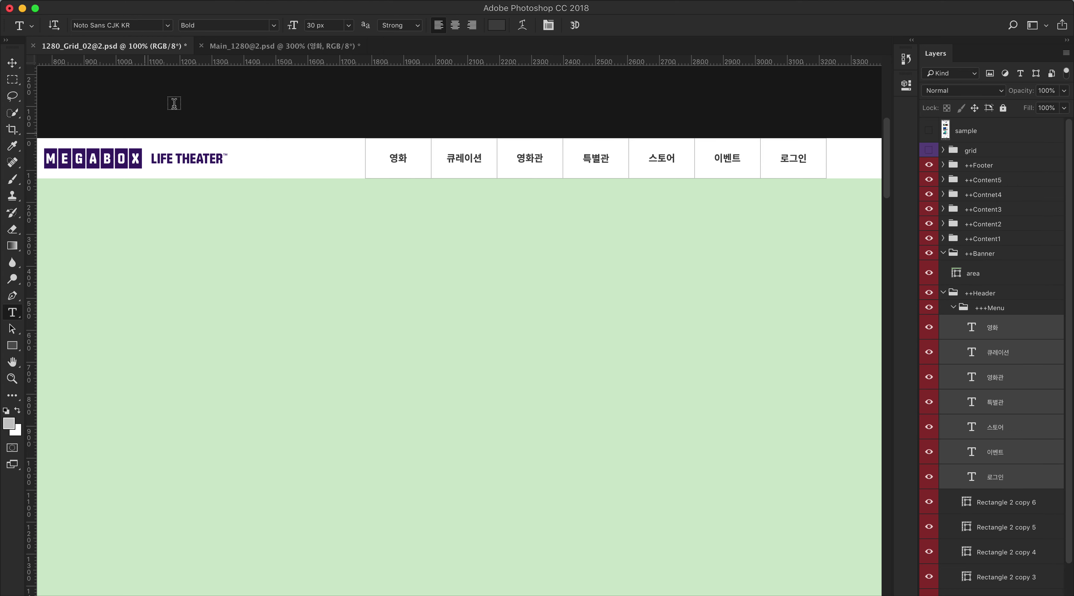
click(328, 25)
text(3)
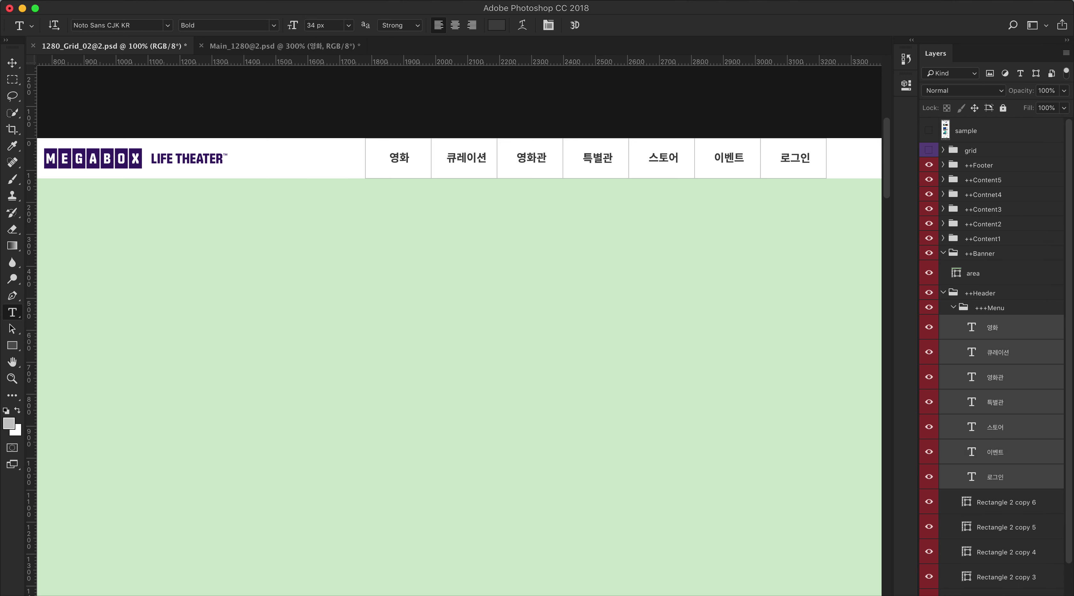
- Compare the menu labels with the sample by briefly showing the sample layer and hiding it again
click(12, 63)
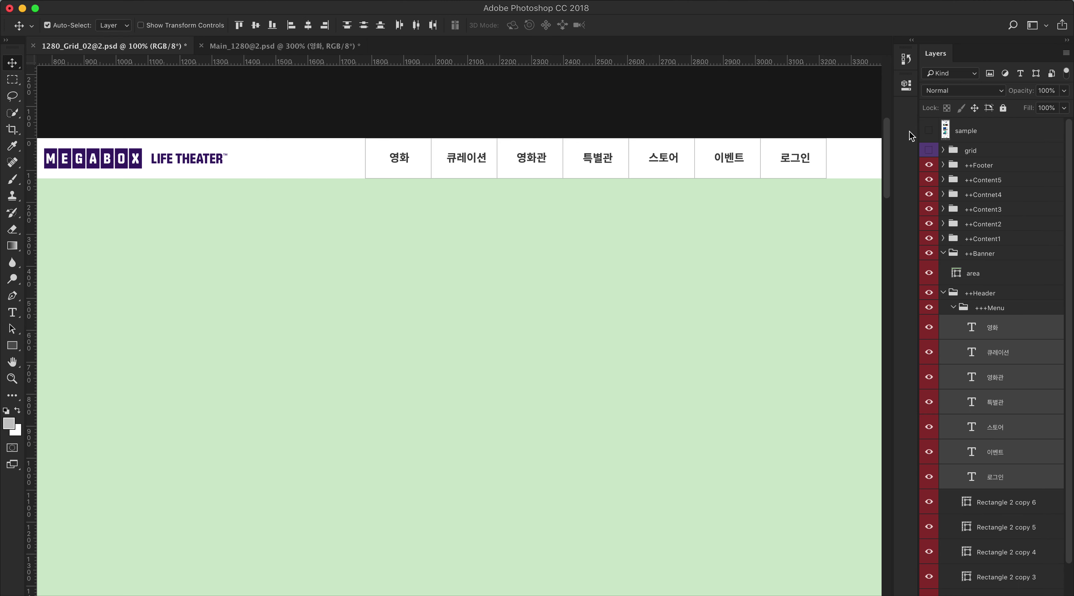
click(929, 131)
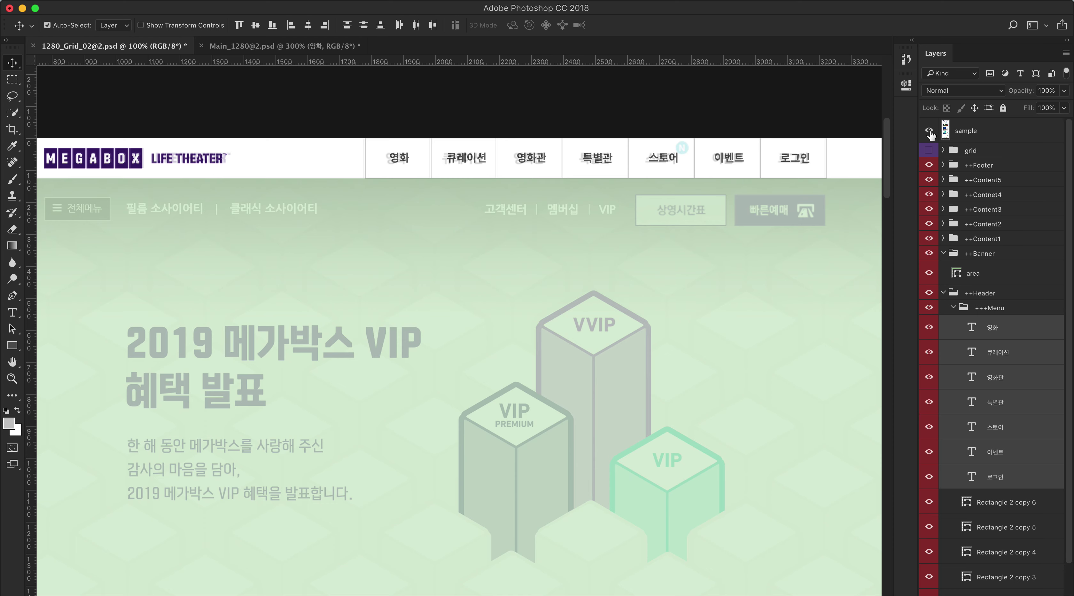
click(929, 130)
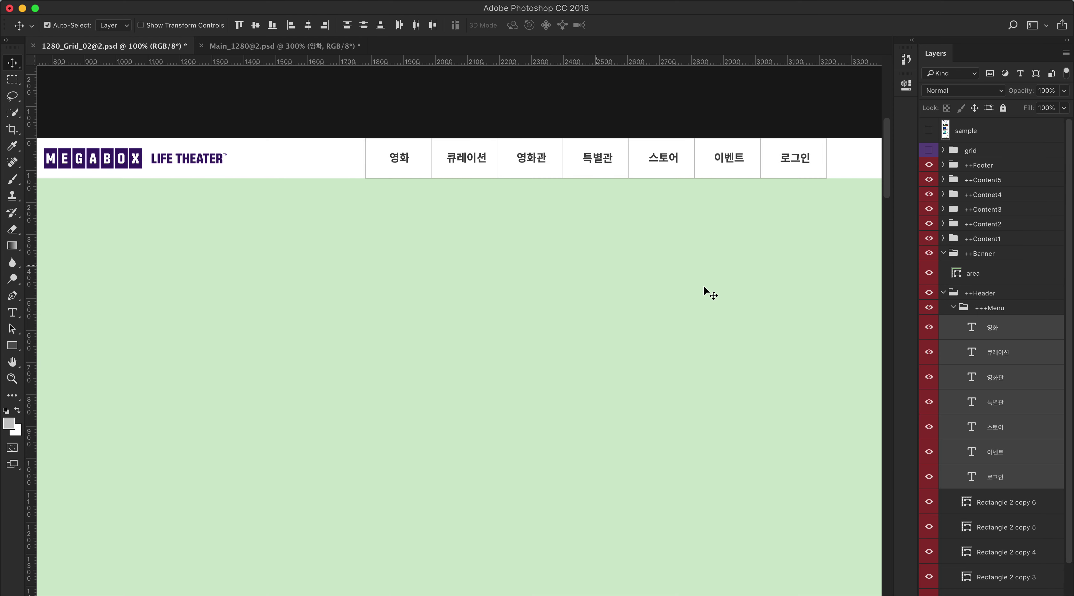
- Center the 로그인 label horizontally and vertically within its menu cell, Rectangle 2
click(1003, 314)
click(790, 162)
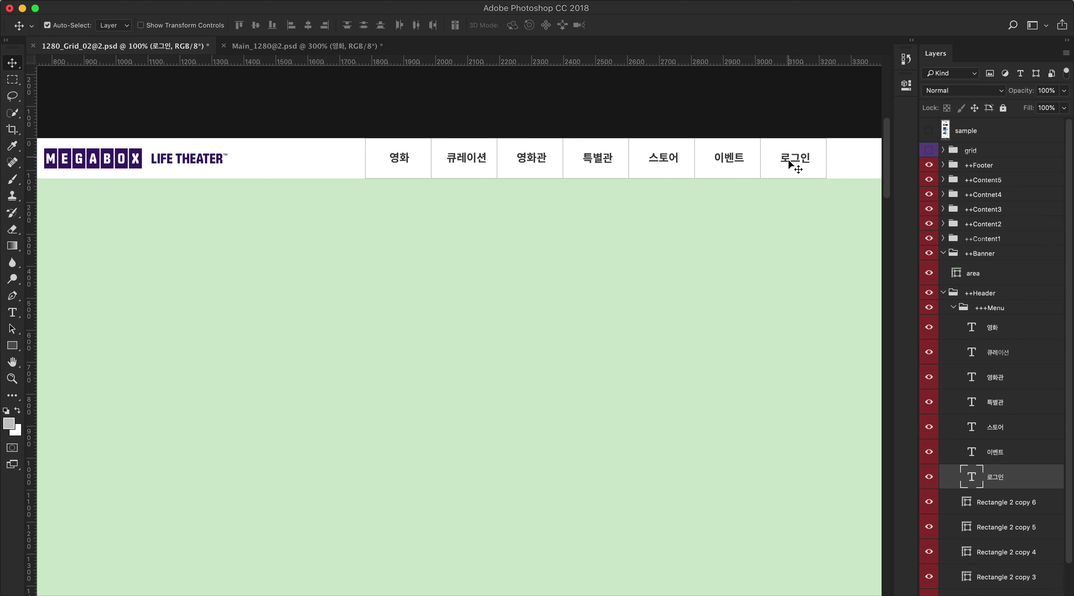
scroll(784, 184, right, 2)
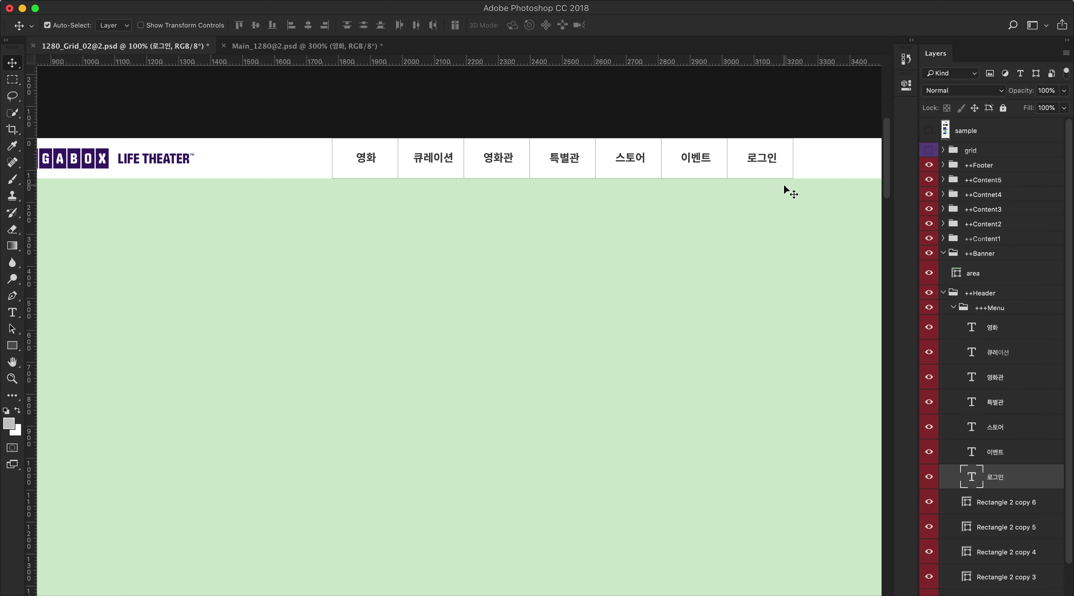
click(770, 169)
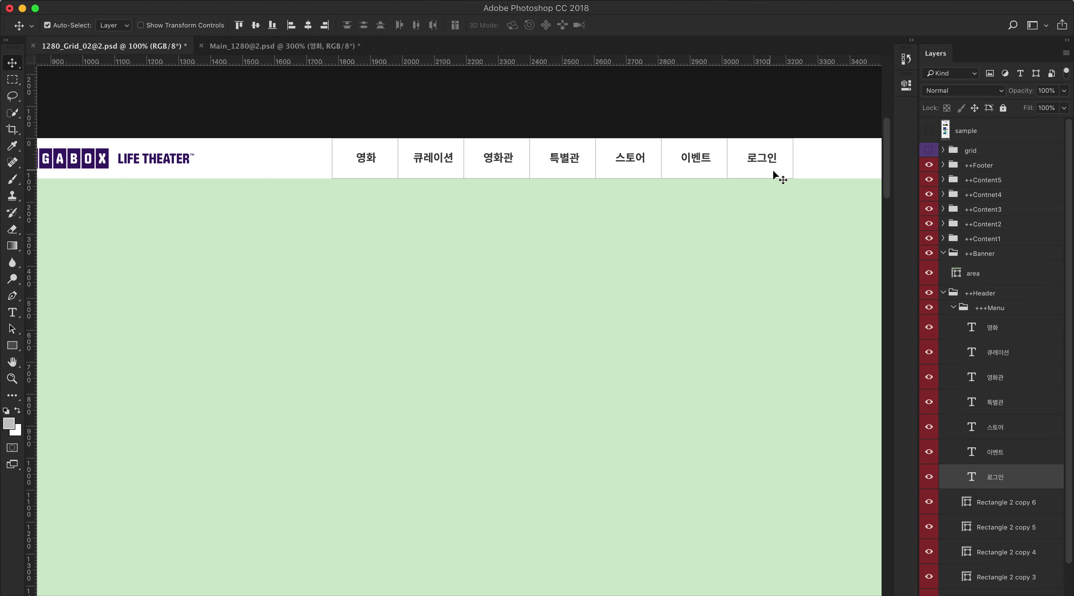
click(798, 203)
click(773, 163)
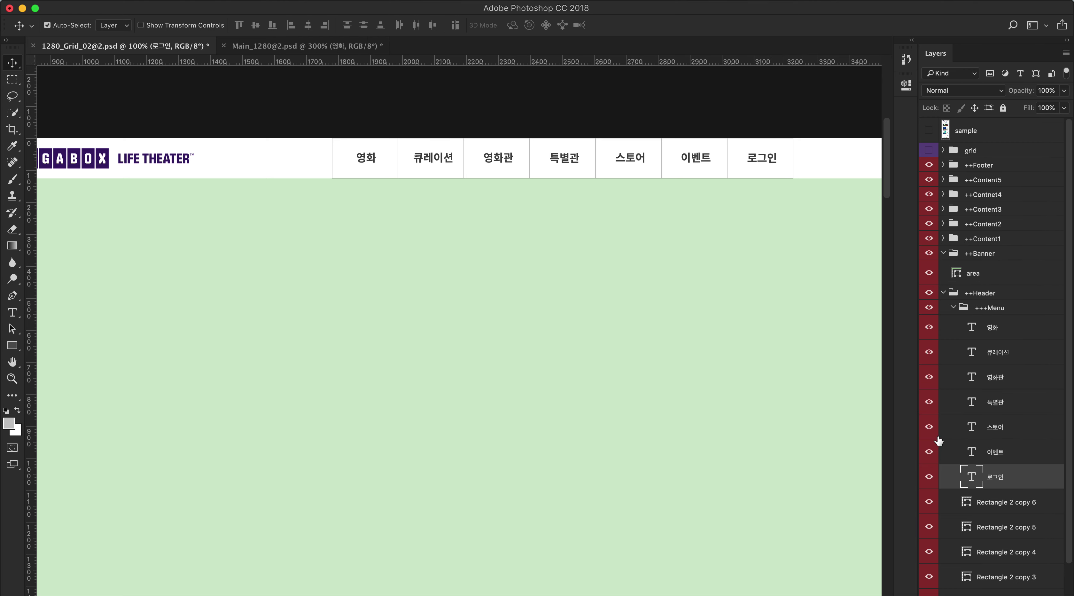
scroll(939, 441, down, 3)
key(super)
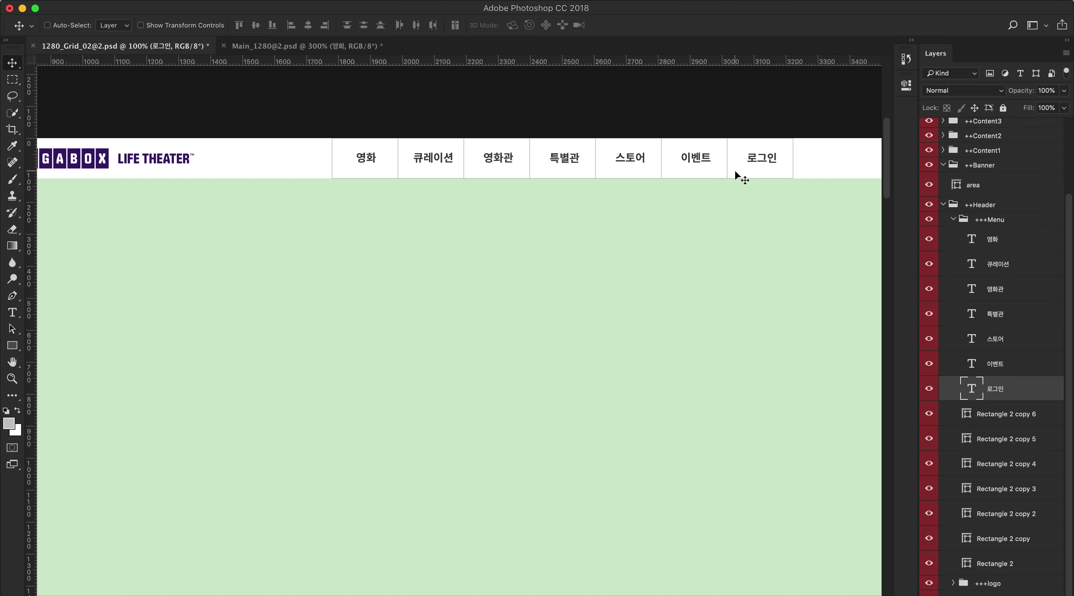
click(756, 170)
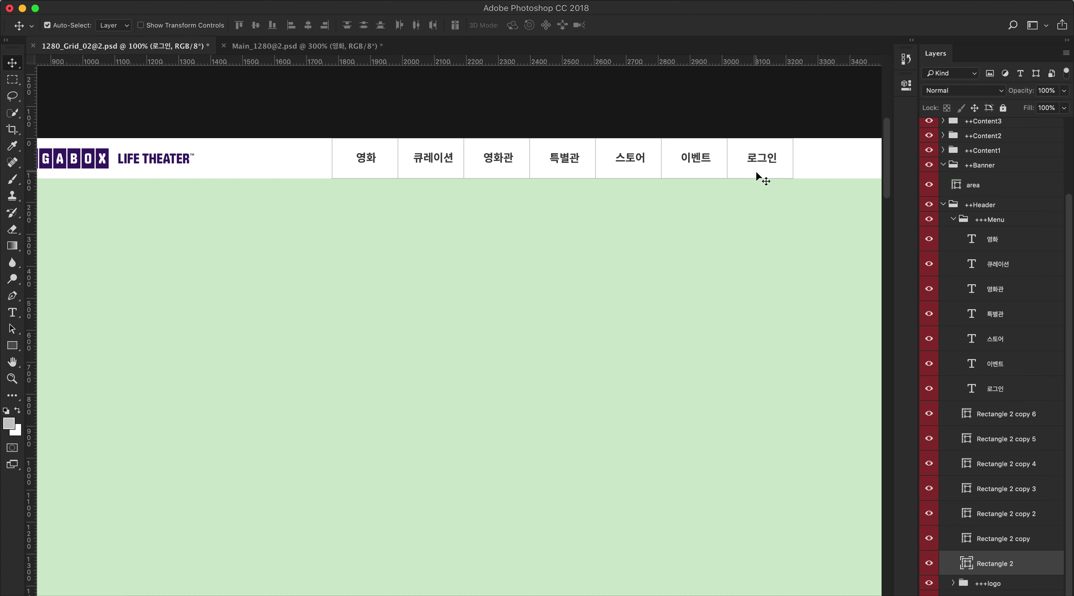
key(super)
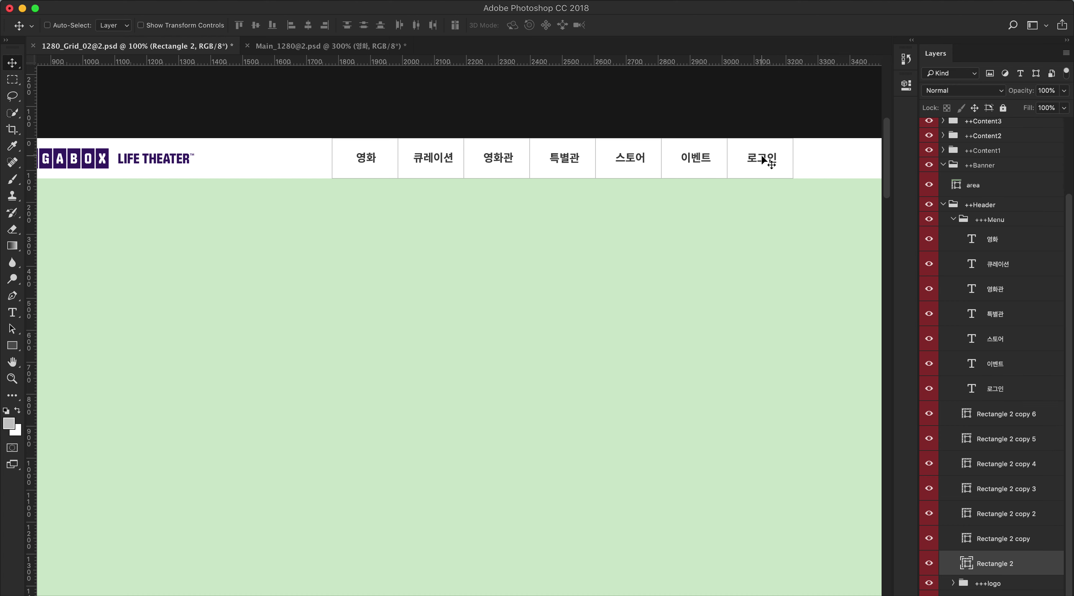
shift+click(762, 160)
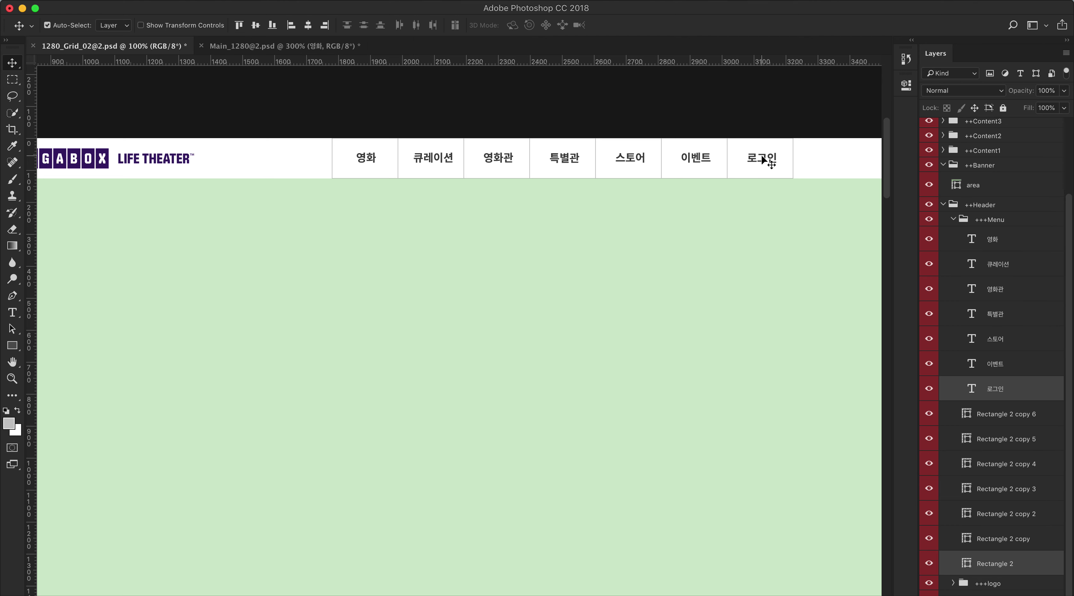
- Center the 이벤트 and 스토어 labels horizontally and vertically, each within its own menu cell
click(684, 171)
shift+click(680, 170)
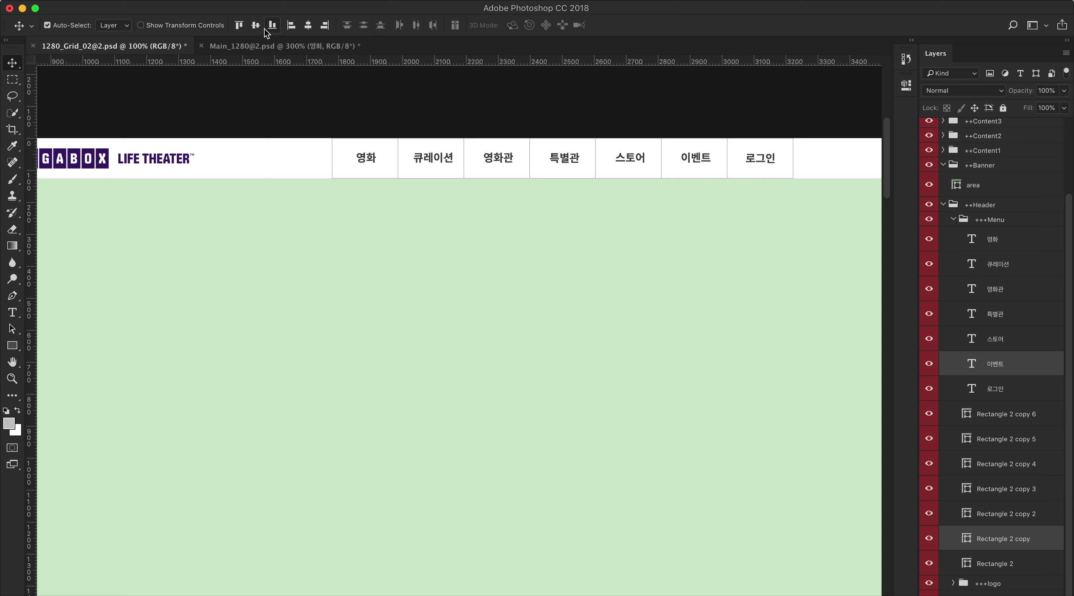
click(305, 27)
click(636, 173)
shift+click(629, 161)
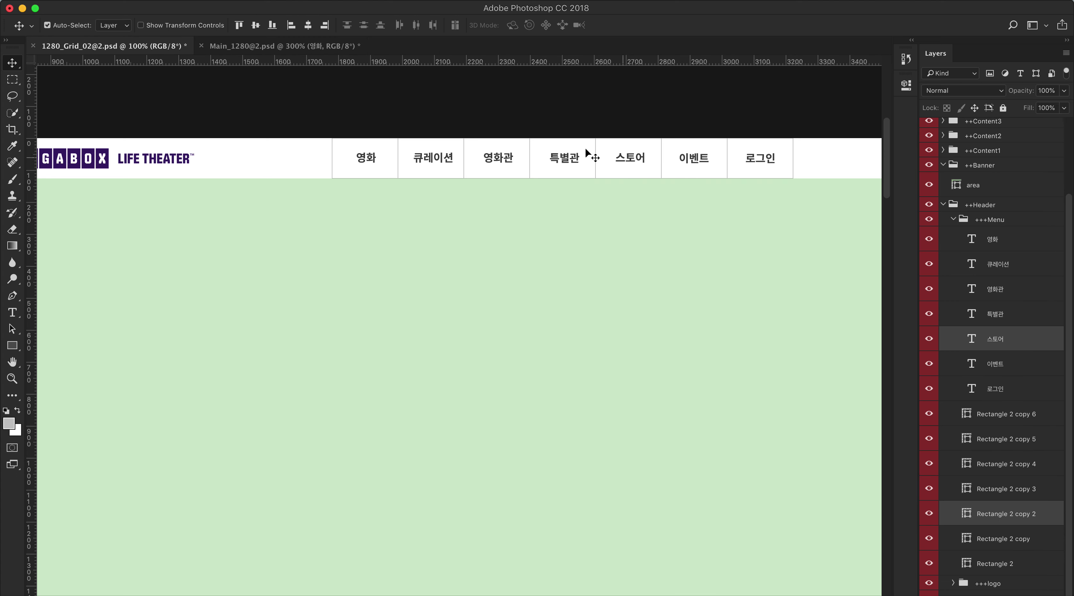
click(308, 26)
- Center the 특별관 and 영화관 labels horizontally and vertically within their respective menu cells
click(560, 174)
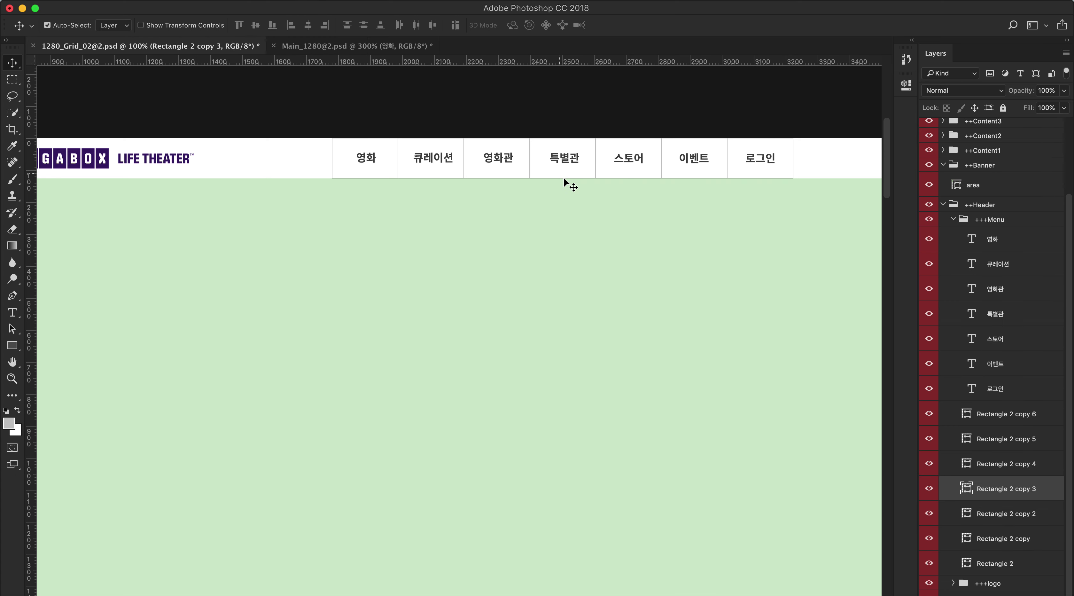
shift+click(559, 164)
click(307, 26)
click(488, 163)
shift+click(481, 171)
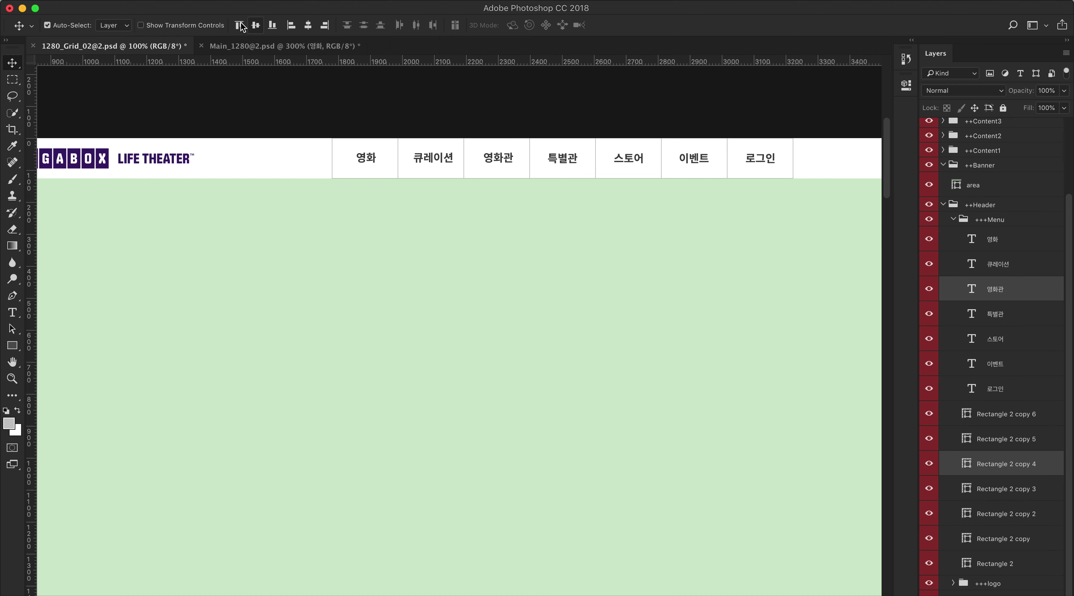
click(262, 26)
click(308, 26)
- Center the 큐레이션 and 영화 labels horizontally and vertically within their menu cells
click(442, 164)
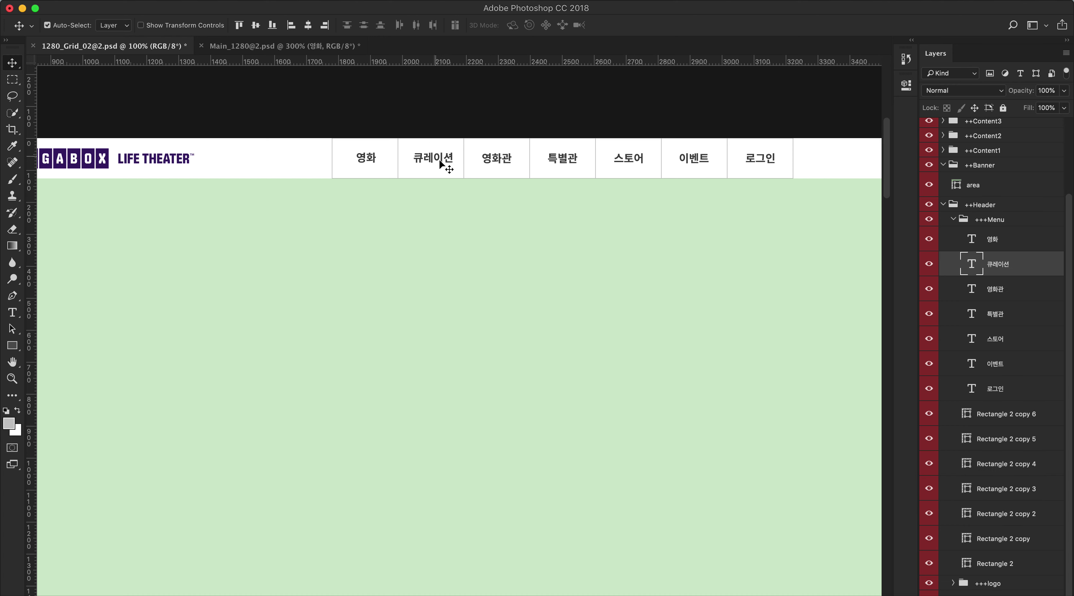
shift+click(434, 172)
click(256, 25)
click(307, 25)
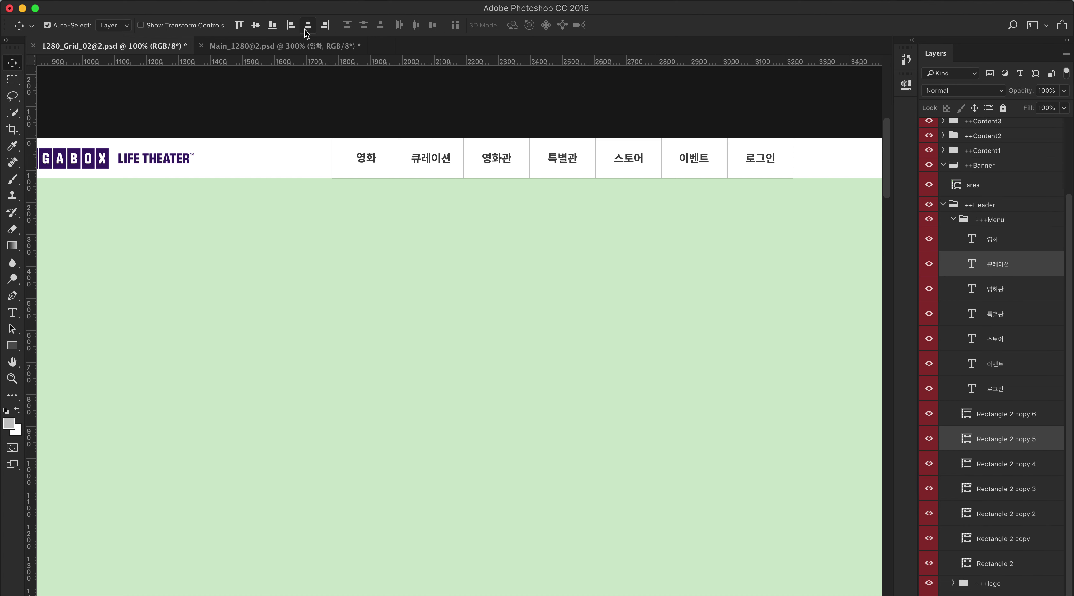
click(338, 173)
shift+click(360, 162)
click(256, 25)
click(308, 26)
click(386, 246)
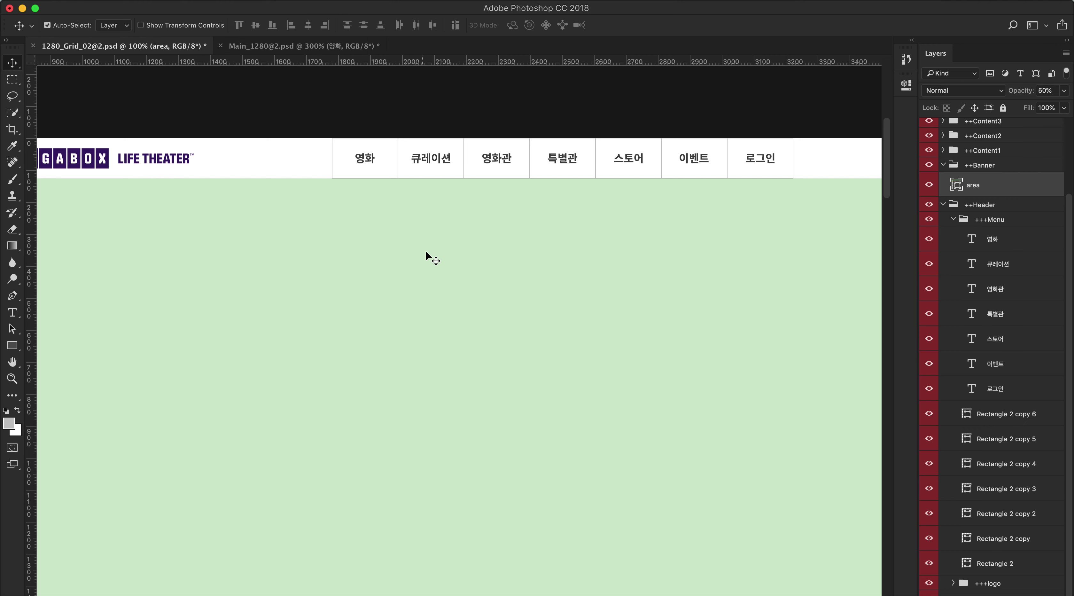
- Collapse the +++Menu and ++Banner layer groups, toggling the banner area's visibility off and on in between
click(953, 220)
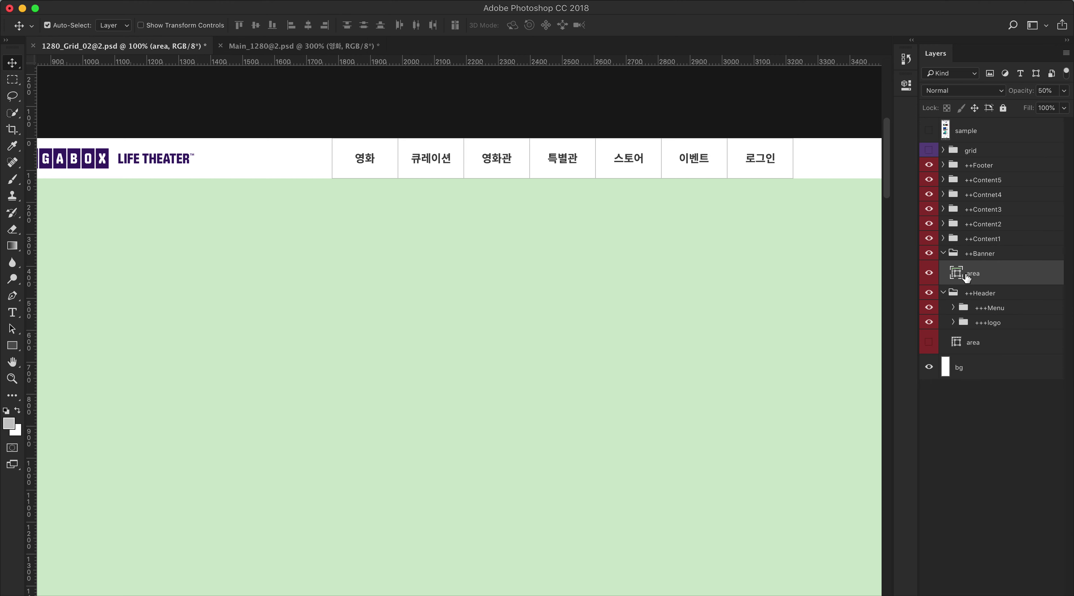
click(929, 274)
click(930, 273)
click(944, 253)
click(1011, 270)
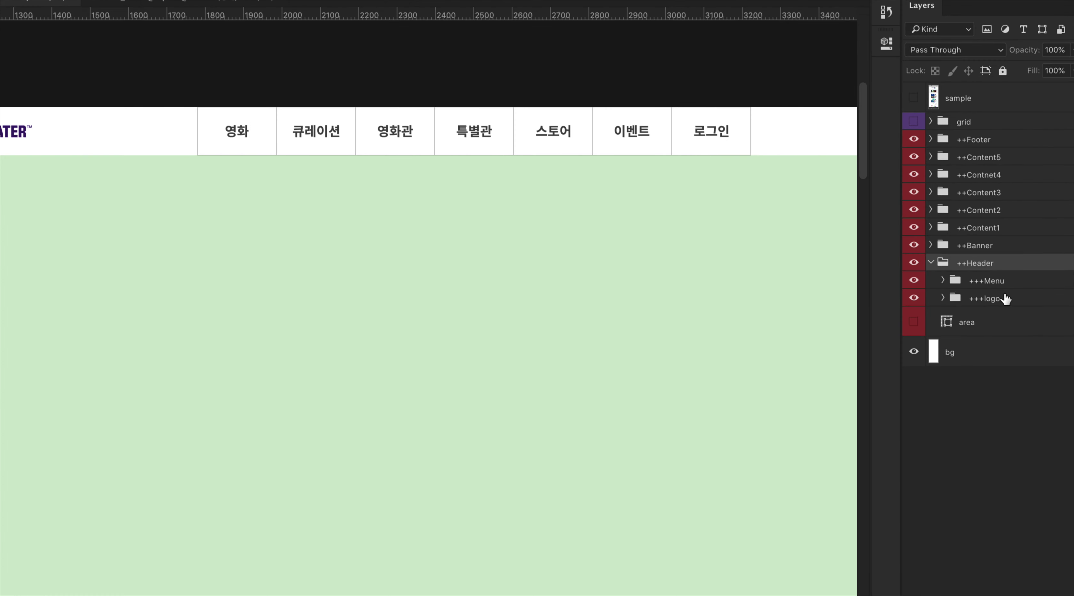
- Examine the contents of the +++Menu and +++logo groups inside ++Header, leaving both groups collapsed
click(918, 276)
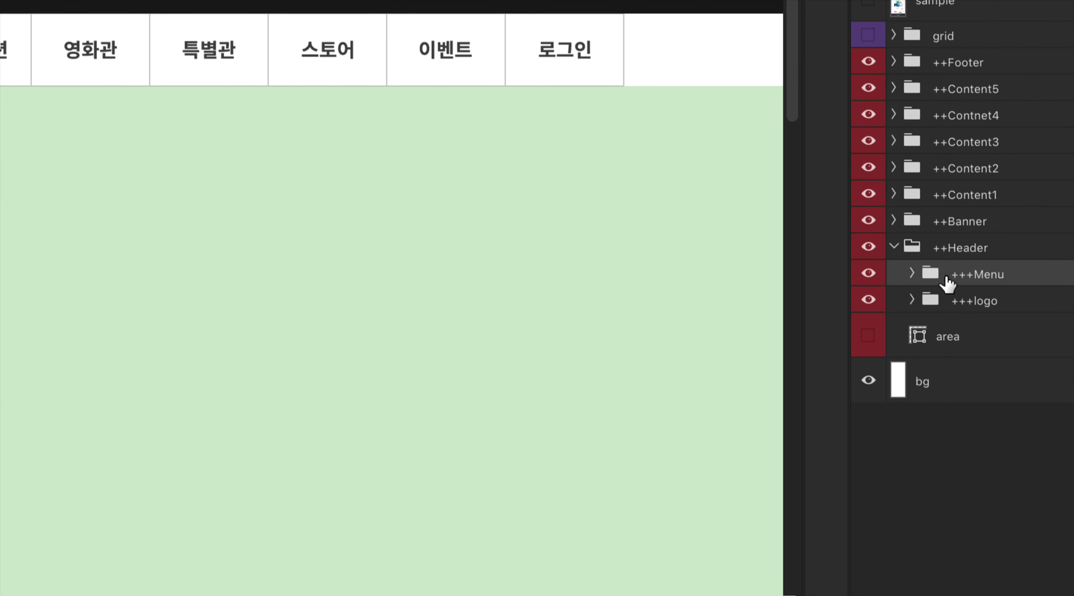
click(911, 276)
click(911, 275)
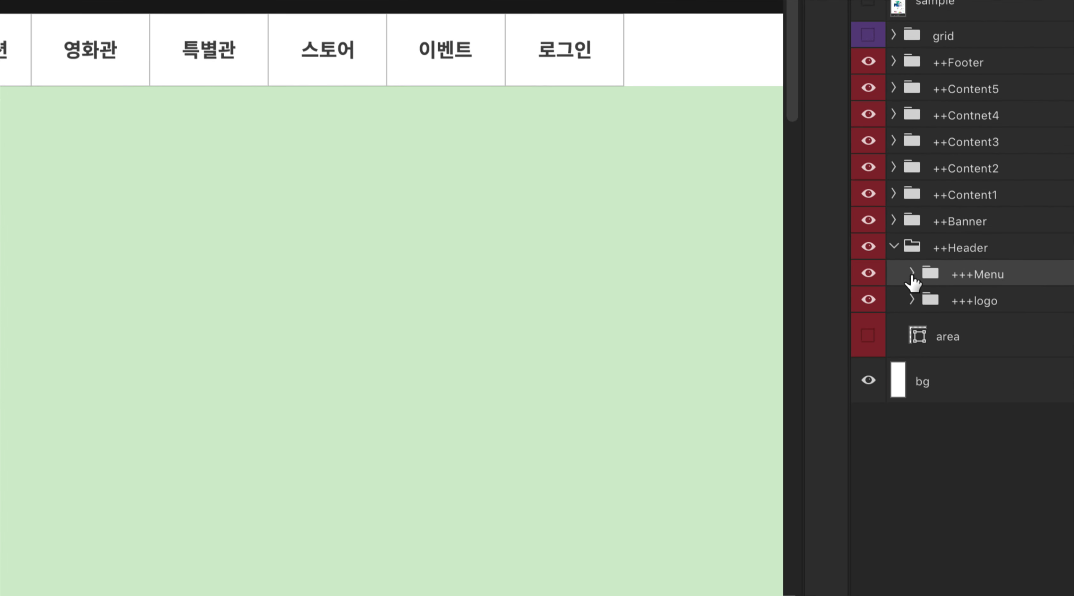
click(912, 300)
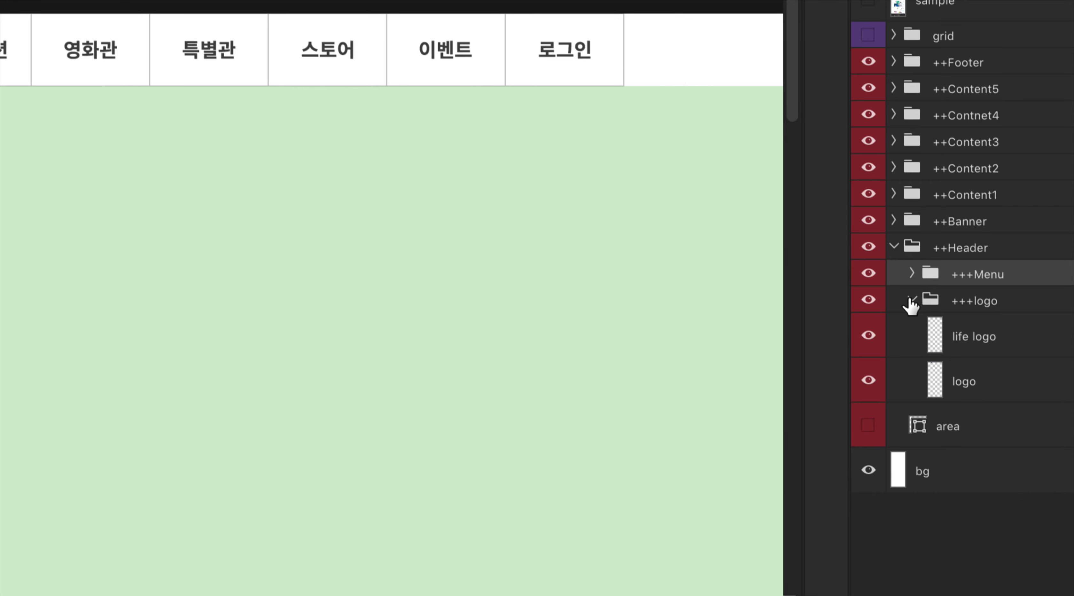
click(911, 301)
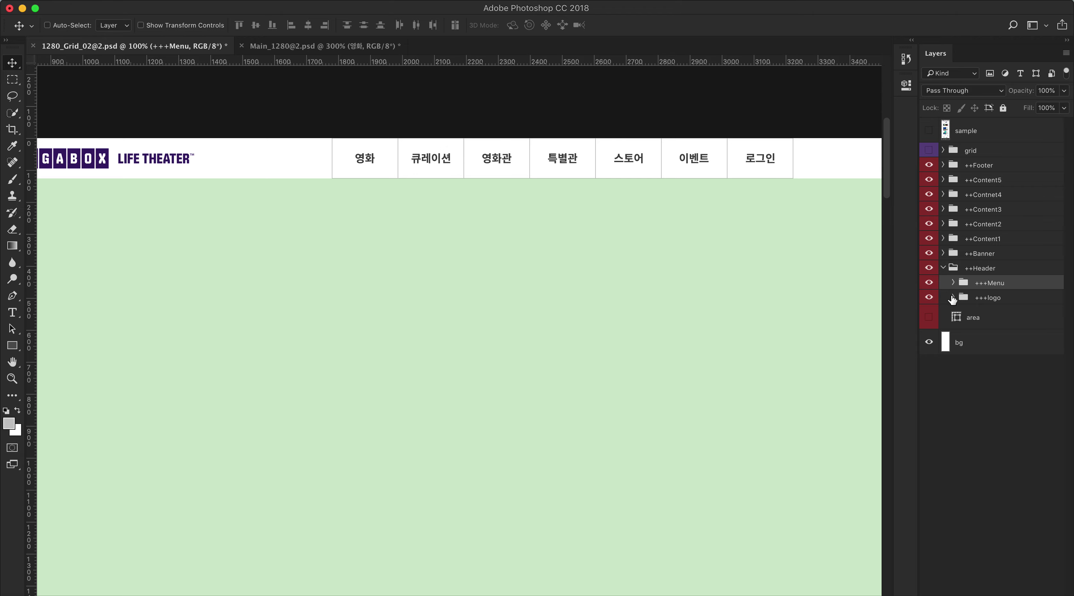
drag(449, 235, 505, 242)
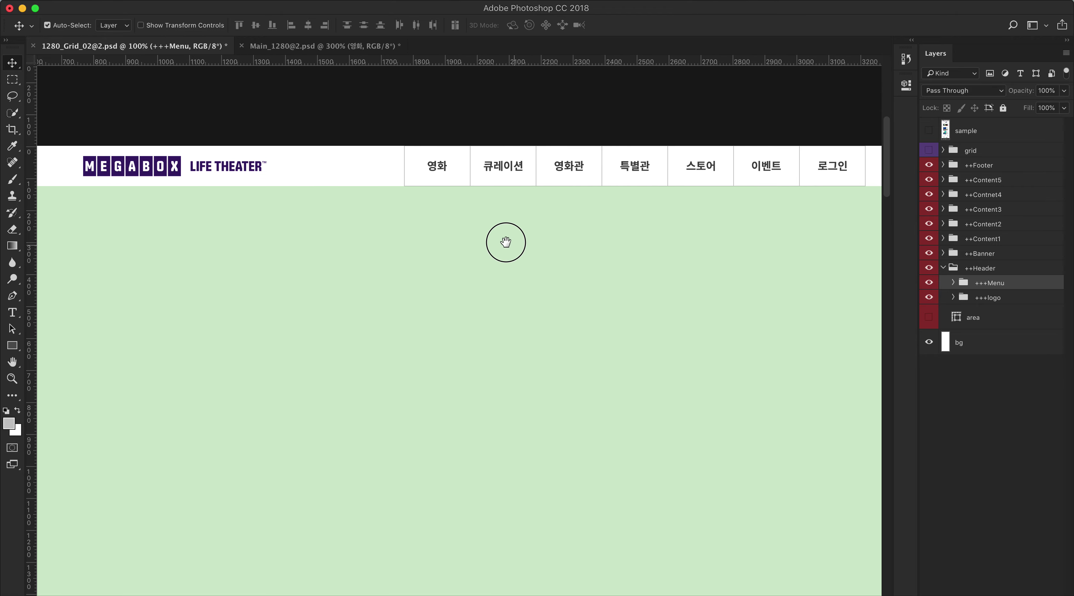
- Switch to Chrome and open megabox.co.kr in a new tab
key(super+Tab)
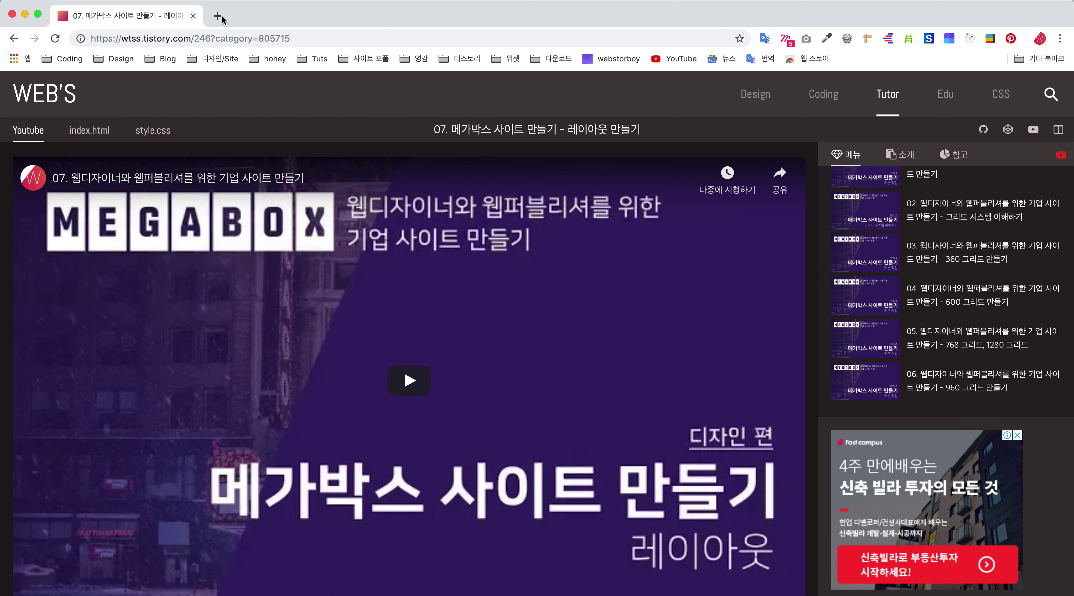
click(217, 16)
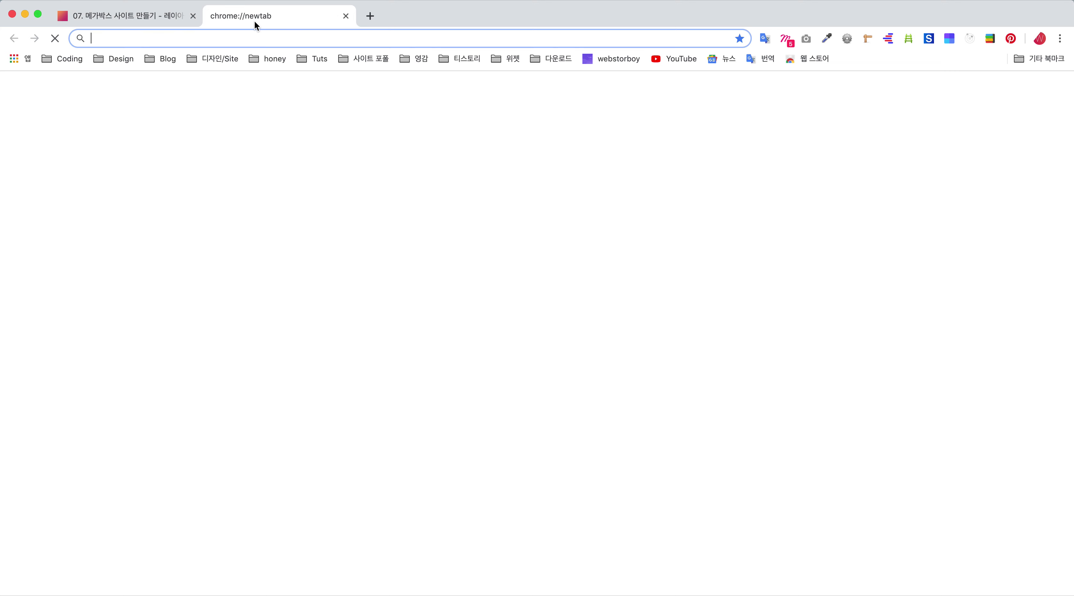
text(ㅡㄷ)
key(BackSpace)
key(BackSpace)
text(megabox.co.kr)
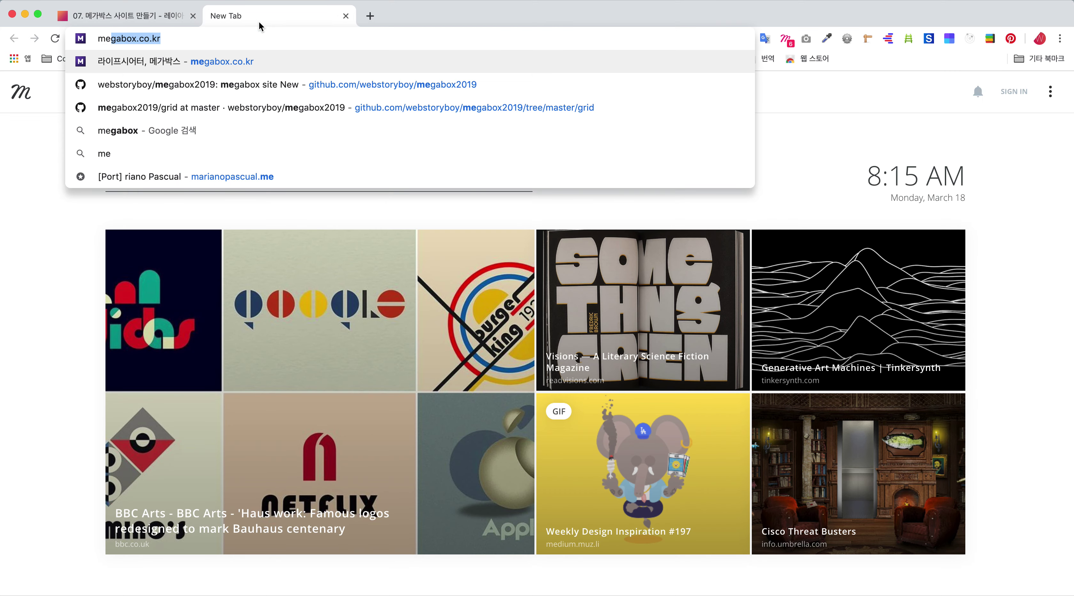
key(Return)
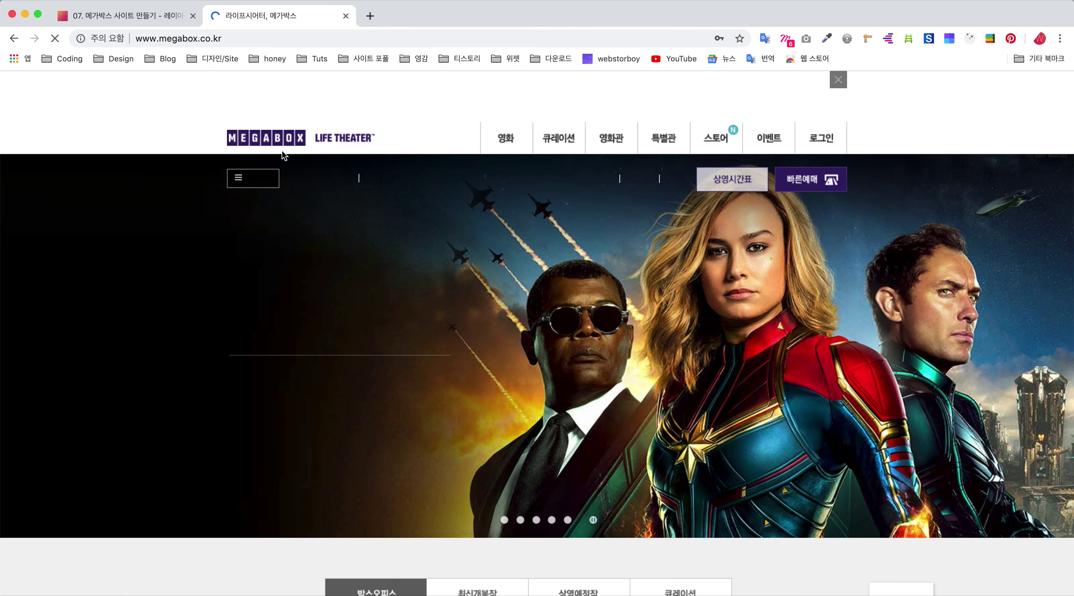
- Close the promotional strip above the Megabox header and look over the site's header and main banner
click(839, 81)
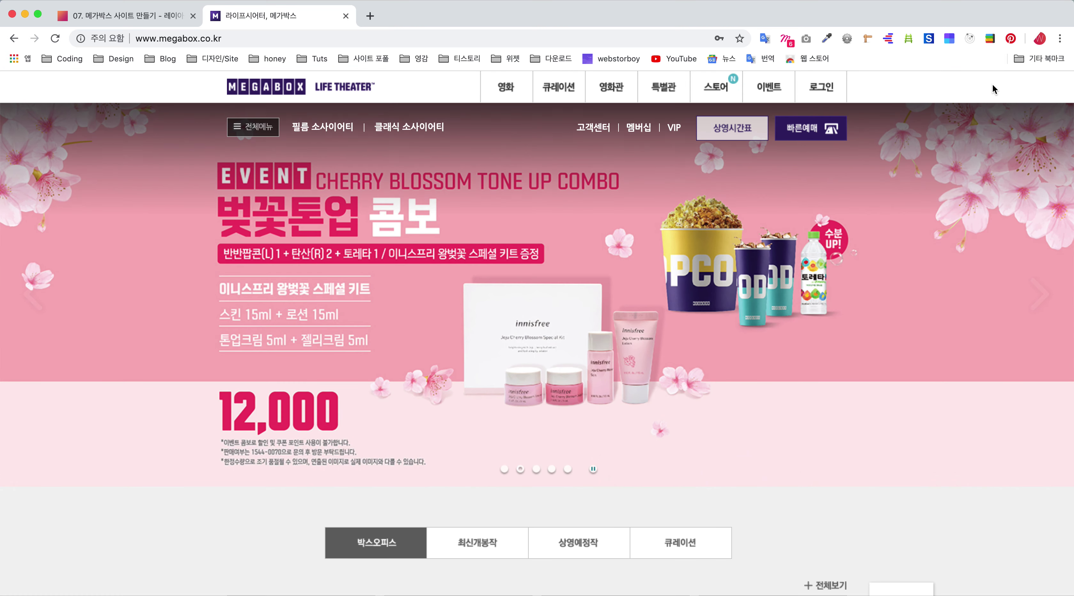
scroll(500, 282, down, 1)
scroll(501, 282, up, 1)
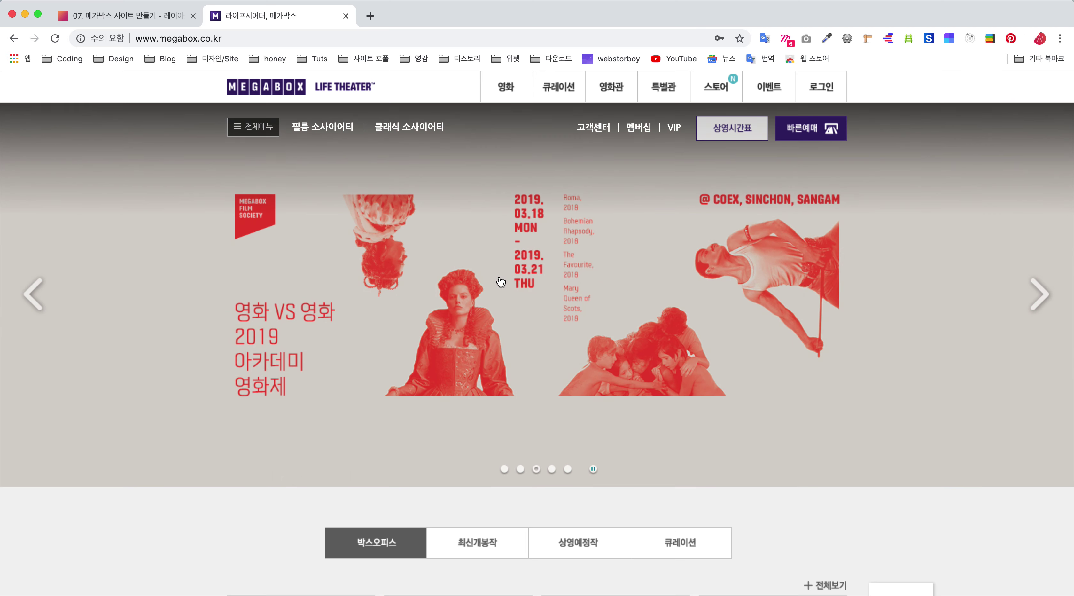